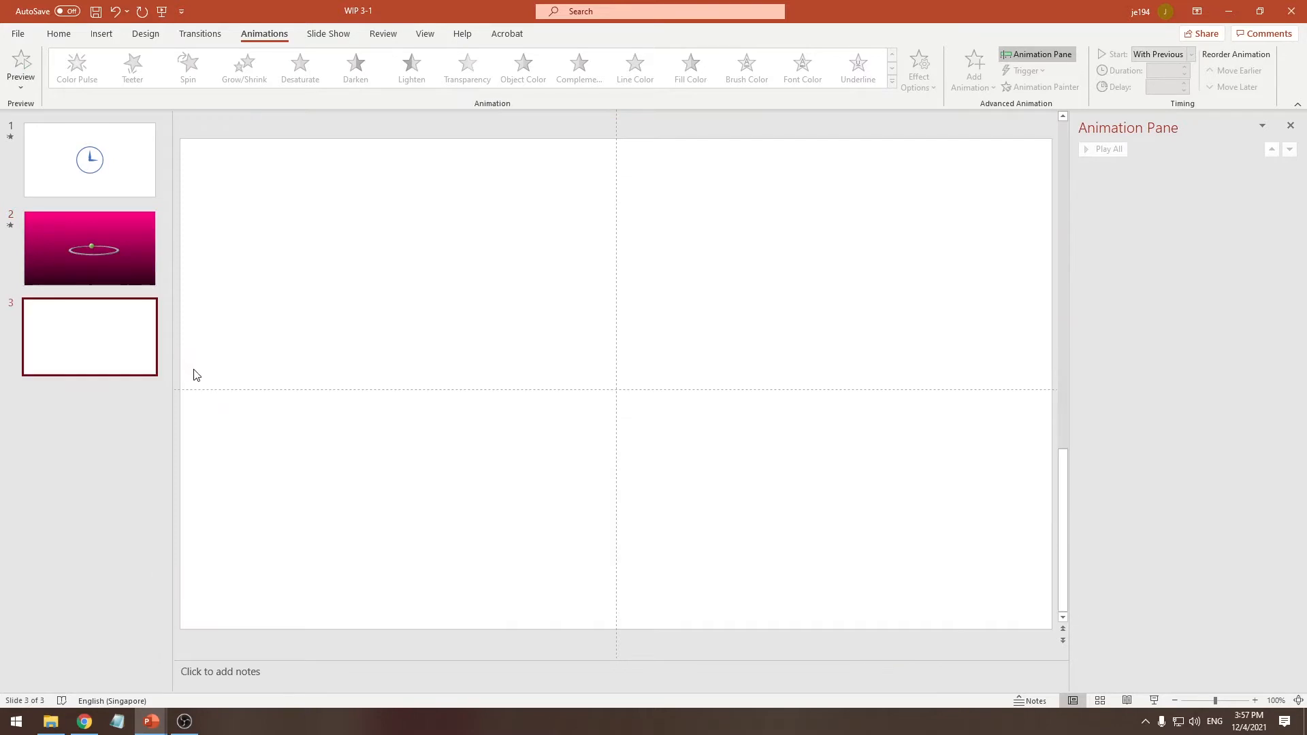
# Switch to the Lesson 03 presentation, play slide 3's START-triggered ball animation as a slide show, and return to WIP 3-1
pyautogui.moveTo(150, 719)
pyautogui.click(117, 685)
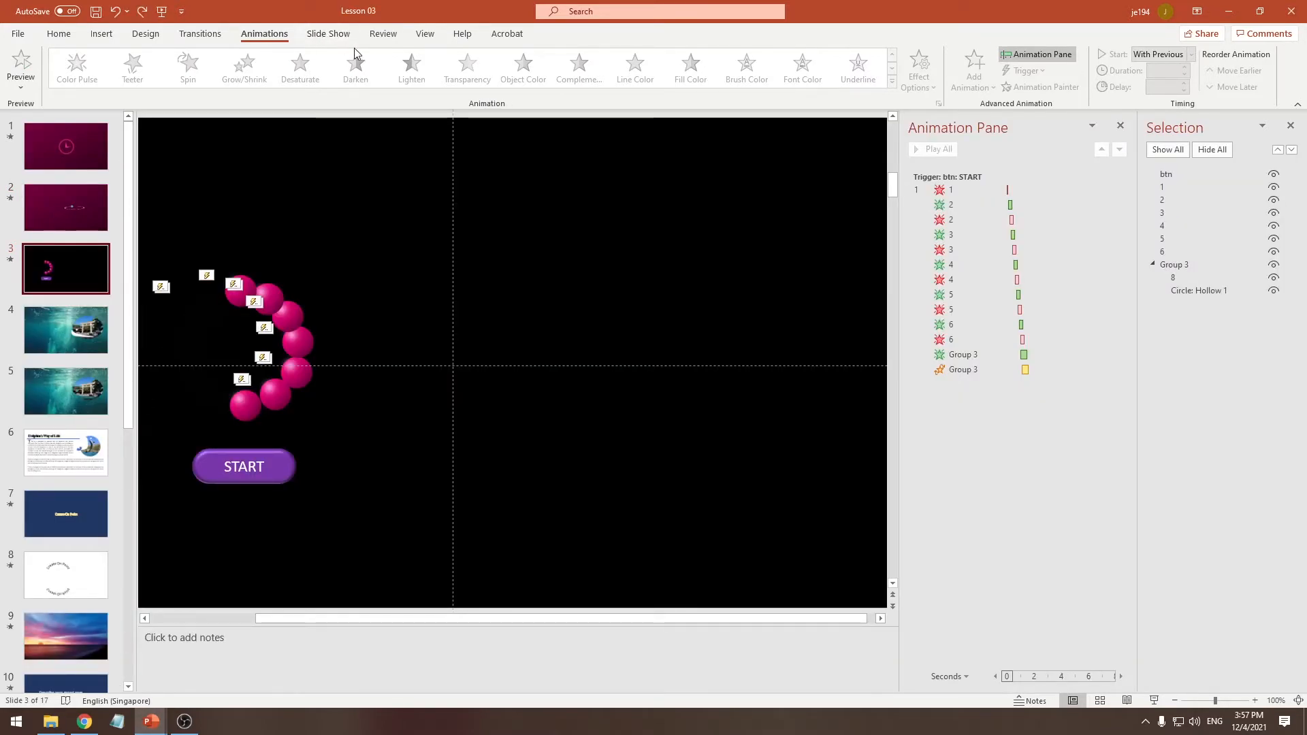
pyautogui.click(328, 34)
pyautogui.click(70, 75)
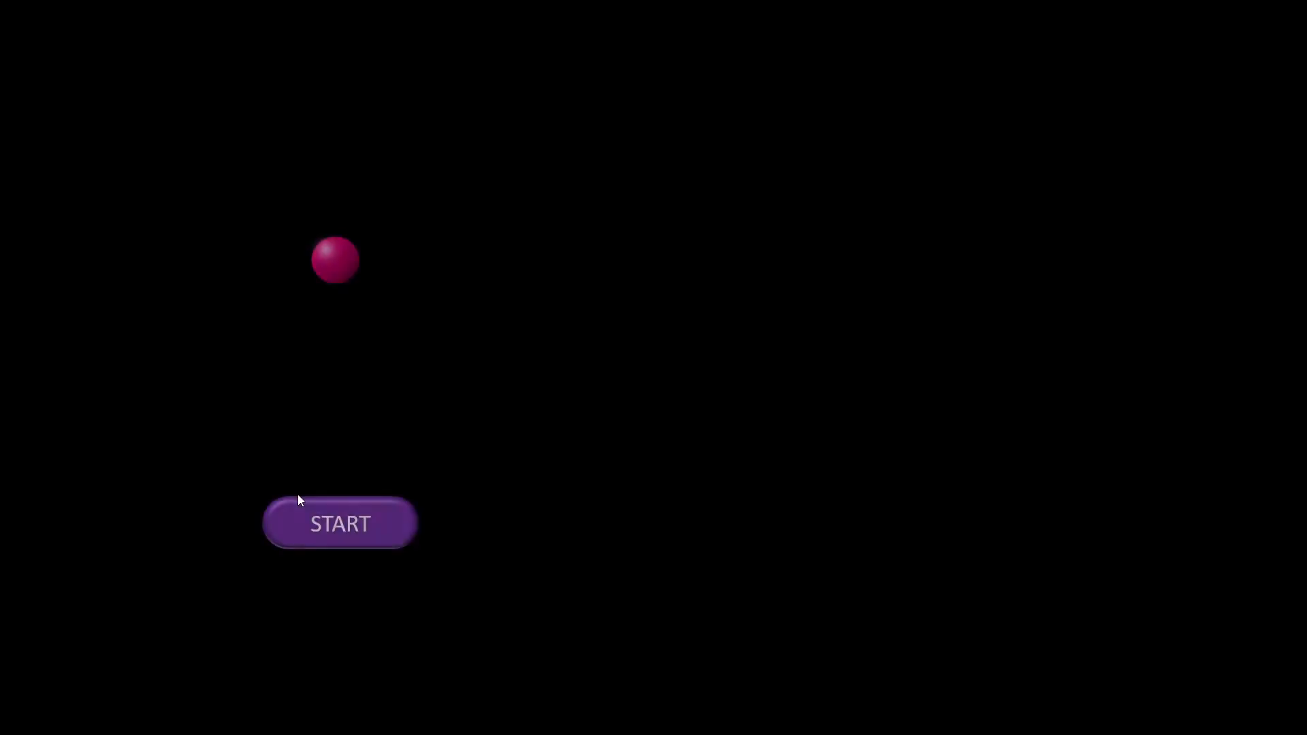
pyautogui.click(321, 529)
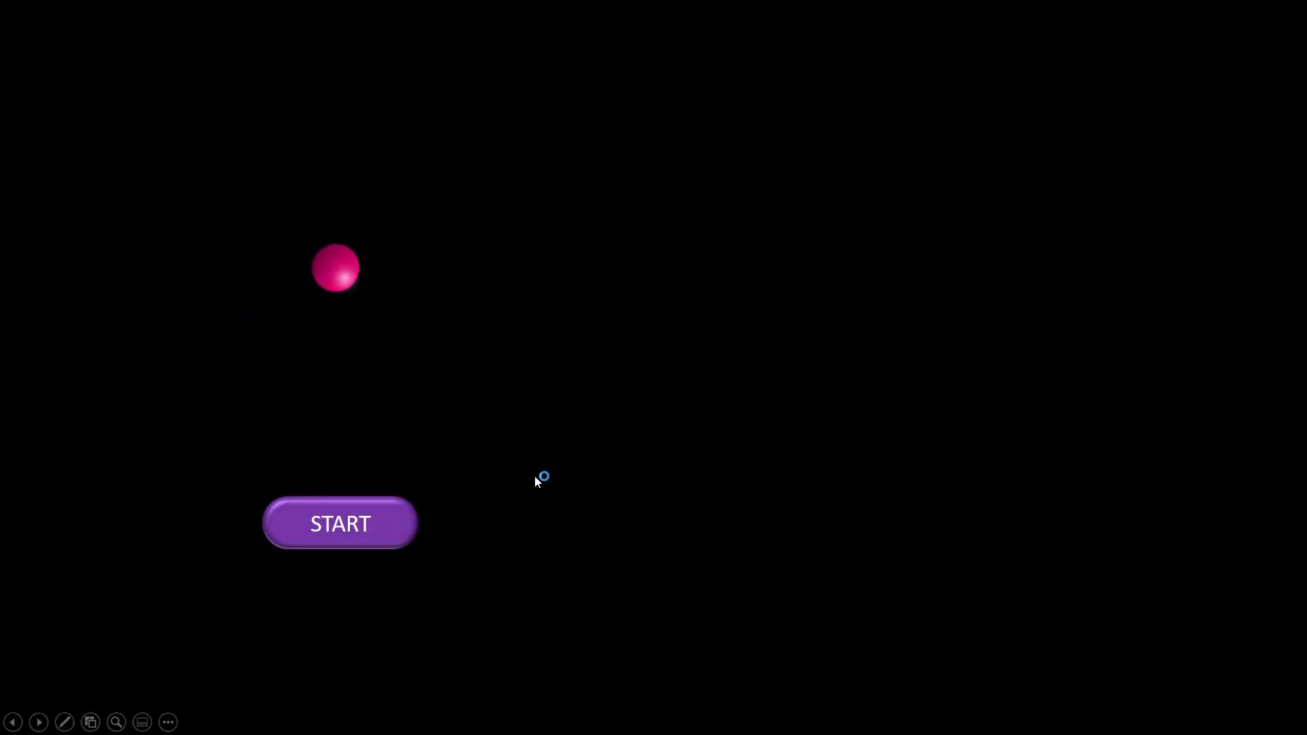
pyautogui.press('Escape')
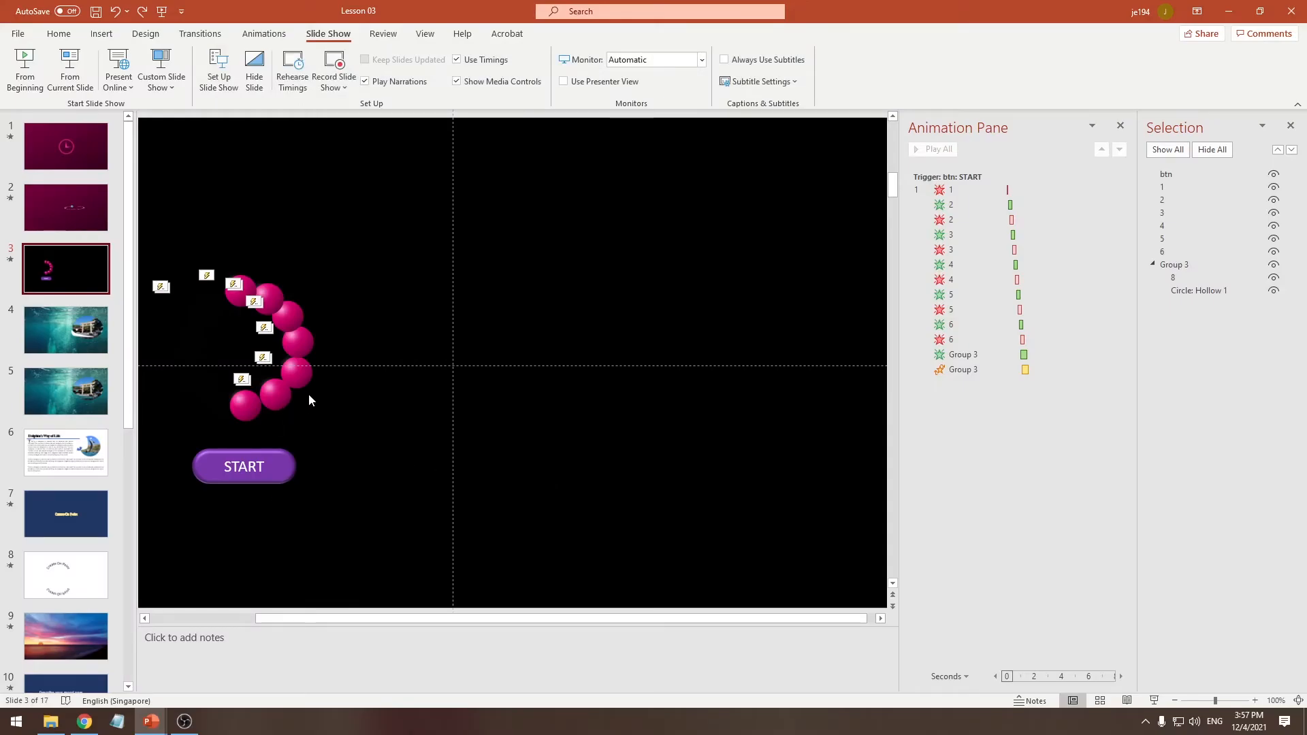
pyautogui.hotkey('alt', 'Tab')
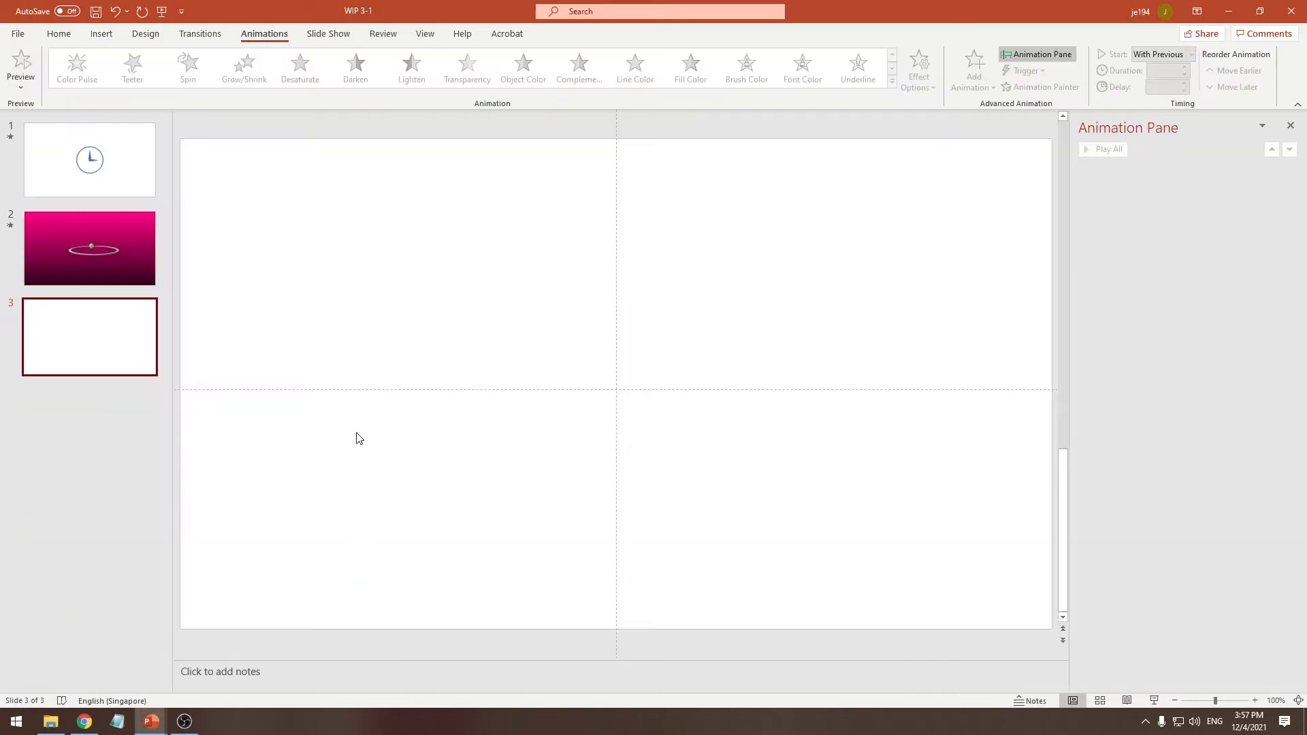
# Set the background of blank slide 3 to a solid black fill
pyautogui.rightClick(402, 295)
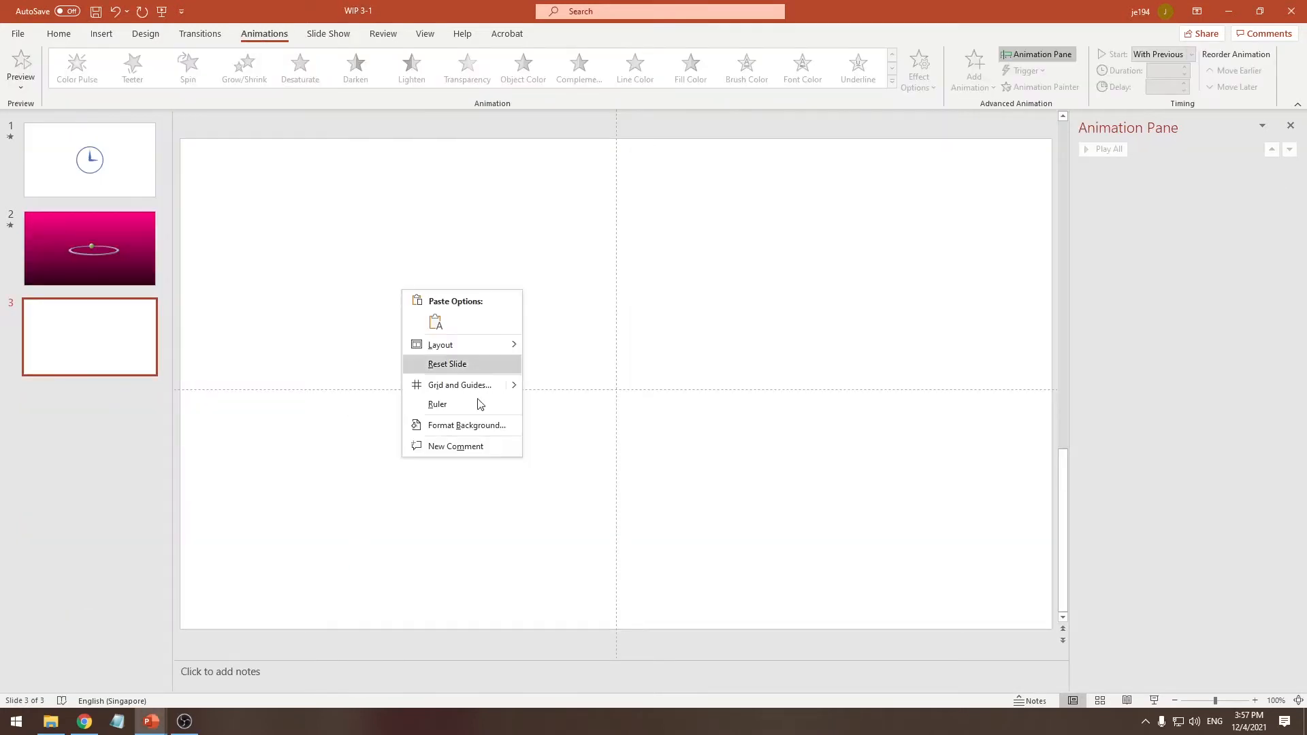
pyautogui.click(476, 425)
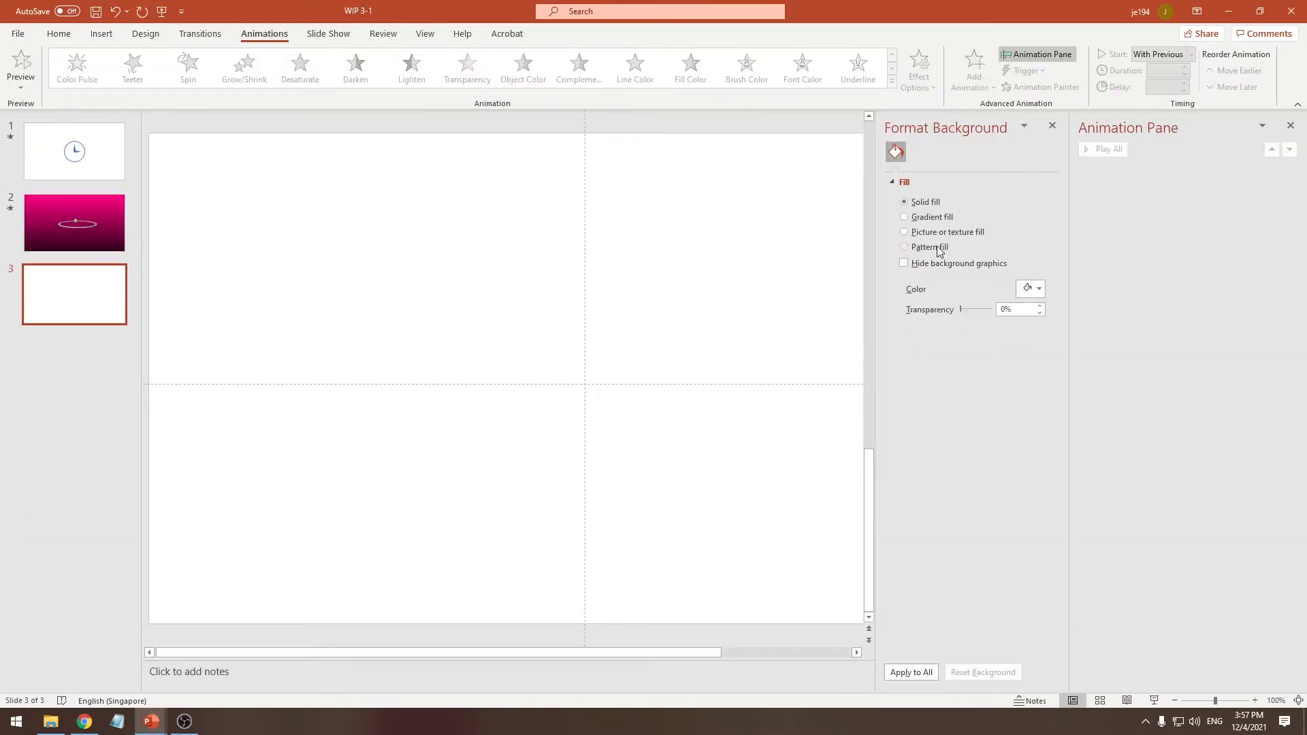
pyautogui.click(1029, 289)
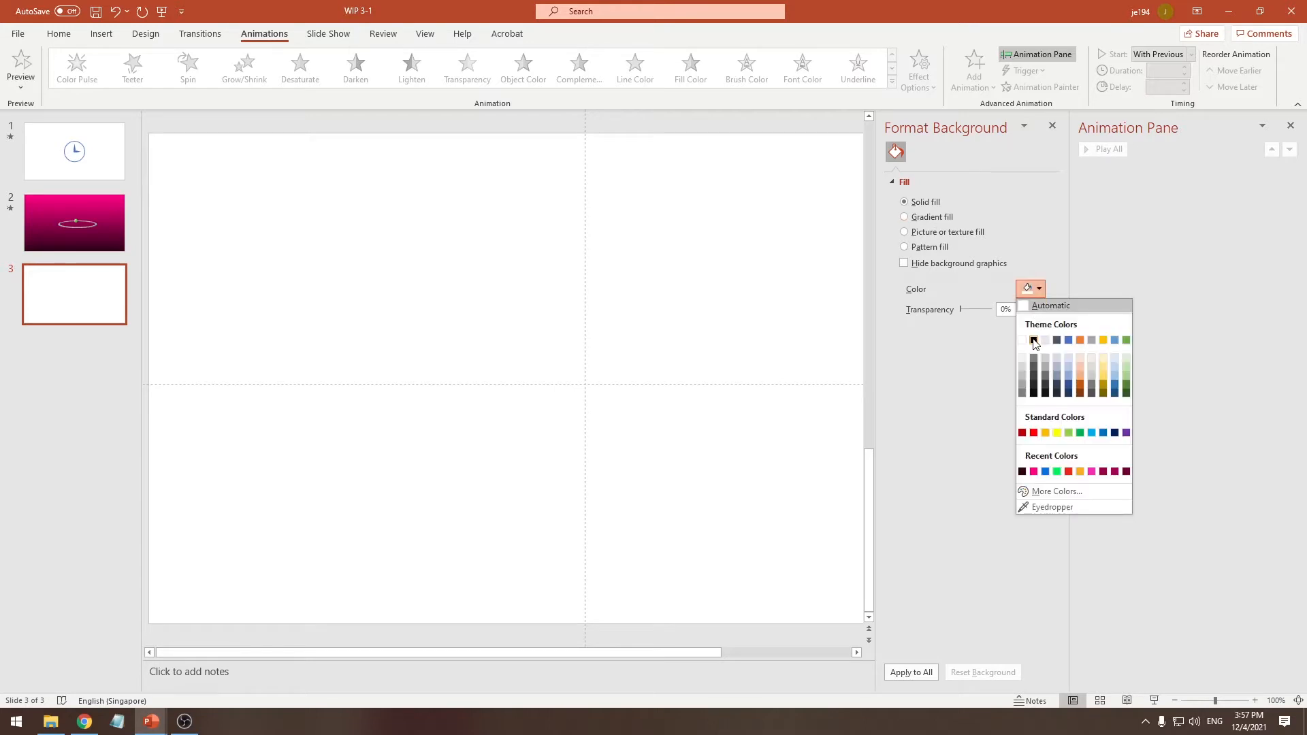
pyautogui.click(1034, 338)
# Copy the green ball from slide 2 onto the black slide 3
pyautogui.click(107, 242)
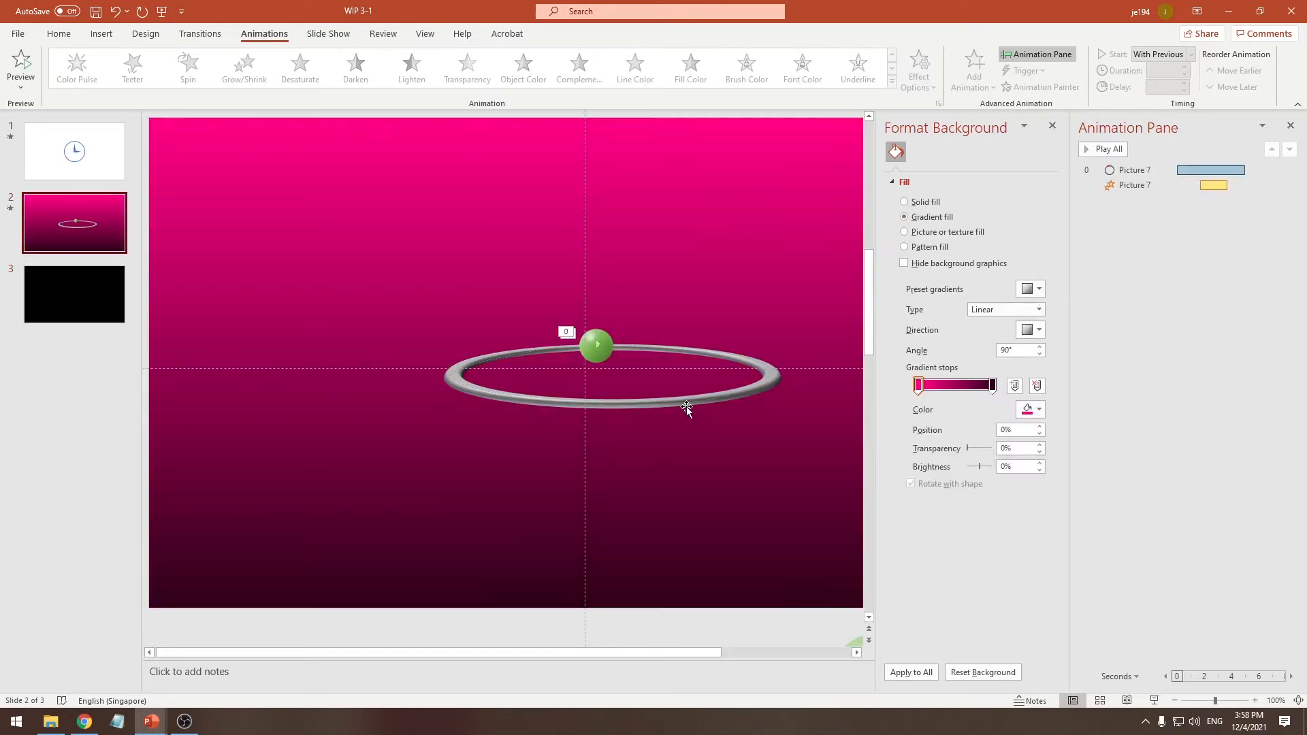
pyautogui.click(603, 338)
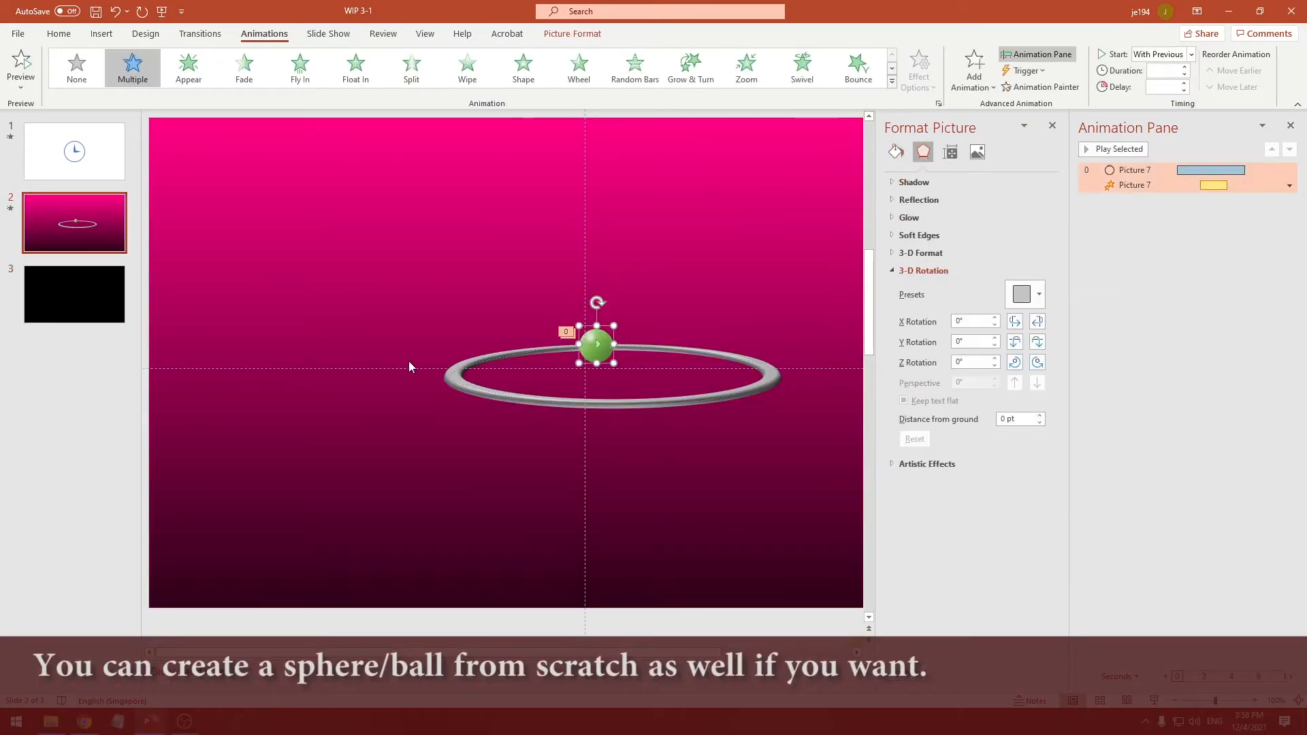
pyautogui.click(82, 294)
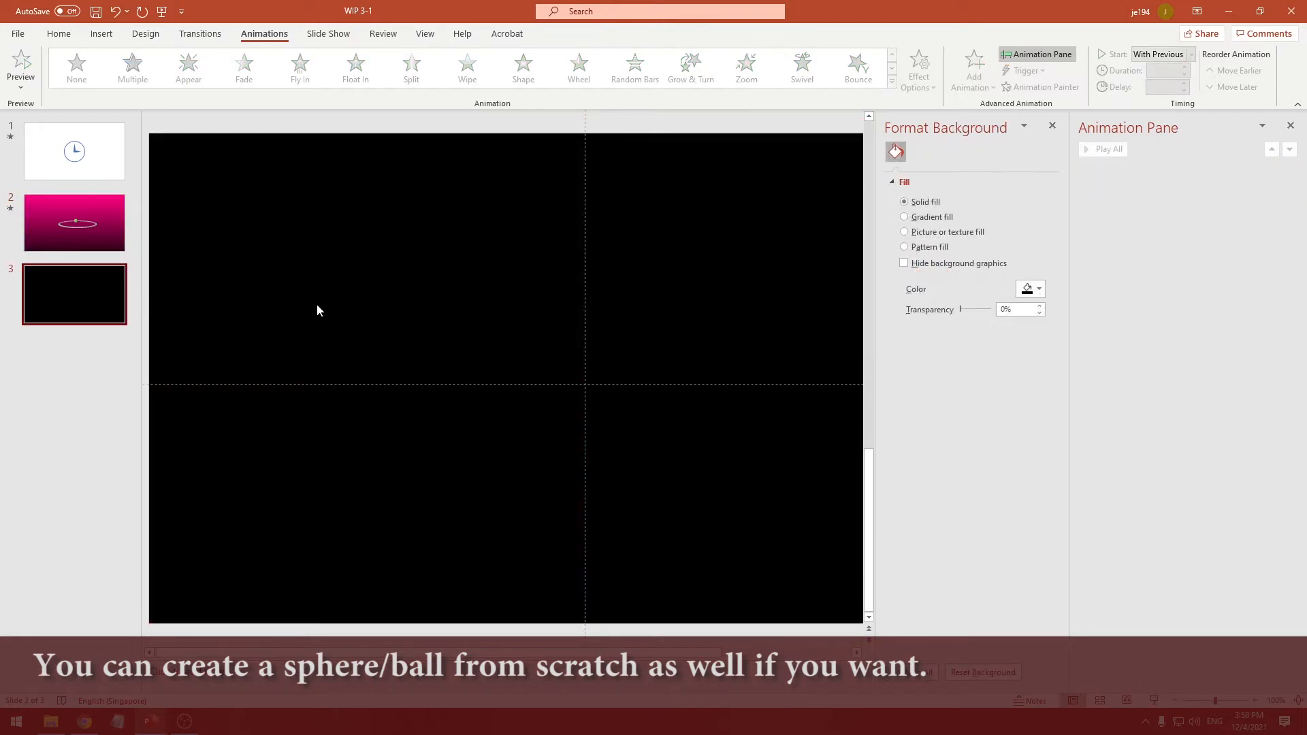
pyautogui.hotkey('ctrl', 'v')
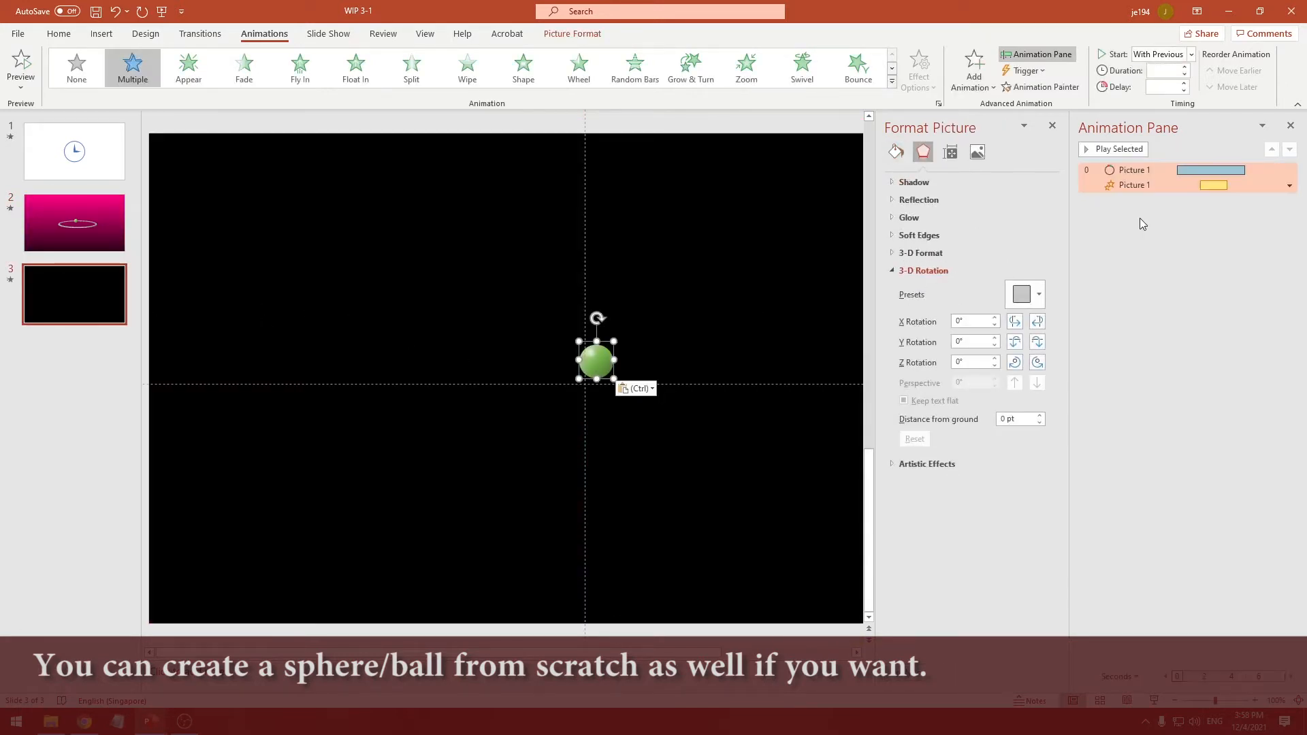
# Delete both animations that came with the copied green ball on slide 3
pyautogui.click(1136, 186)
pyautogui.keyDown('ctrl'); pyautogui.click(1132, 171); pyautogui.keyUp('ctrl')
pyautogui.press('Delete')
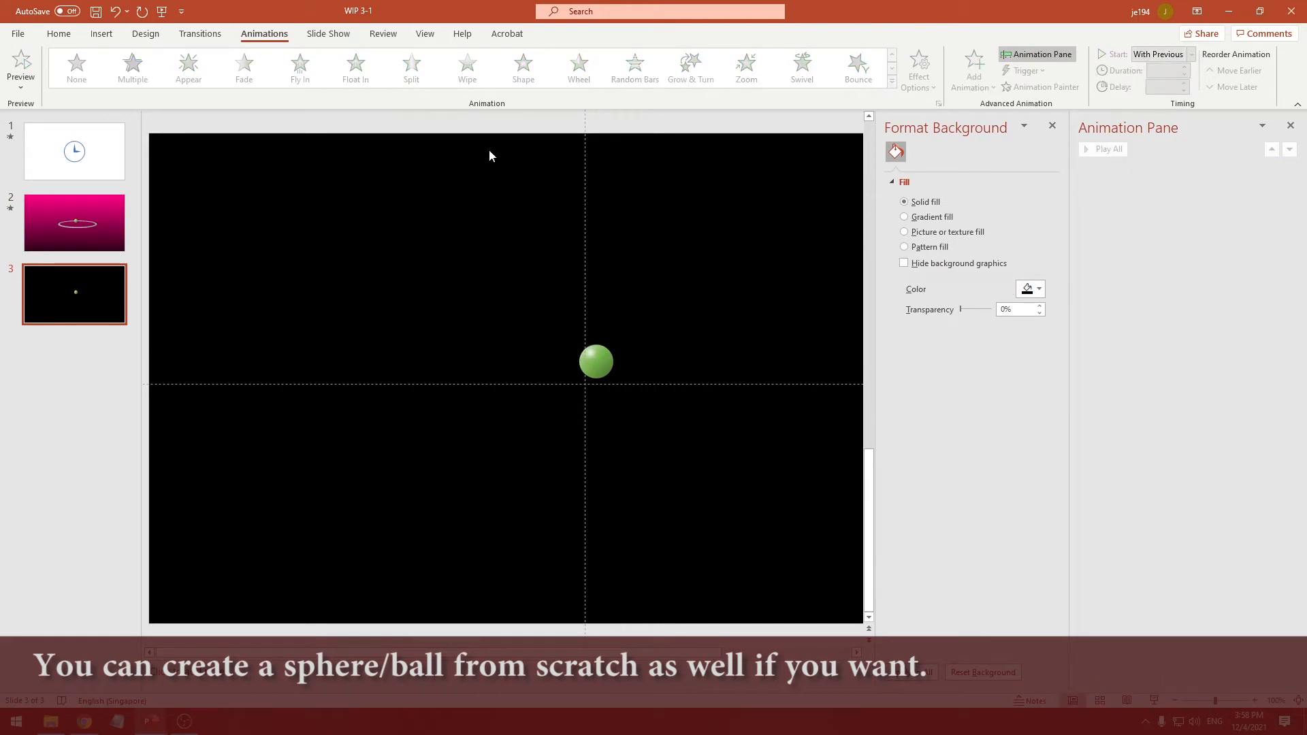
# Draw a hollow circle shape about 5.6 cm in diameter beside the green ball on slide 3
pyautogui.click(58, 33)
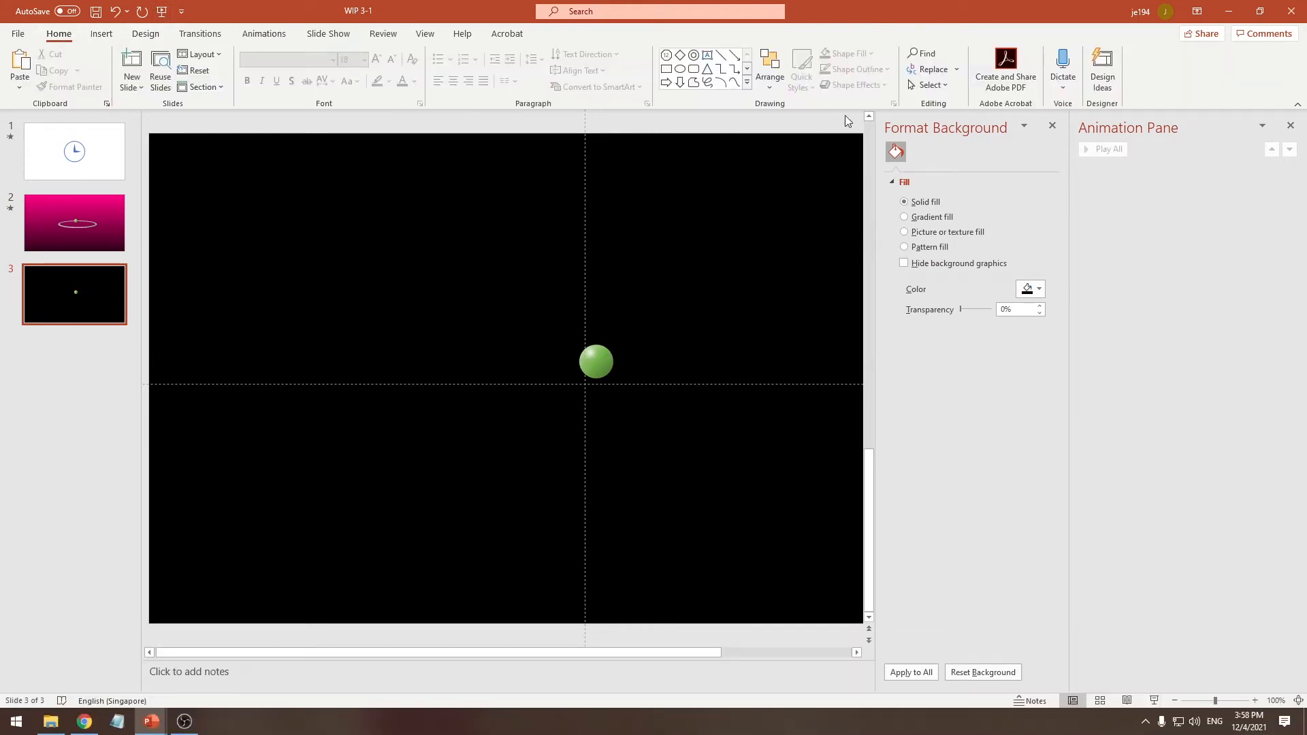
pyautogui.click(746, 82)
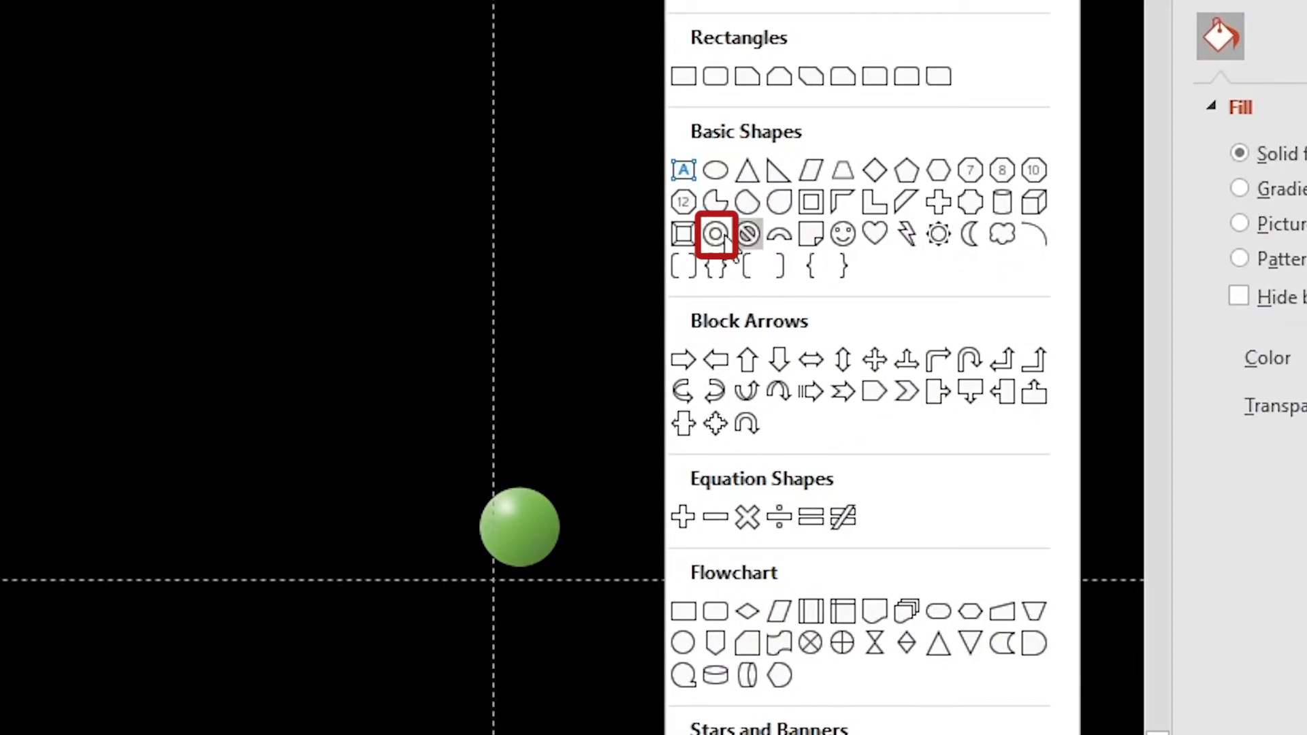
pyautogui.click(724, 238)
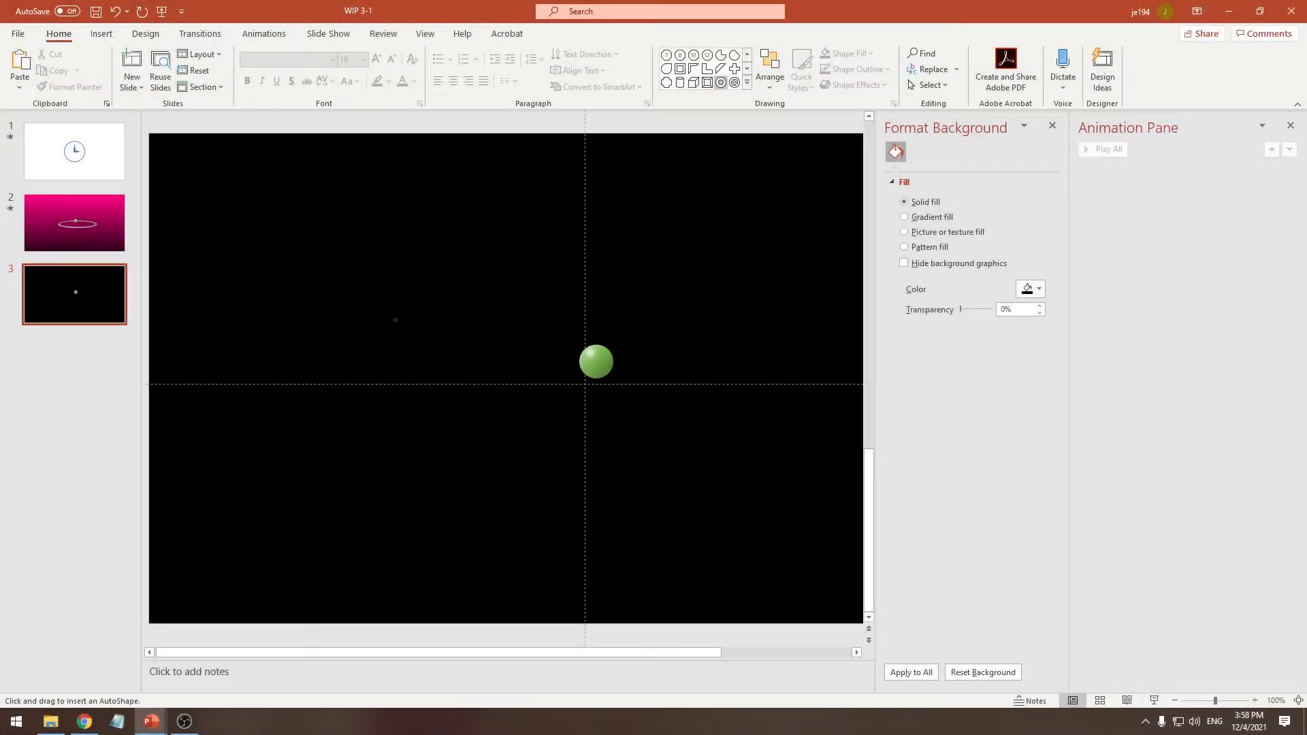
pyautogui.moveTo(45, 426); pyautogui.dragTo(384, 734)
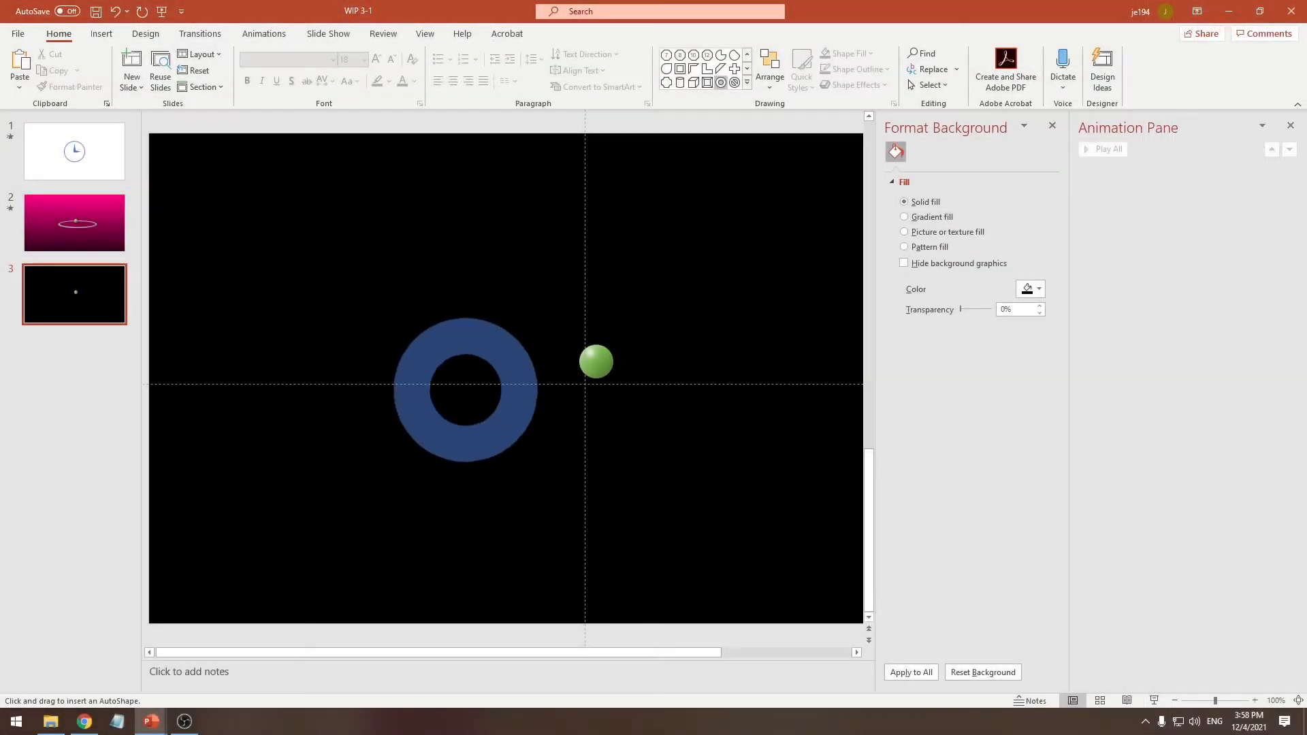
pyautogui.moveTo(538, 462)
pyautogui.mouseDown()
pyautogui.moveTo(550, 475)
pyautogui.moveTo(537, 461)
pyautogui.mouseUp()
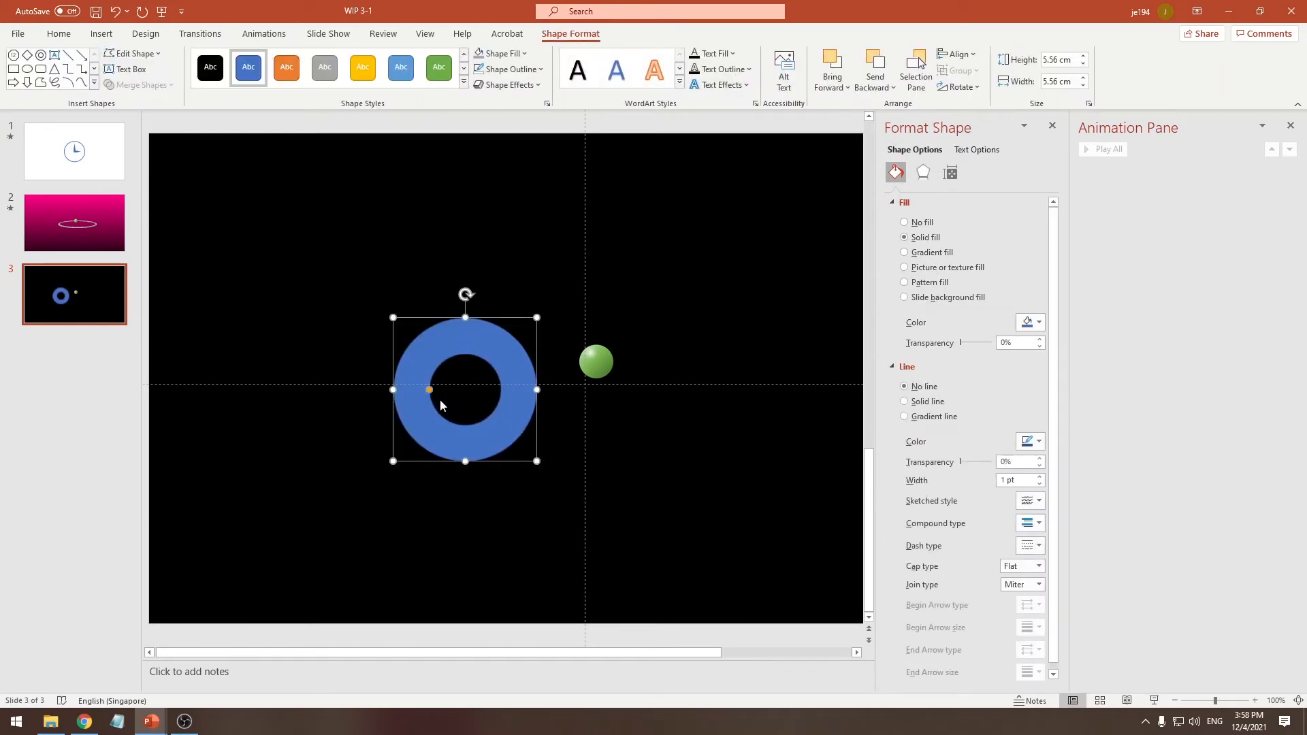
# Enlarge the blue donut's hole so that its ring is about as thick as the green ball
pyautogui.moveTo(428, 390); pyautogui.dragTo(419, 386)
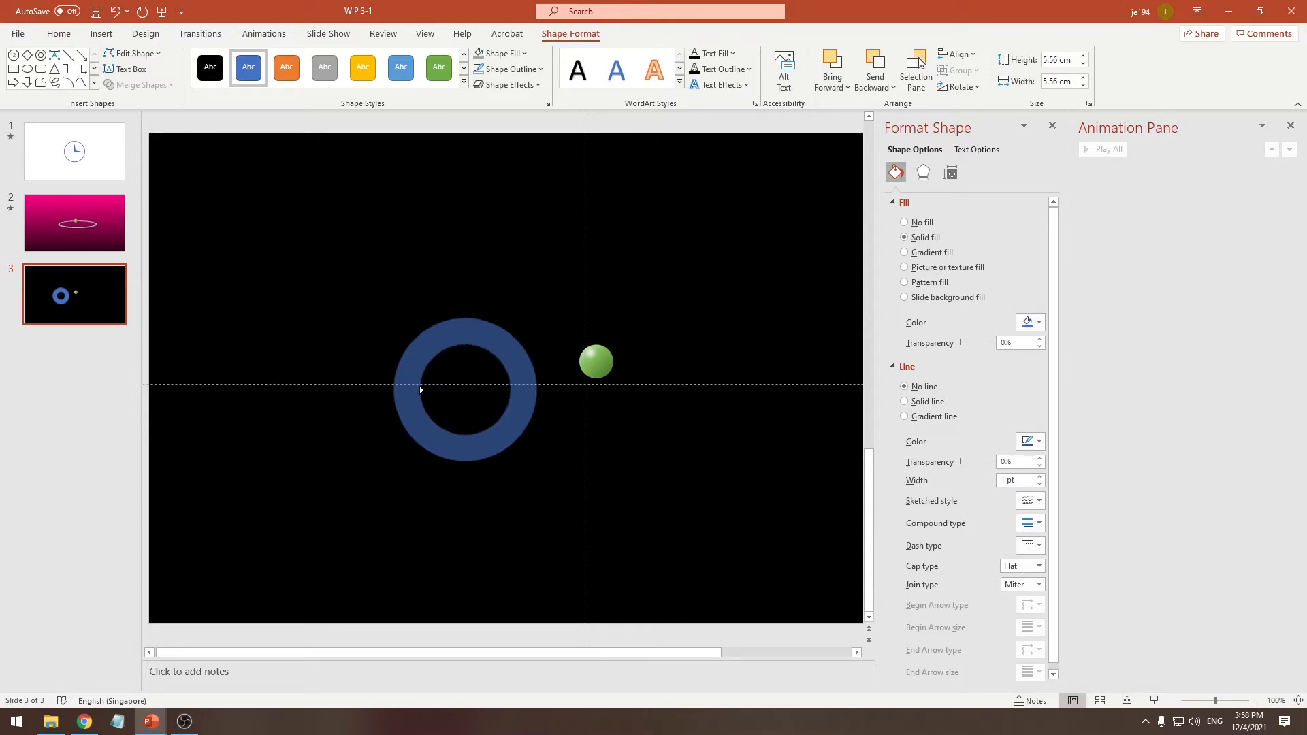
pyautogui.moveTo(420, 386); pyautogui.dragTo(419, 386)
pyautogui.click(617, 329)
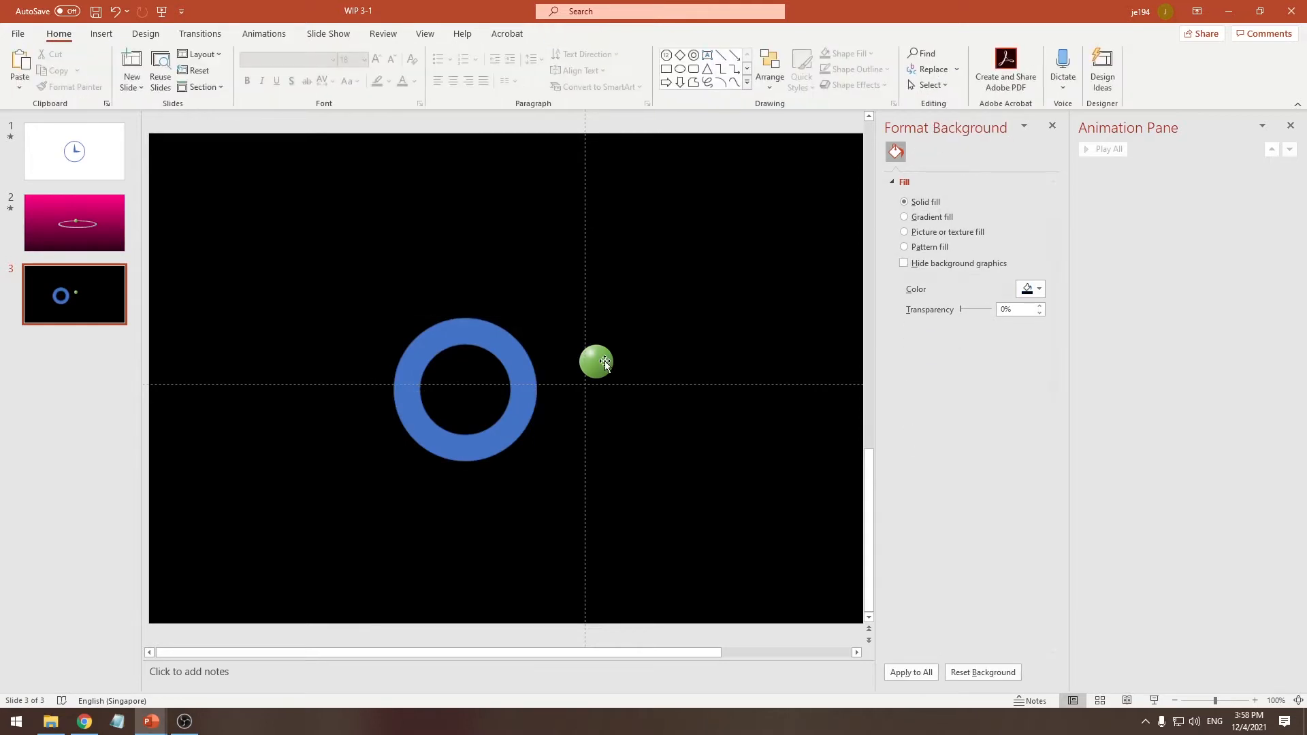
pyautogui.click(485, 337)
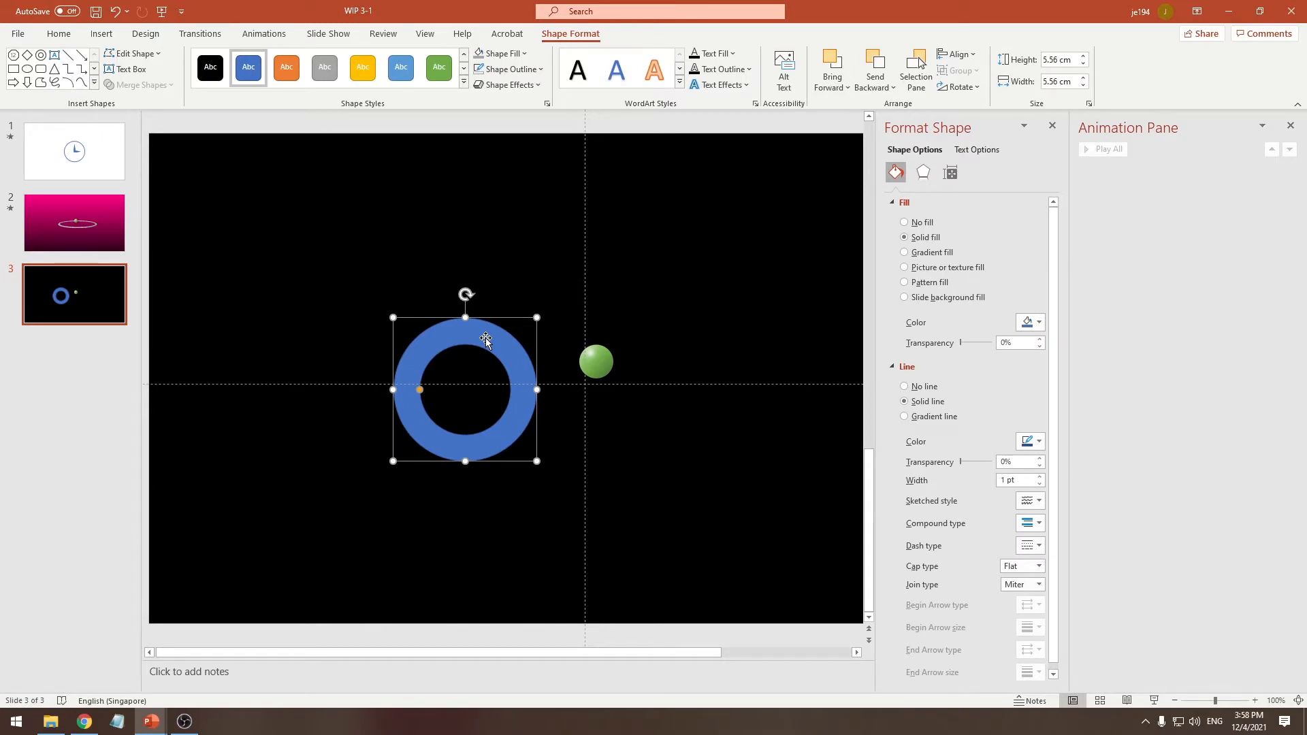
# Place the green ball in front of the blue donut at the top centre of its ring and group the two
pyautogui.moveTo(603, 368); pyautogui.dragTo(546, 346)
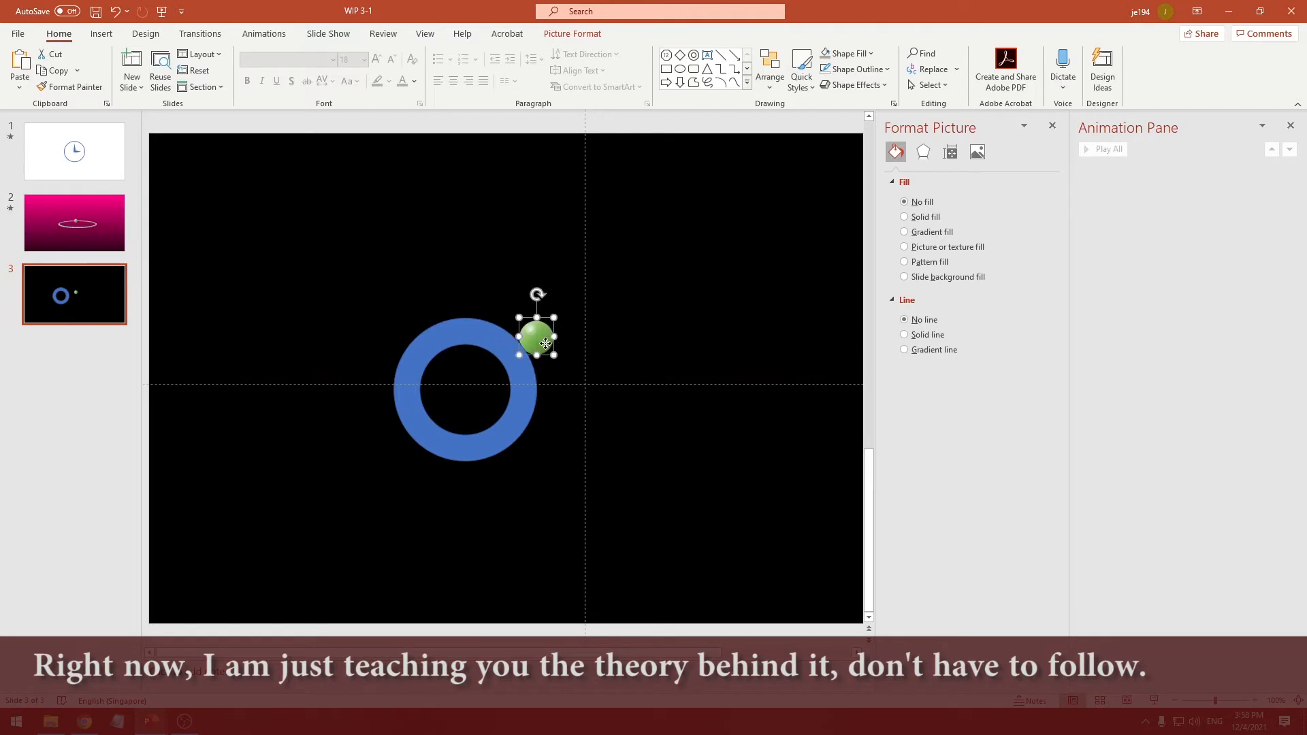
pyautogui.rightClick(545, 345)
pyautogui.click(612, 471)
pyautogui.moveTo(540, 339); pyautogui.dragTo(473, 333)
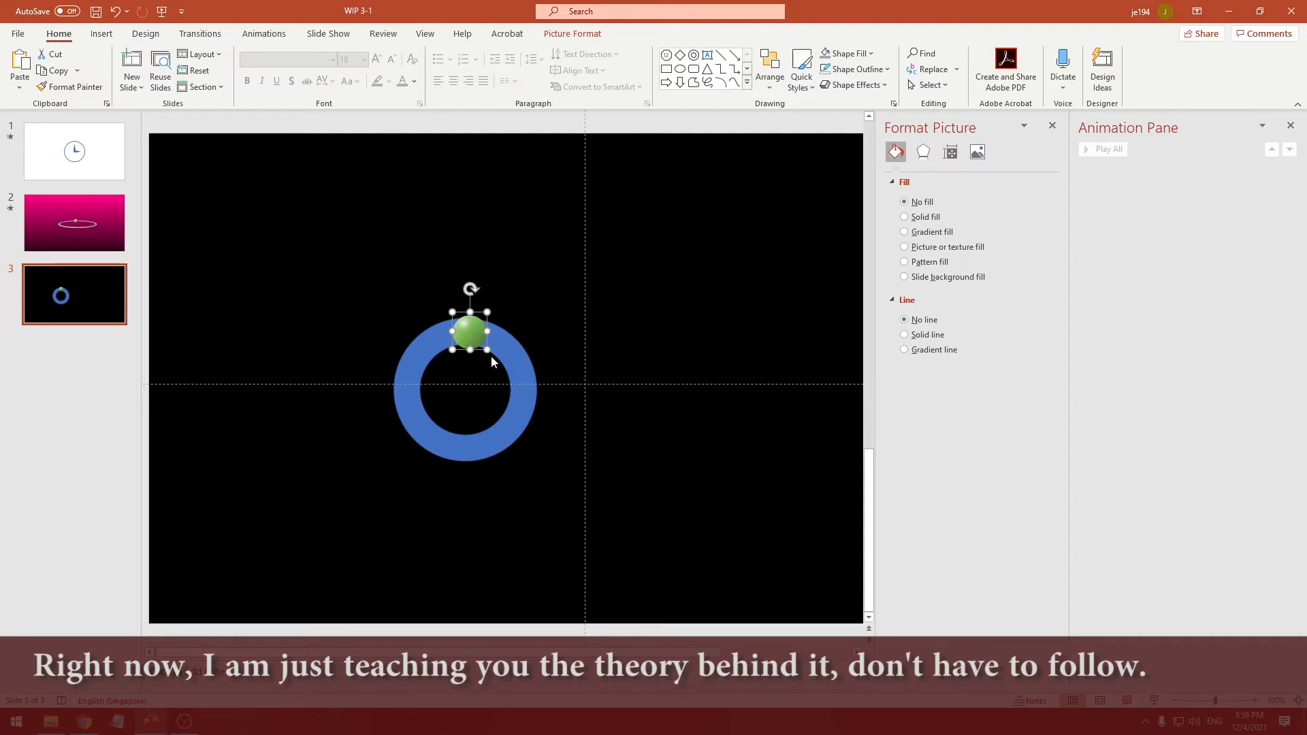
pyautogui.moveTo(482, 336)
pyautogui.mouseDown()
pyautogui.moveTo(515, 353)
pyautogui.moveTo(533, 385)
pyautogui.moveTo(500, 441)
pyautogui.moveTo(427, 425)
pyautogui.moveTo(404, 367)
pyautogui.moveTo(470, 338)
pyautogui.mouseUp()
pyautogui.click(407, 366)
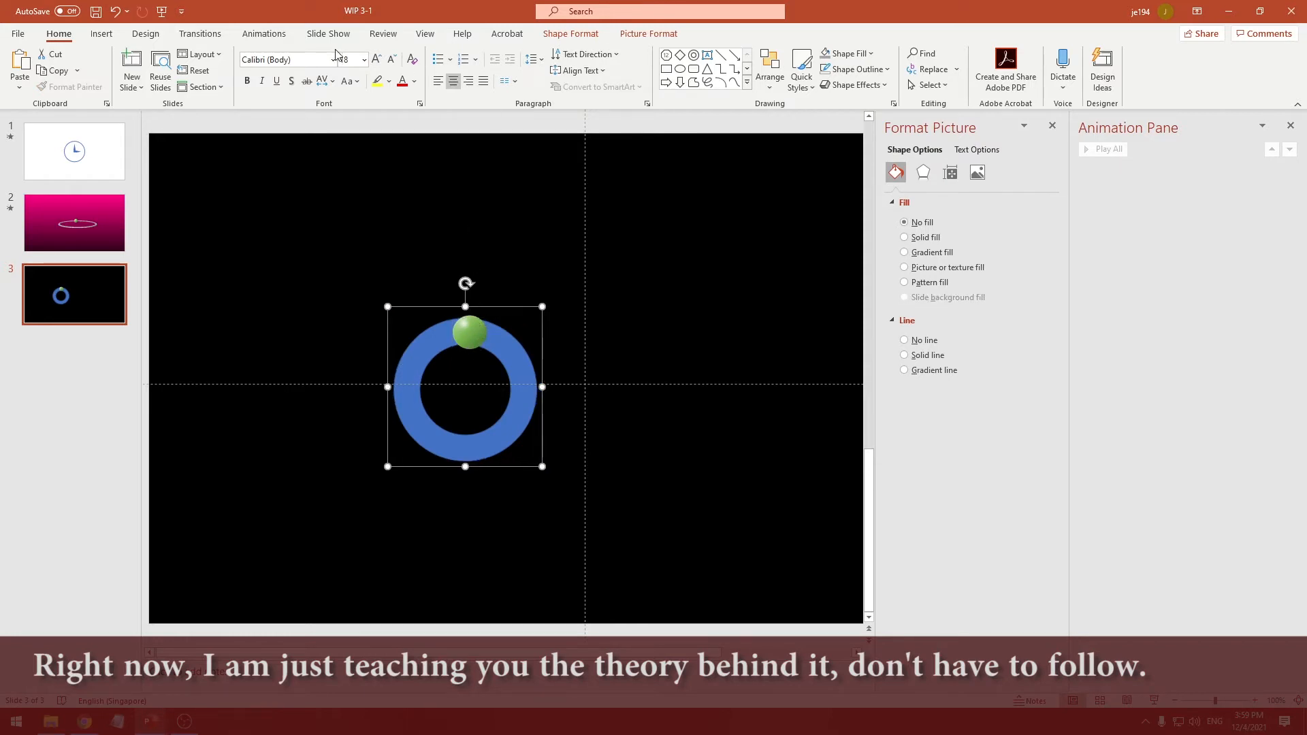
# Apply the Spin emphasis animation to the grouped donut and ball and preview it
pyautogui.click(265, 33)
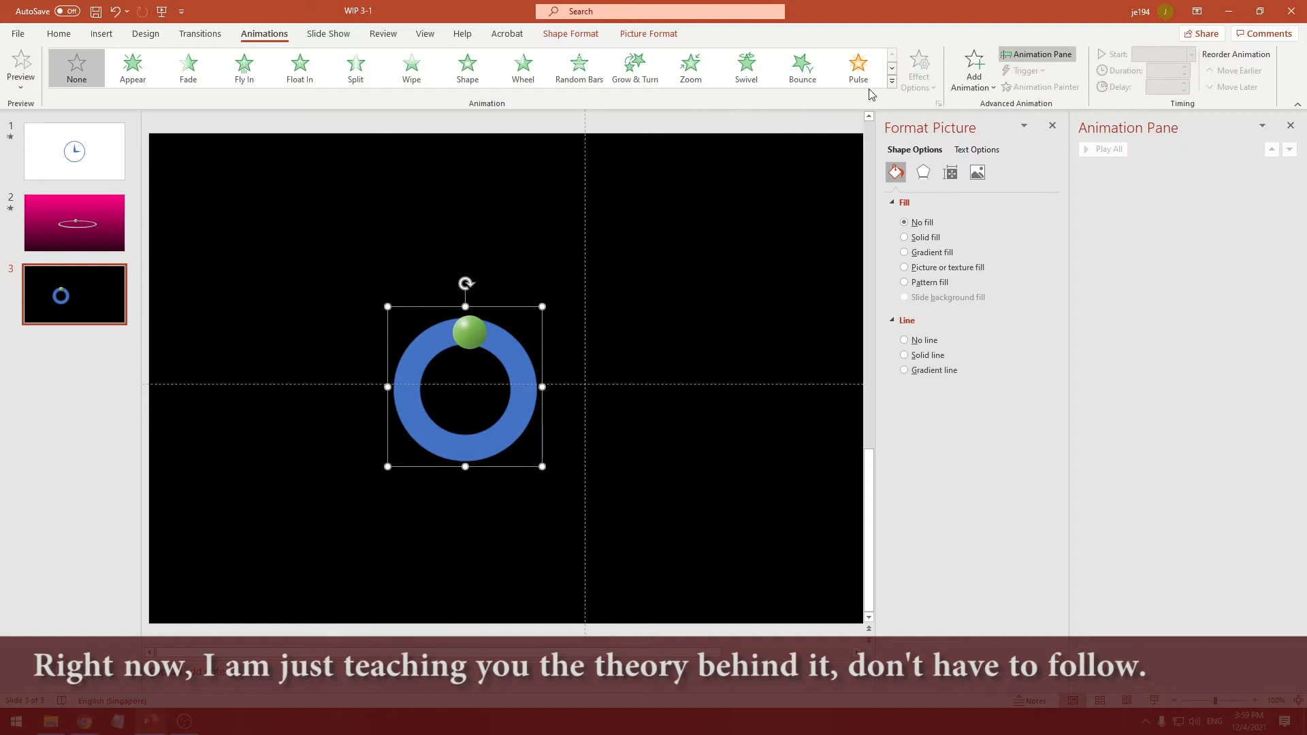
pyautogui.click(890, 82)
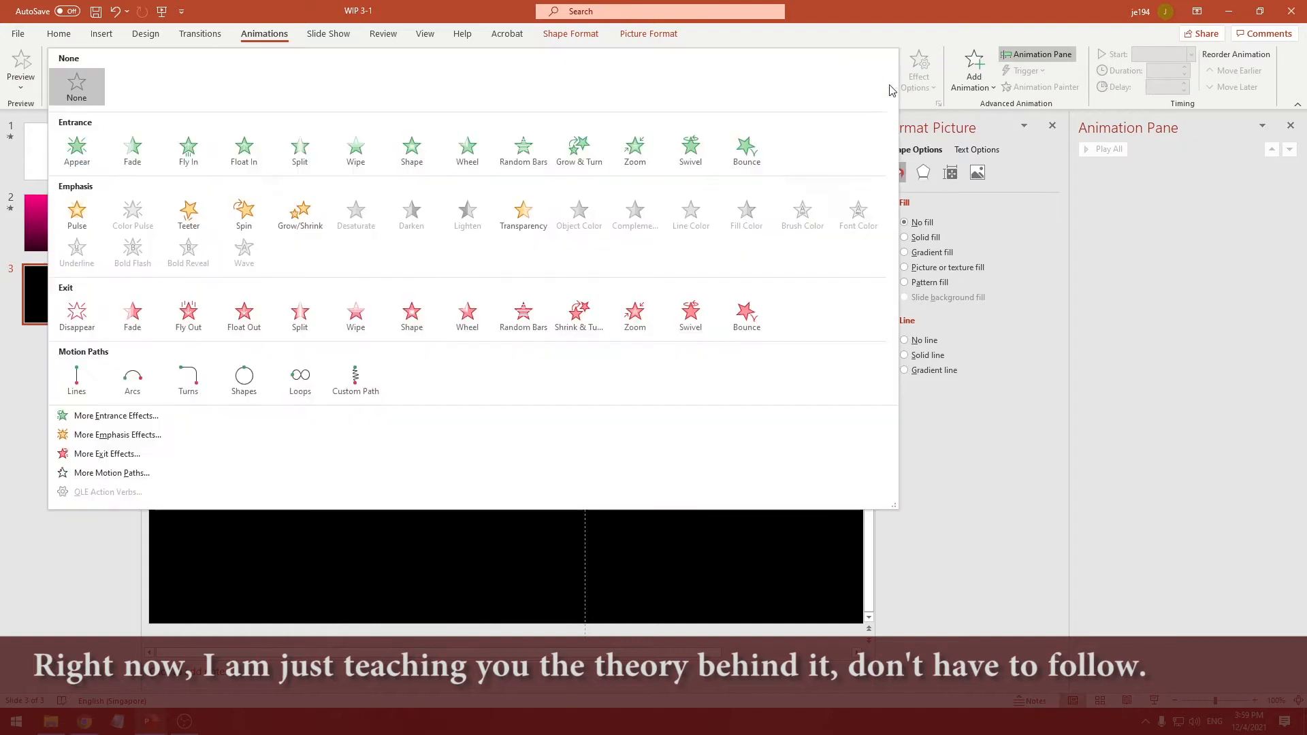
pyautogui.click(245, 215)
pyautogui.click(1108, 149)
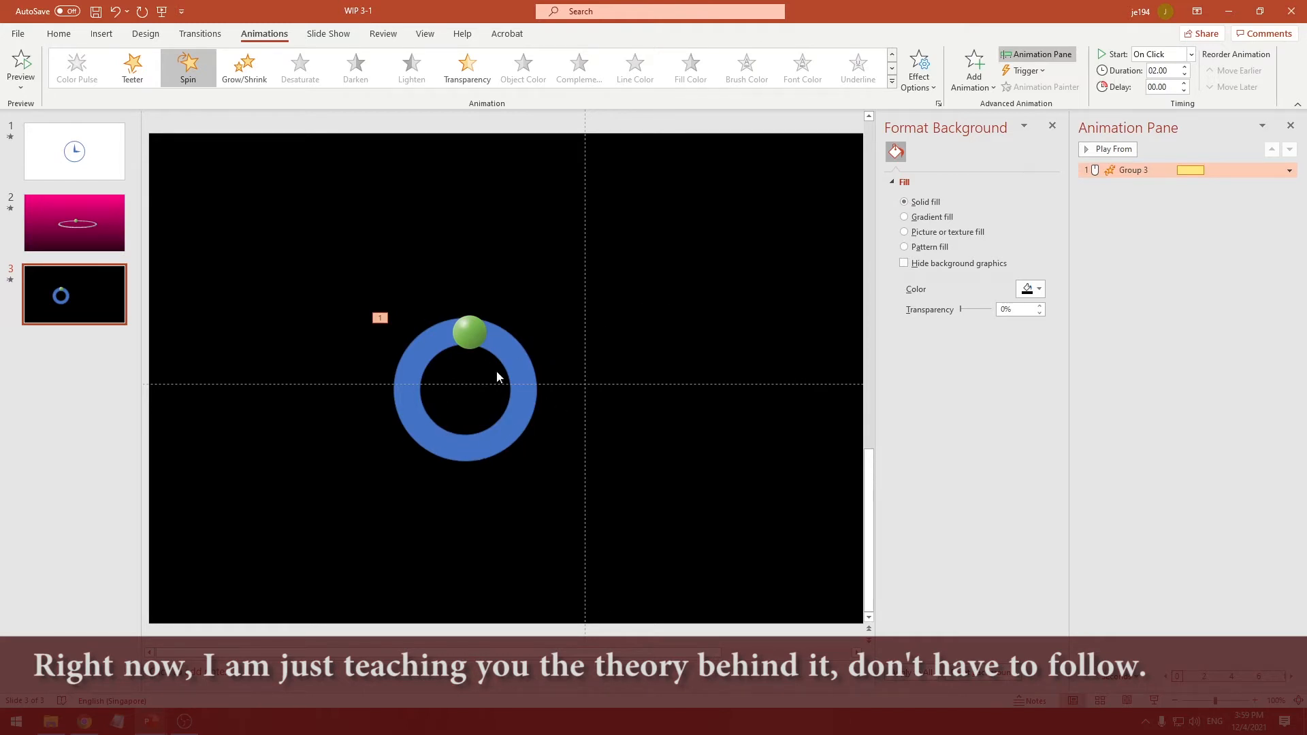
# Set the donut's fill transparency to 99%, remove its outline, and preview the spinning group
pyautogui.click(524, 364)
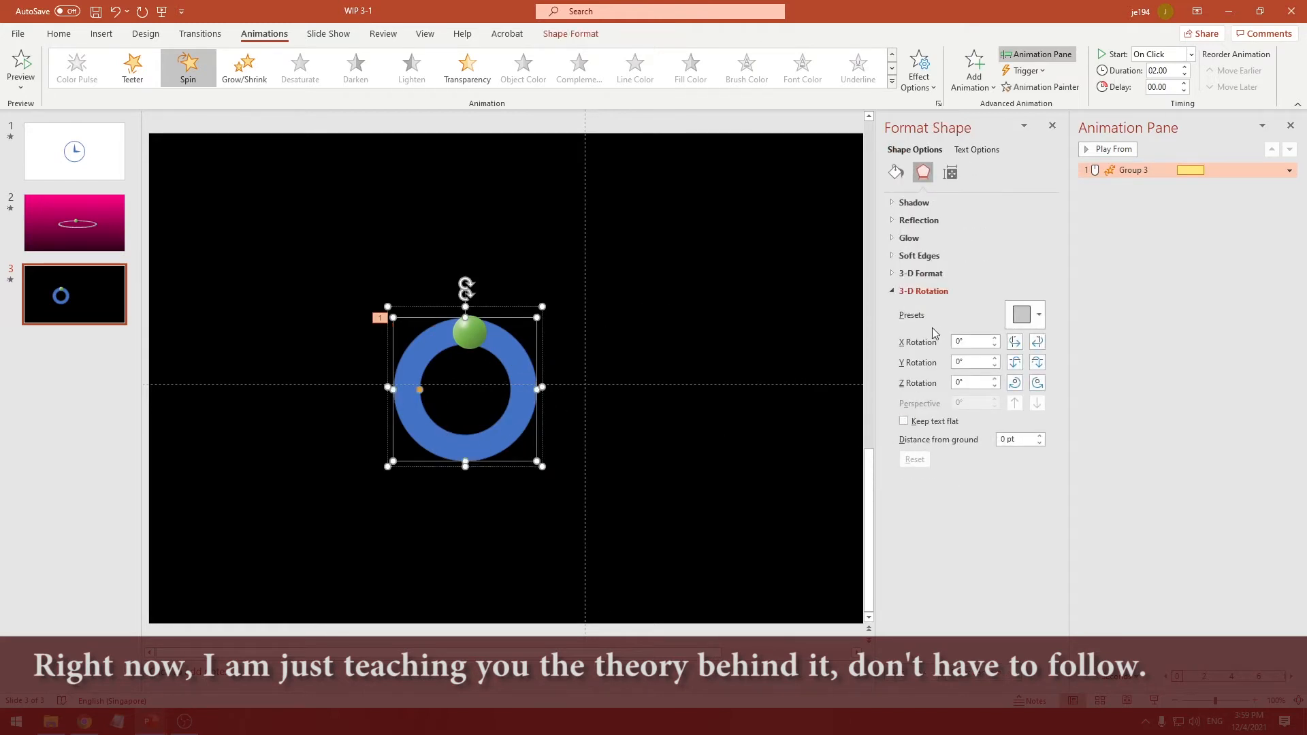
pyautogui.click(896, 172)
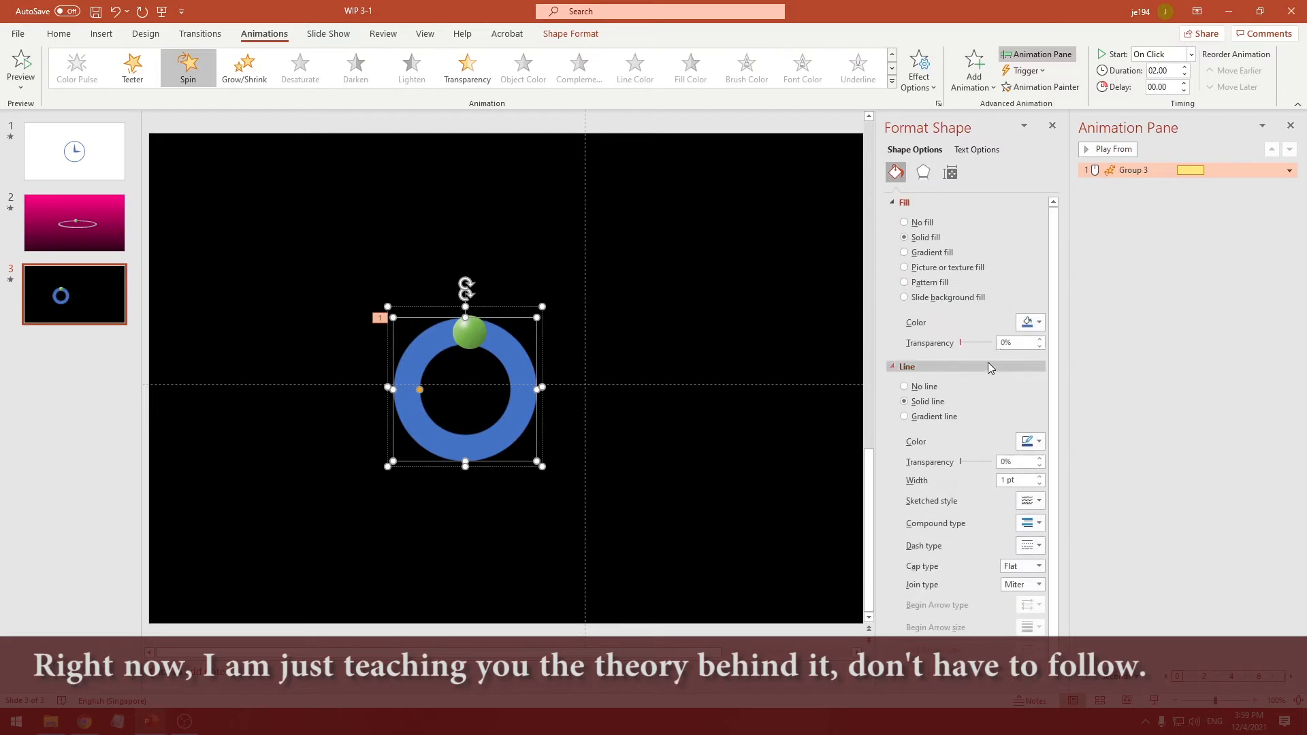
pyautogui.click(933, 347)
pyautogui.write('99')
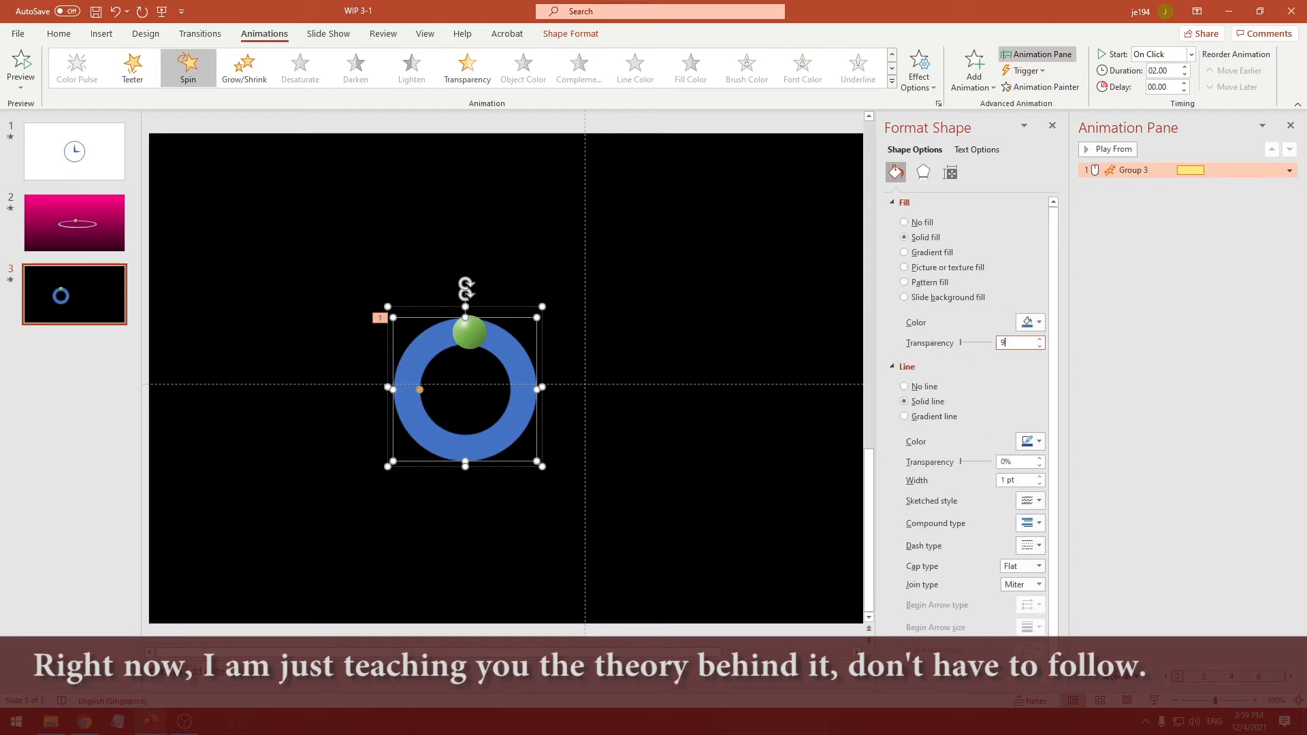
pyautogui.press('Return')
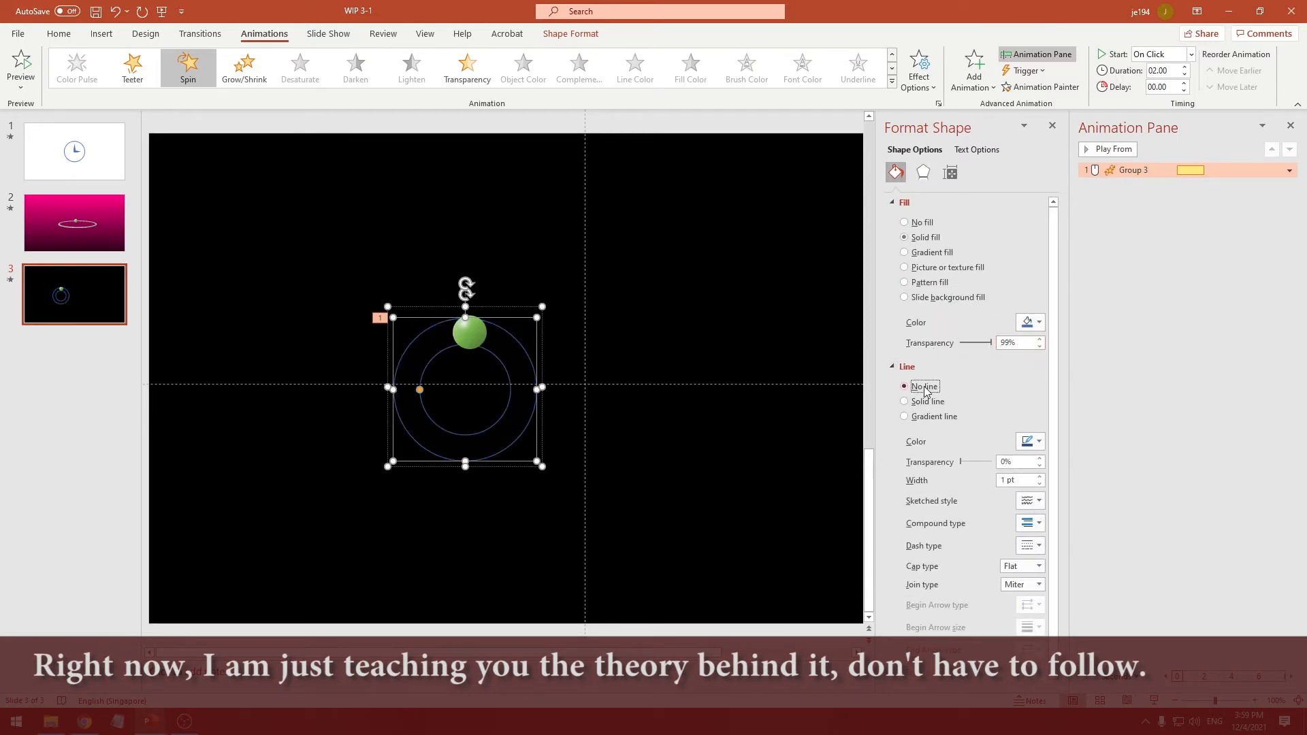
pyautogui.click(922, 387)
pyautogui.click(1114, 151)
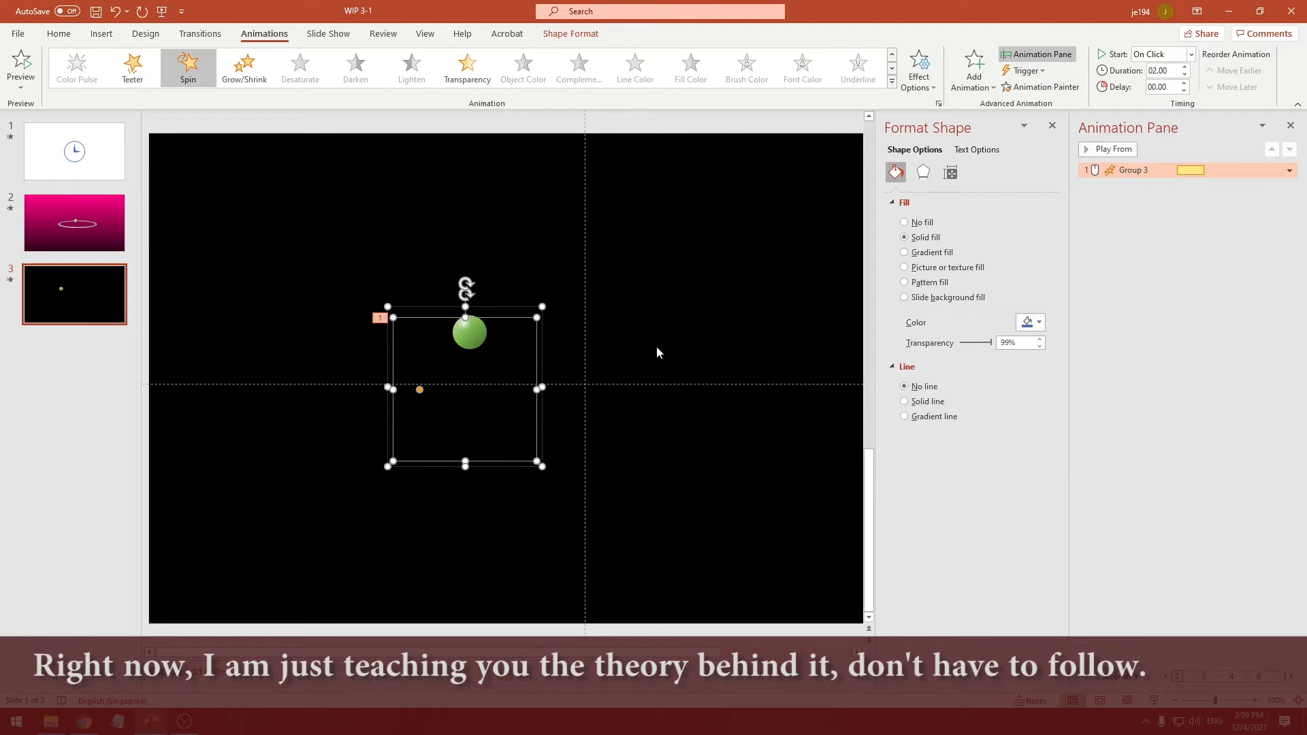
# Undo the donut's transparency and outline changes and the group's Spin animation, and close the shape formatting options
pyautogui.hotkey('ctrl', 'z')
pyautogui.hotkey('ctrl', 'z')
pyautogui.hotkey('ctrl', 'z')
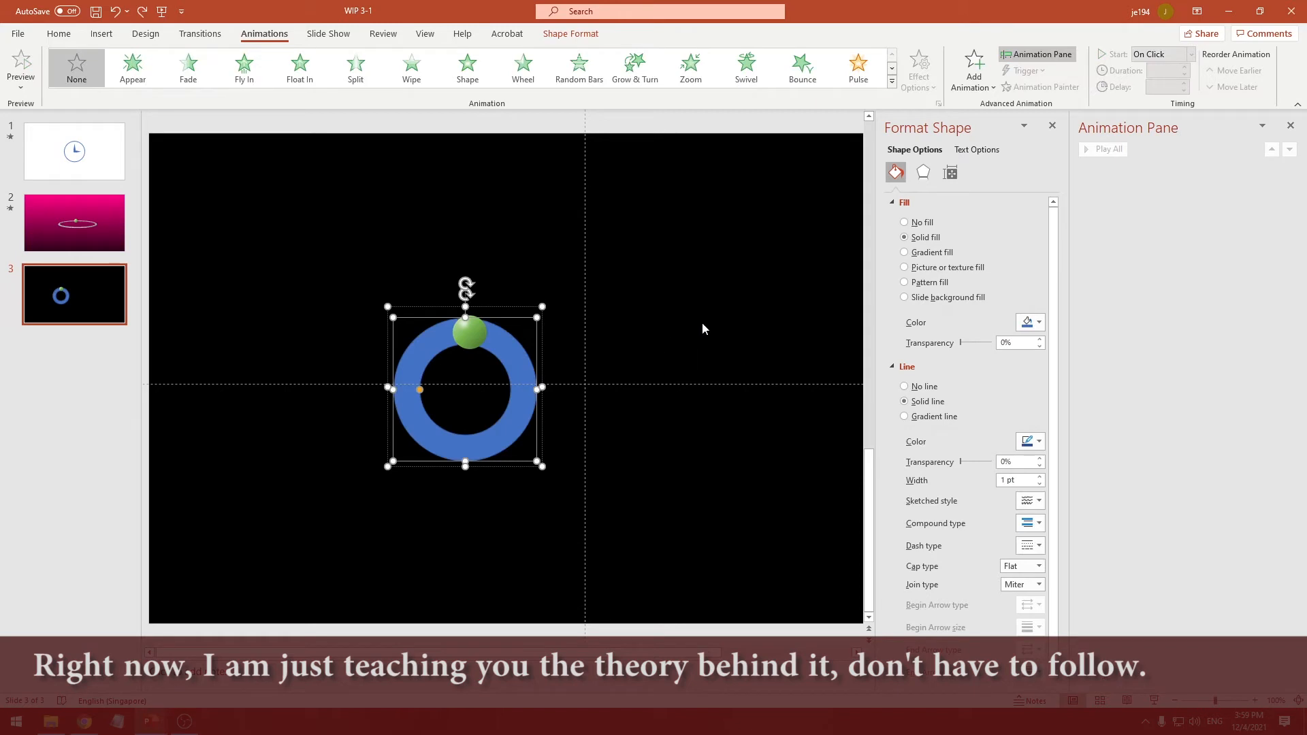
pyautogui.click(1053, 128)
pyautogui.click(596, 319)
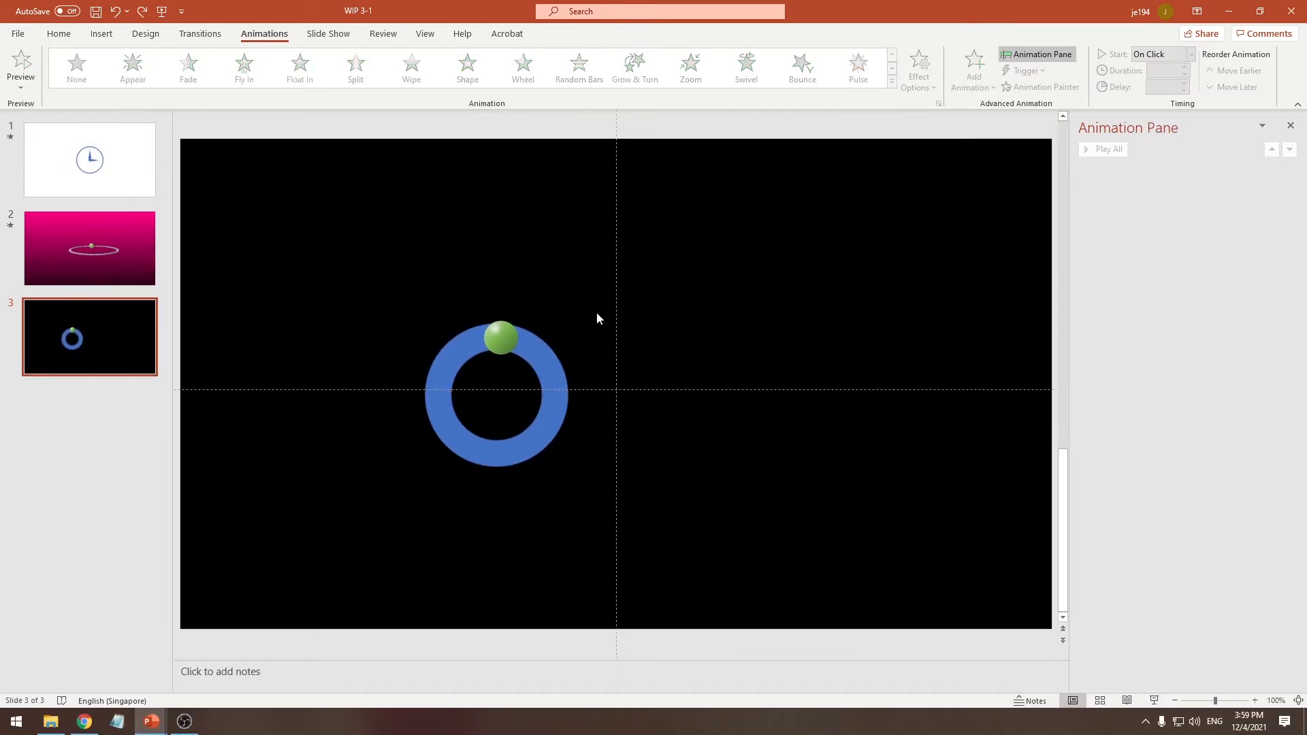
# Ungroup the blue donut and the green ball so the ball can be selected on its own
pyautogui.click(535, 348)
pyautogui.keyDown('ctrl'); pyautogui.scroll(2, 586, 329); pyautogui.keyUp('ctrl')
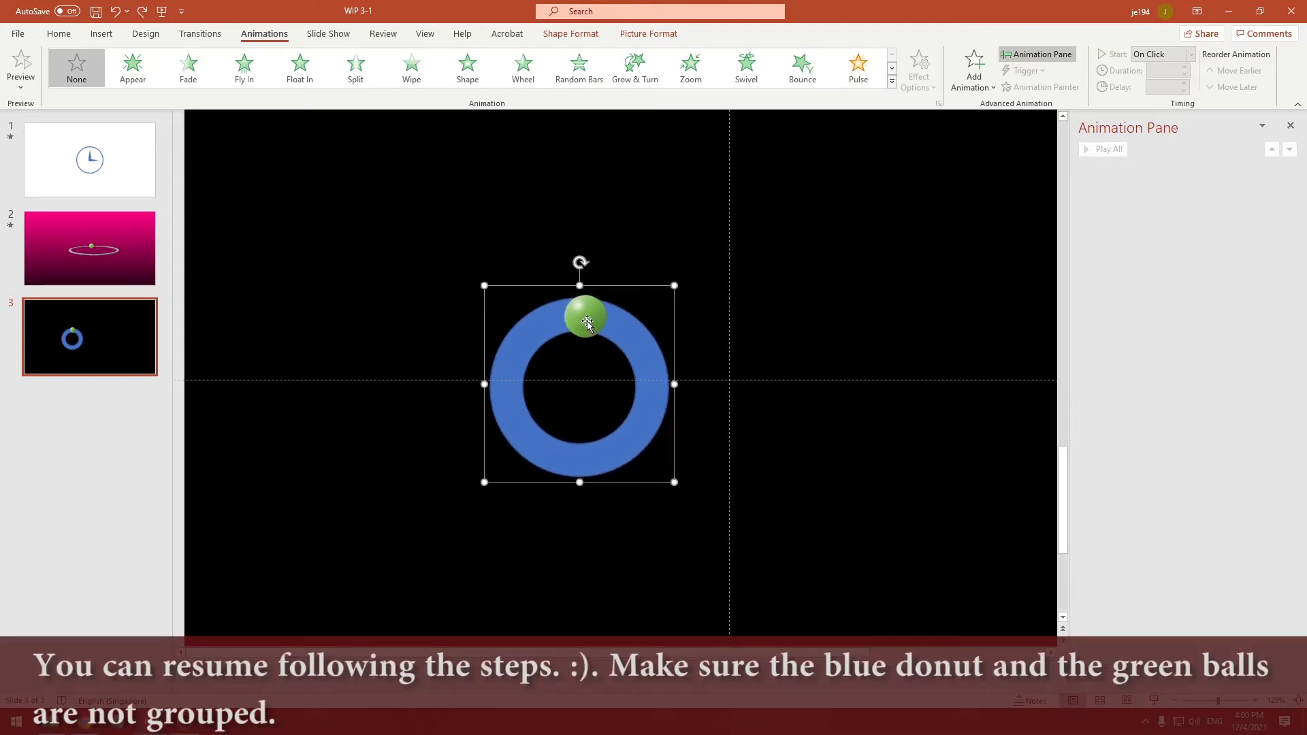
pyautogui.moveTo(586, 321); pyautogui.dragTo(639, 337)
pyautogui.hotkey('ctrl', 'z')
pyautogui.click(678, 273)
pyautogui.click(593, 317)
pyautogui.click(581, 317)
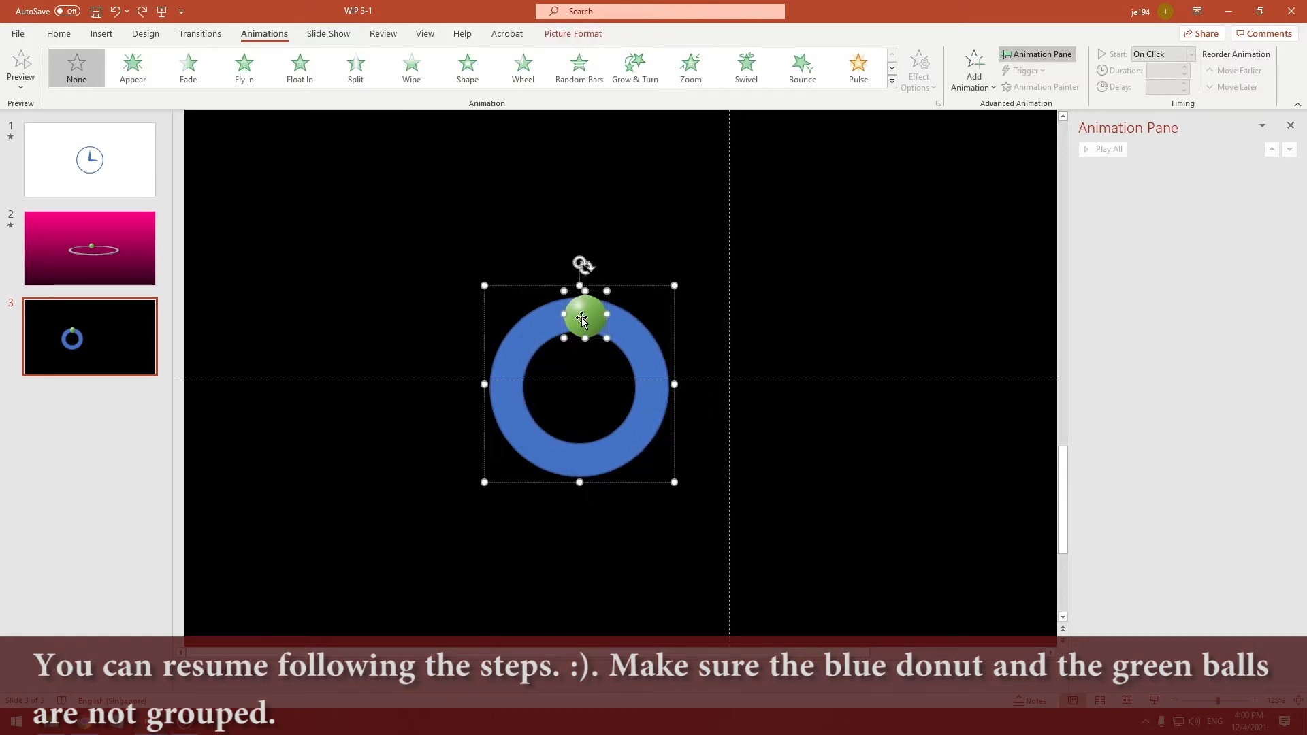
pyautogui.click(629, 321)
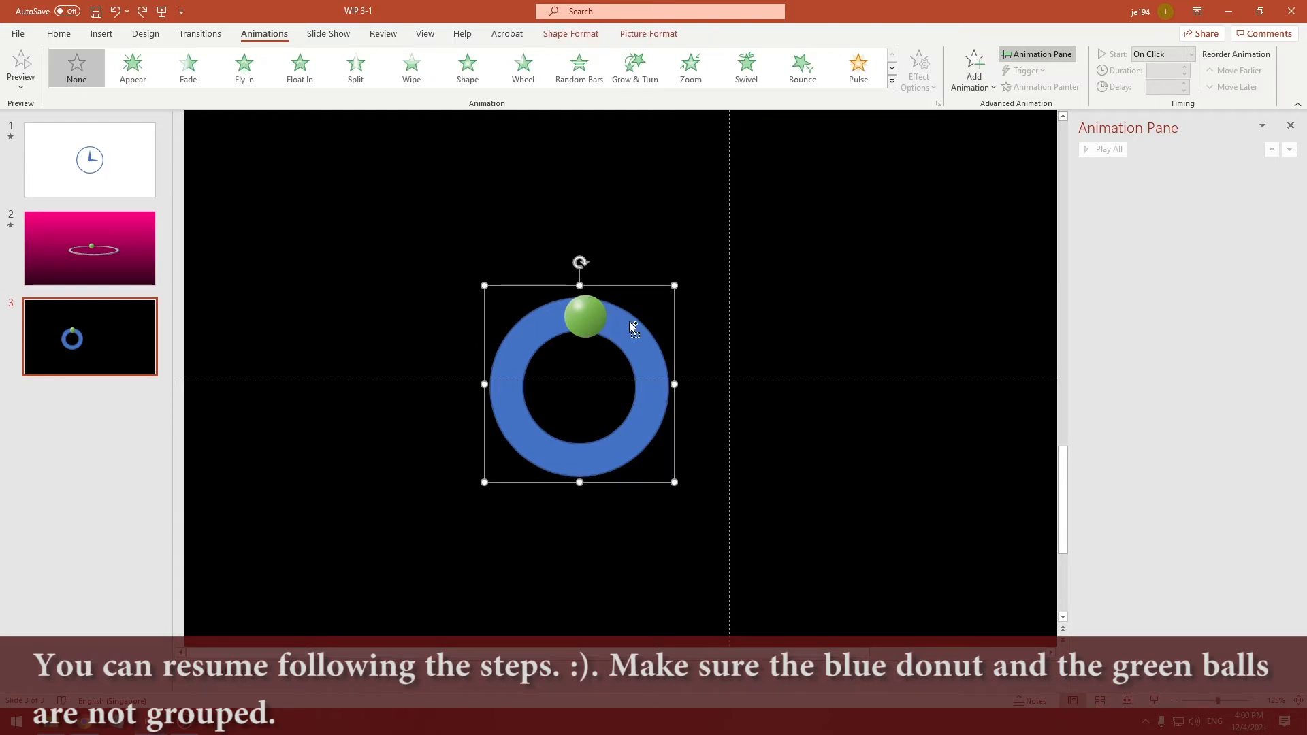
pyautogui.click(619, 294)
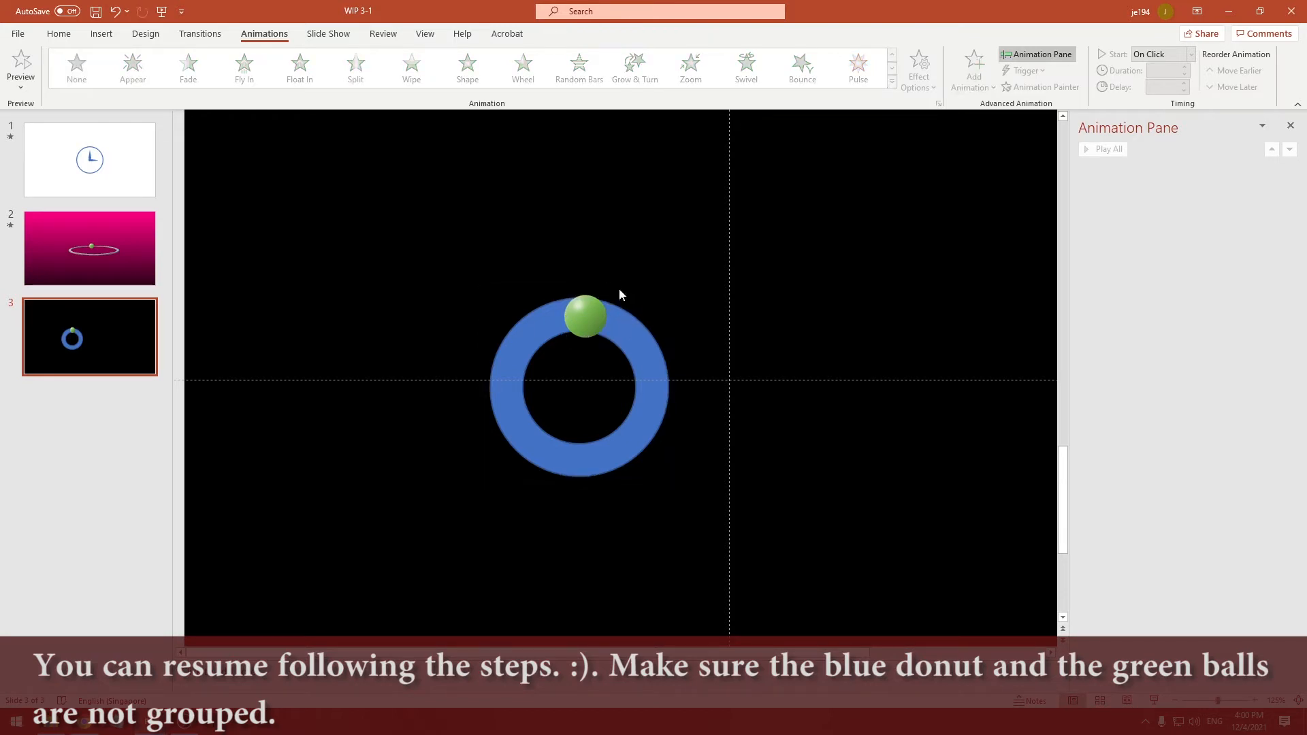
pyautogui.click(584, 316)
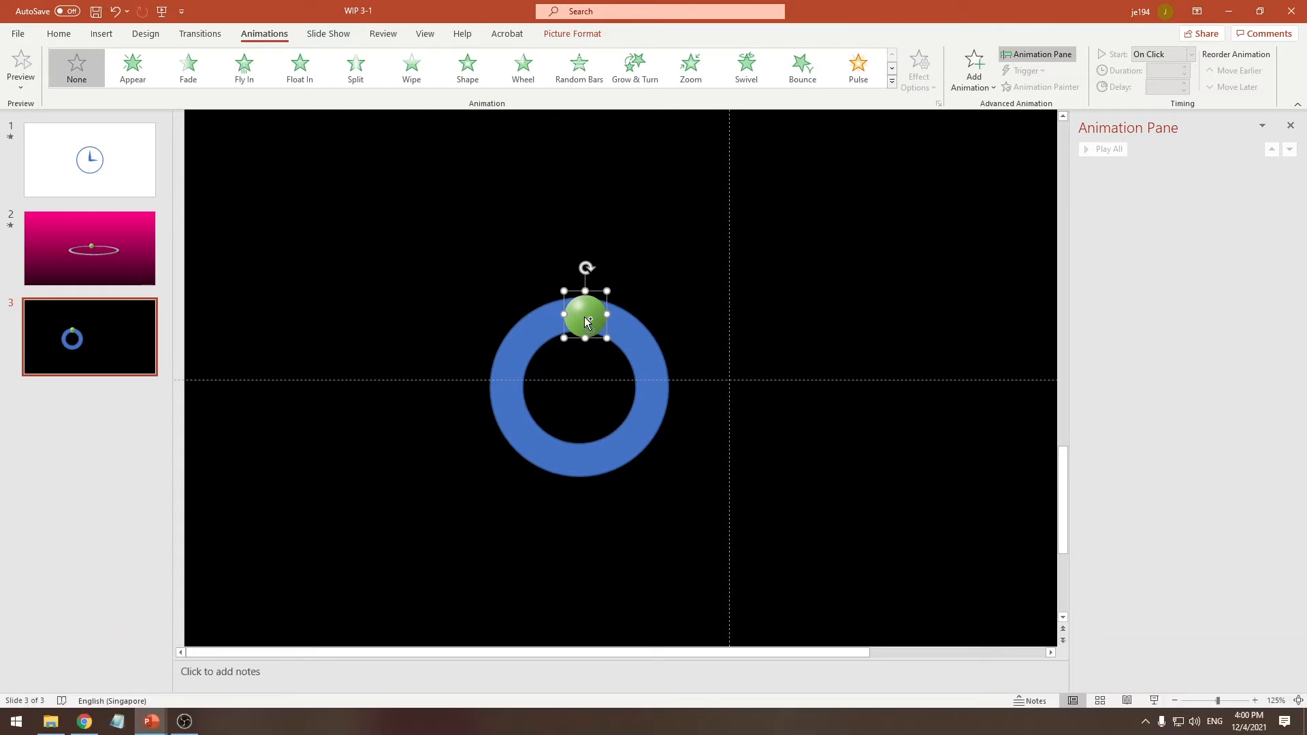
# Duplicate the green ball to make six balls running clockwise along the donut from its top to its bottom
pyautogui.moveTo(584, 317); pyautogui.dragTo(576, 467)
pyautogui.press('Left')
pyautogui.press('Up')
pyautogui.click(624, 331)
pyautogui.press('Left')
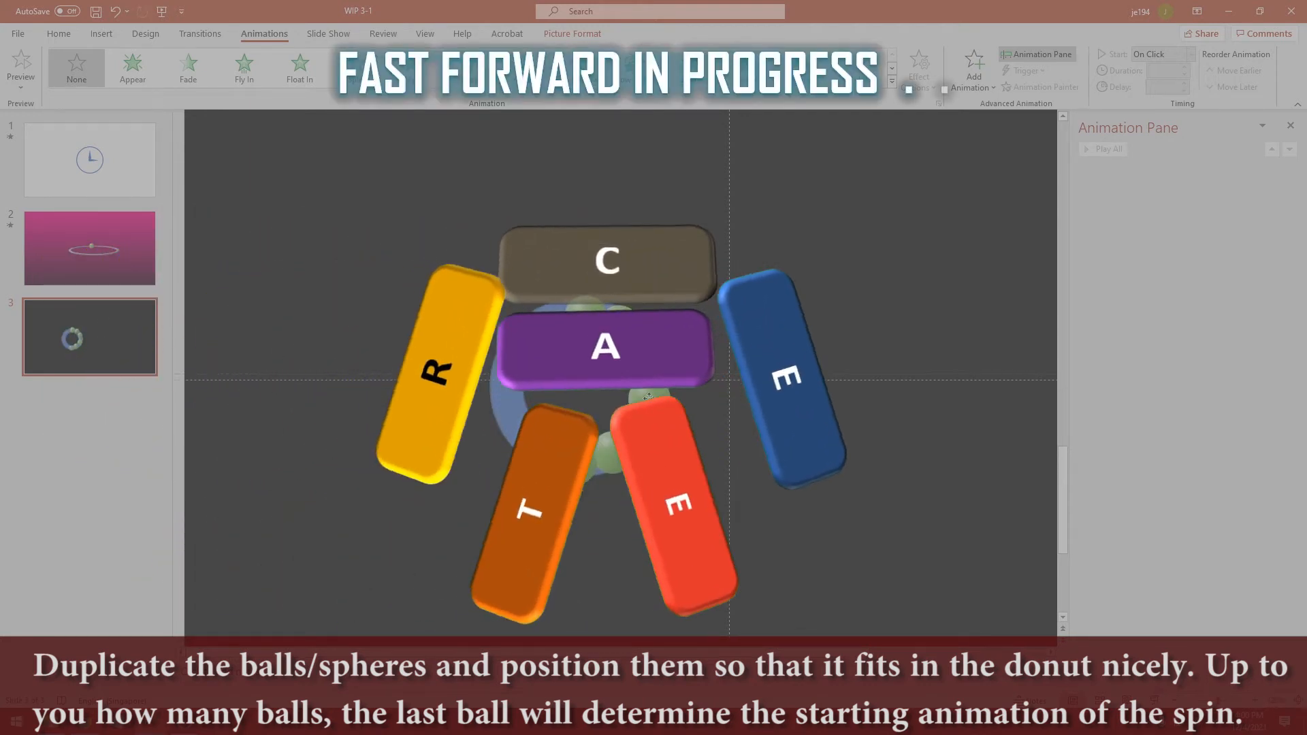
# Adjust the duplicated balls so they follow the ring, with the last one at the donut's bottom centre
pyautogui.moveTo(632, 435); pyautogui.dragTo(622, 441)
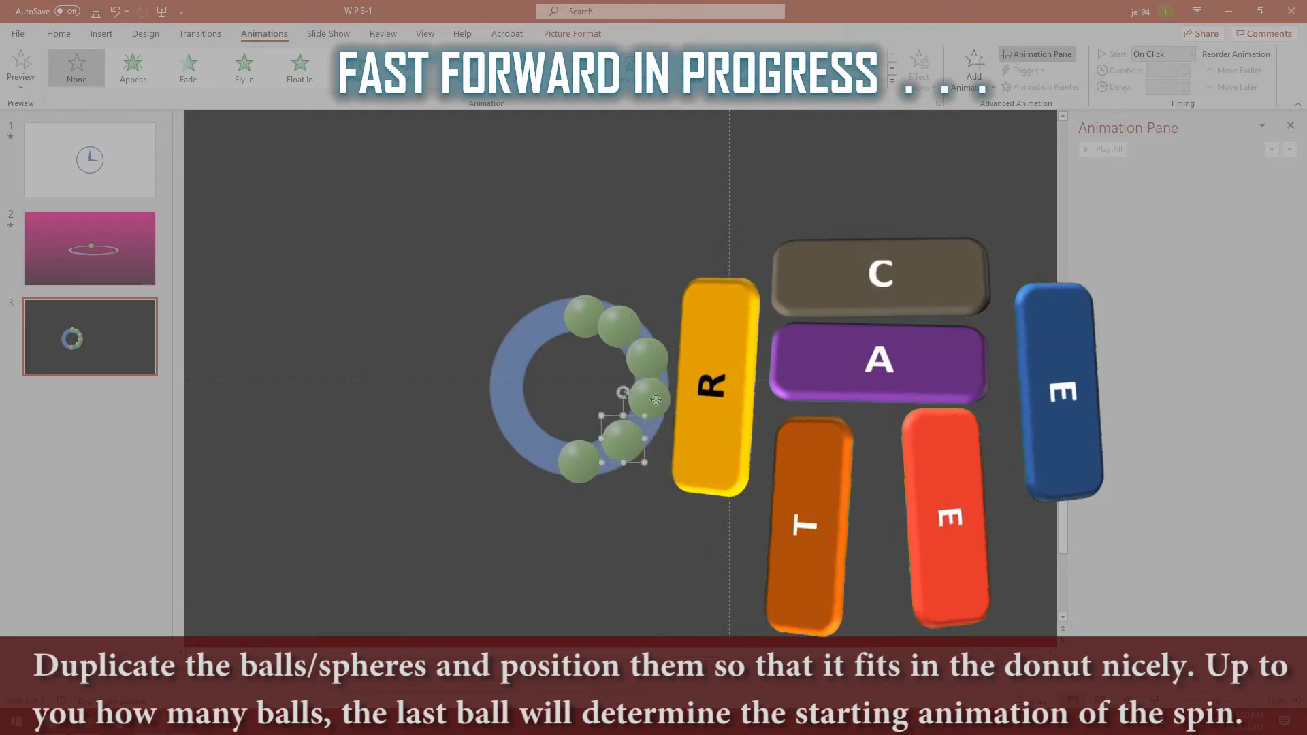
pyautogui.moveTo(649, 398); pyautogui.dragTo(649, 404)
pyautogui.click(426, 491)
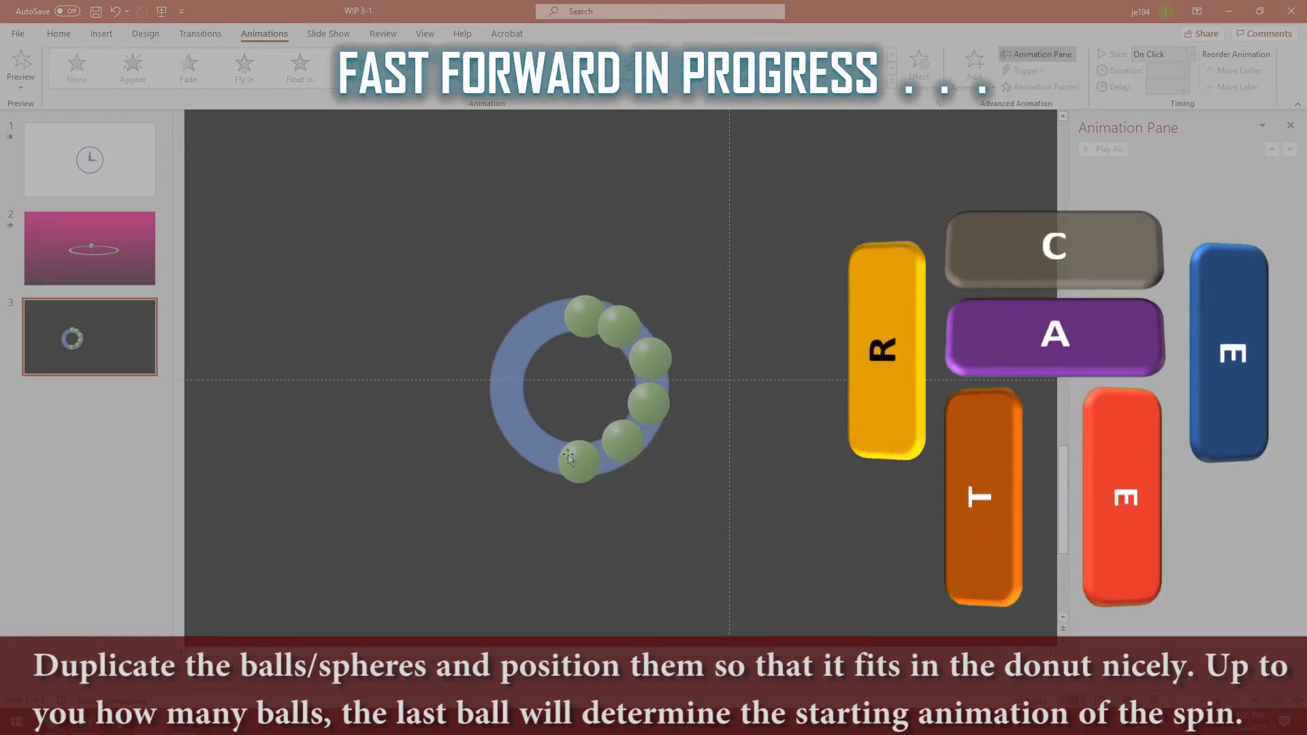
pyautogui.moveTo(572, 462); pyautogui.dragTo(578, 460)
pyautogui.click(533, 490)
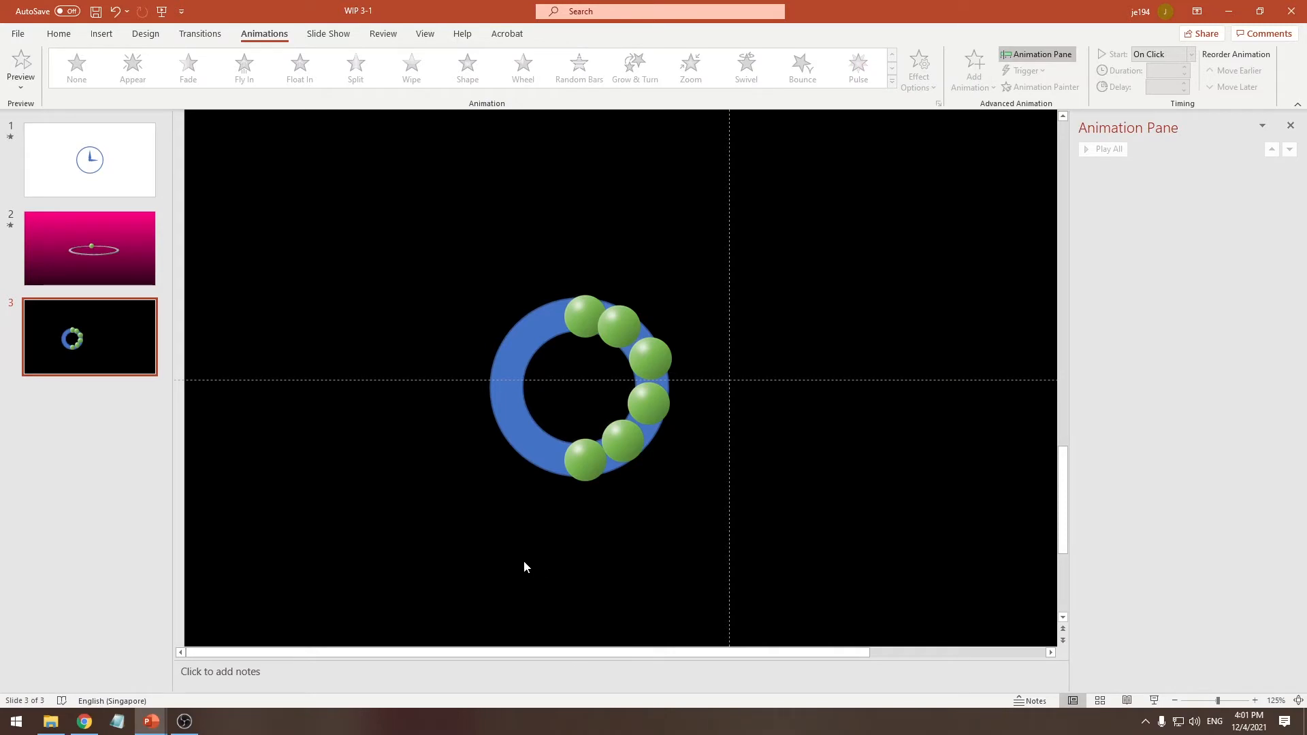
# Draw a rounded rectangle about 1.62 cm high and 3.62 cm wide below the donut and label it START
pyautogui.click(102, 34)
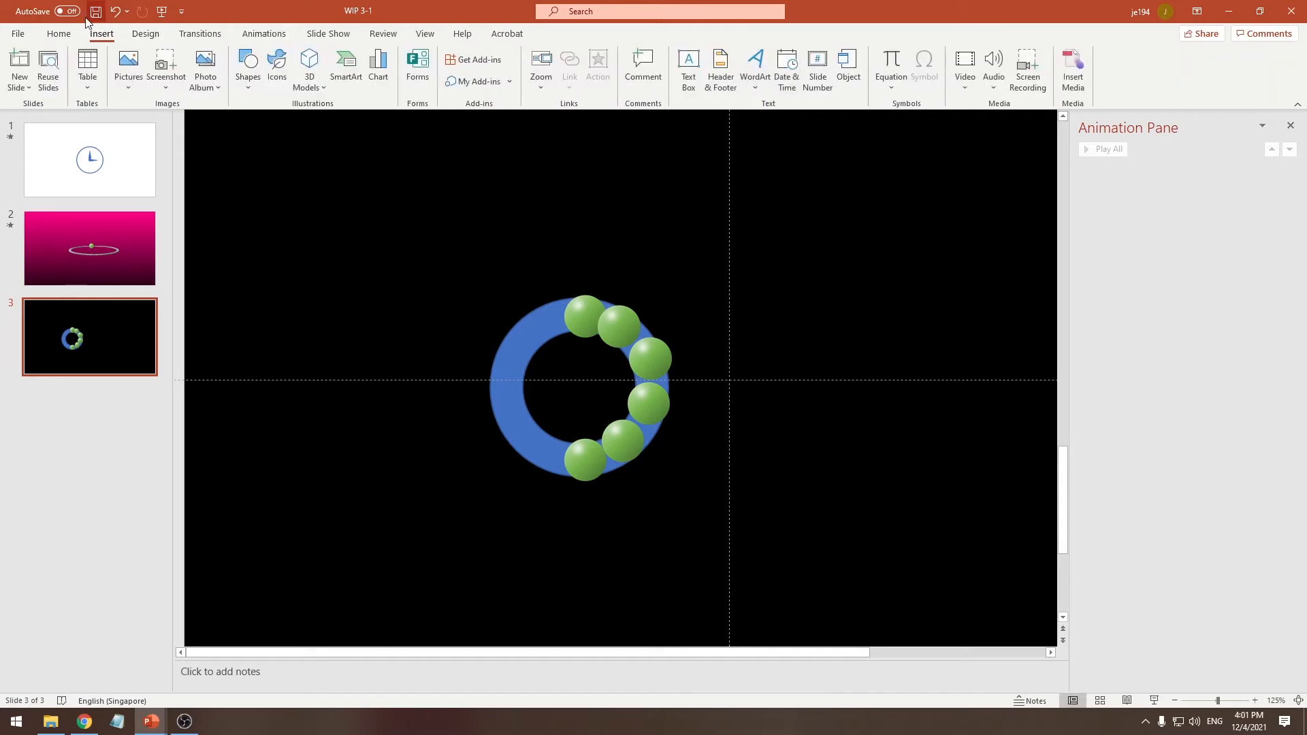
pyautogui.click(58, 34)
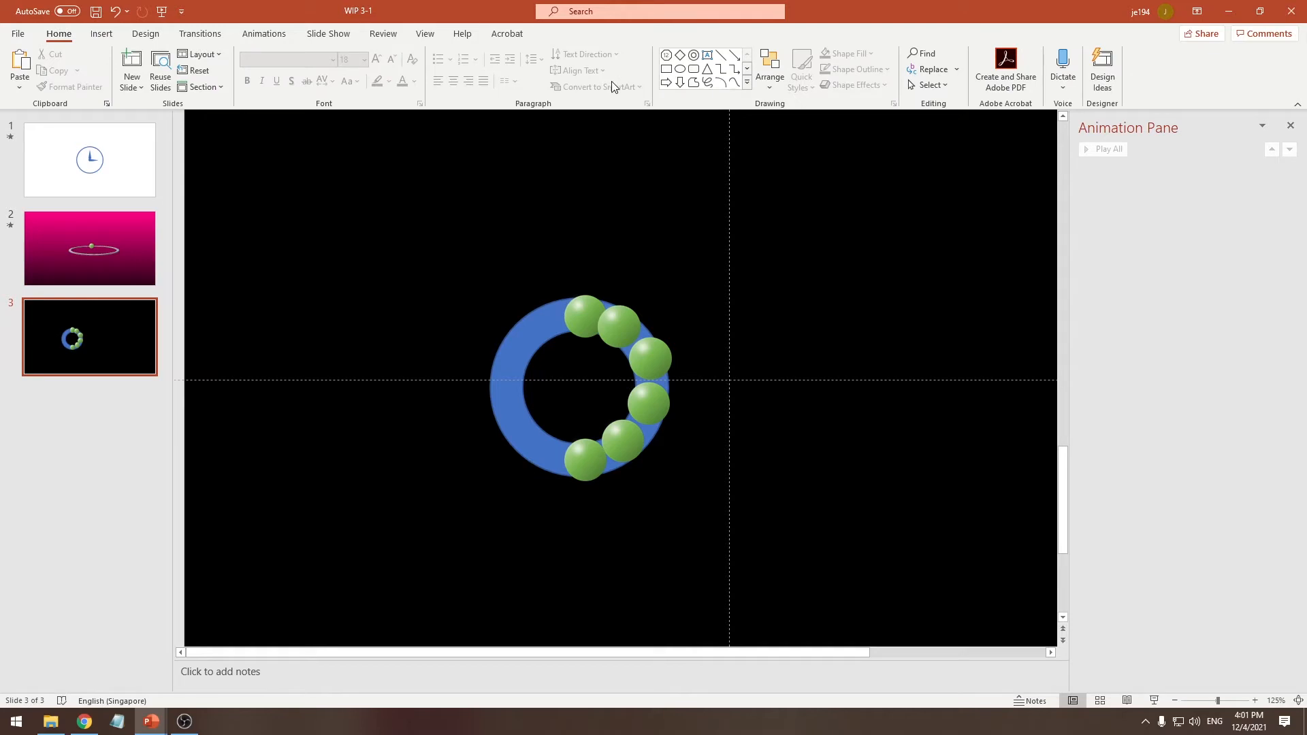
pyautogui.click(690, 79)
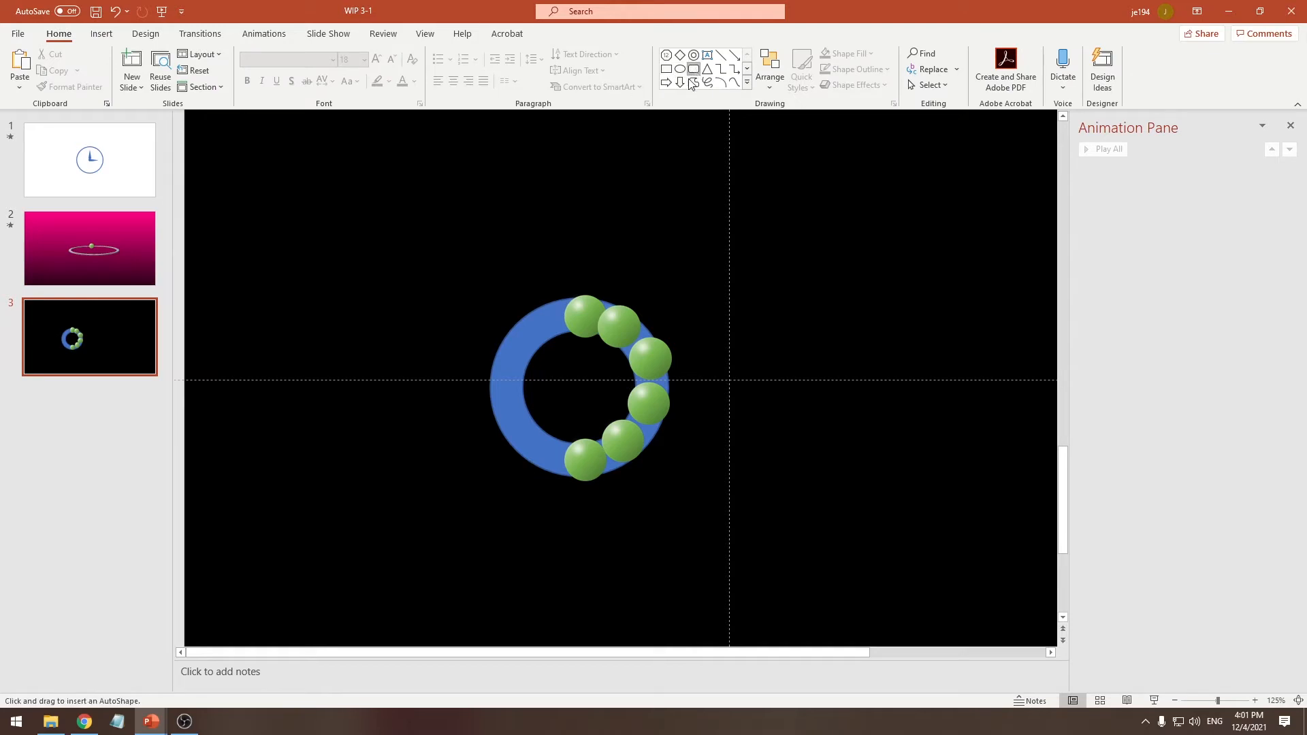
pyautogui.moveTo(489, 526); pyautogui.dragTo(606, 579)
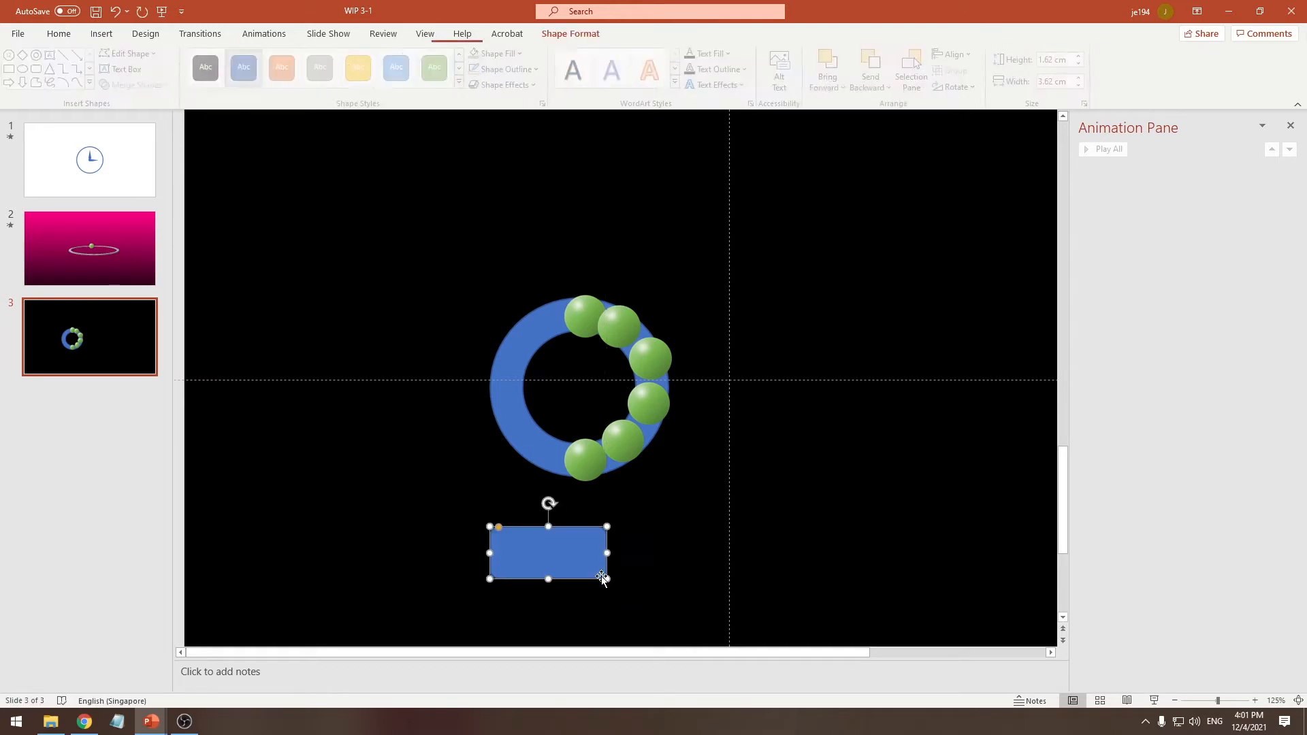
pyautogui.write('START')
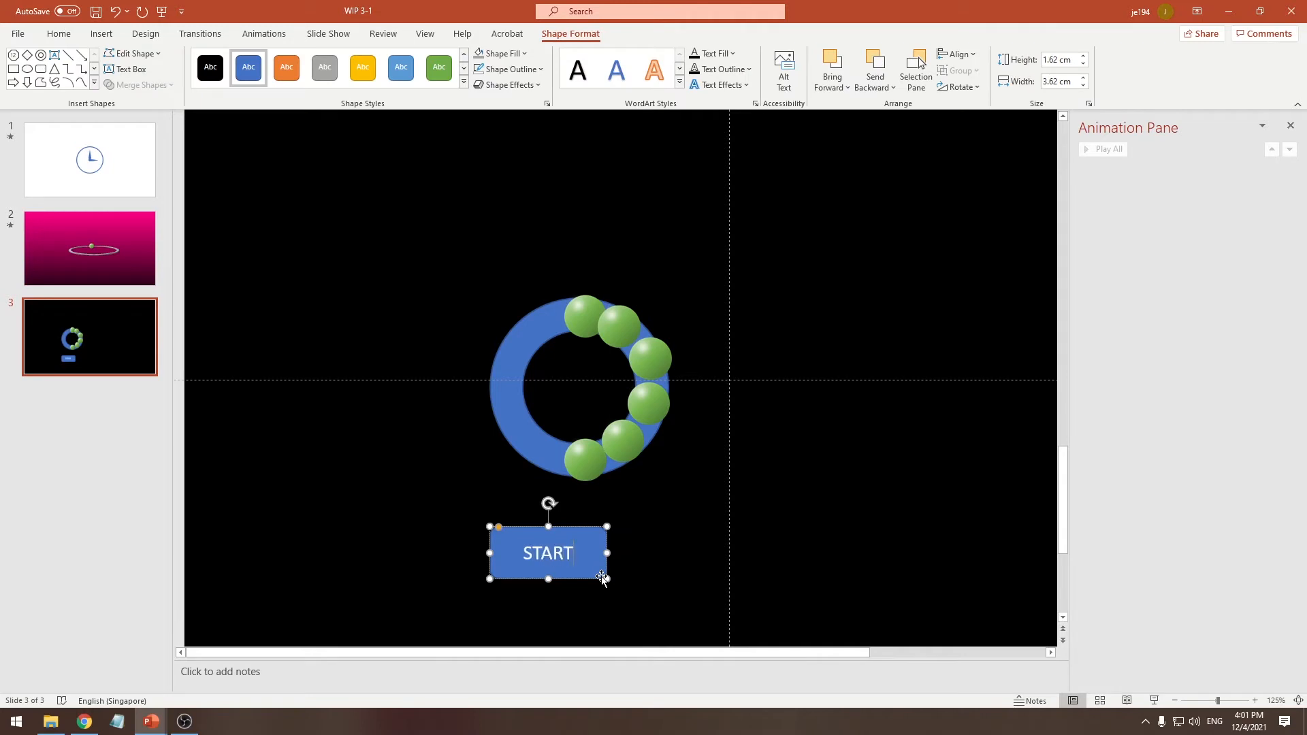
# Round the START button's corners further into a pill shape and give it the first bevel preset
pyautogui.moveTo(501, 525); pyautogui.dragTo(514, 536)
pyautogui.click(510, 84)
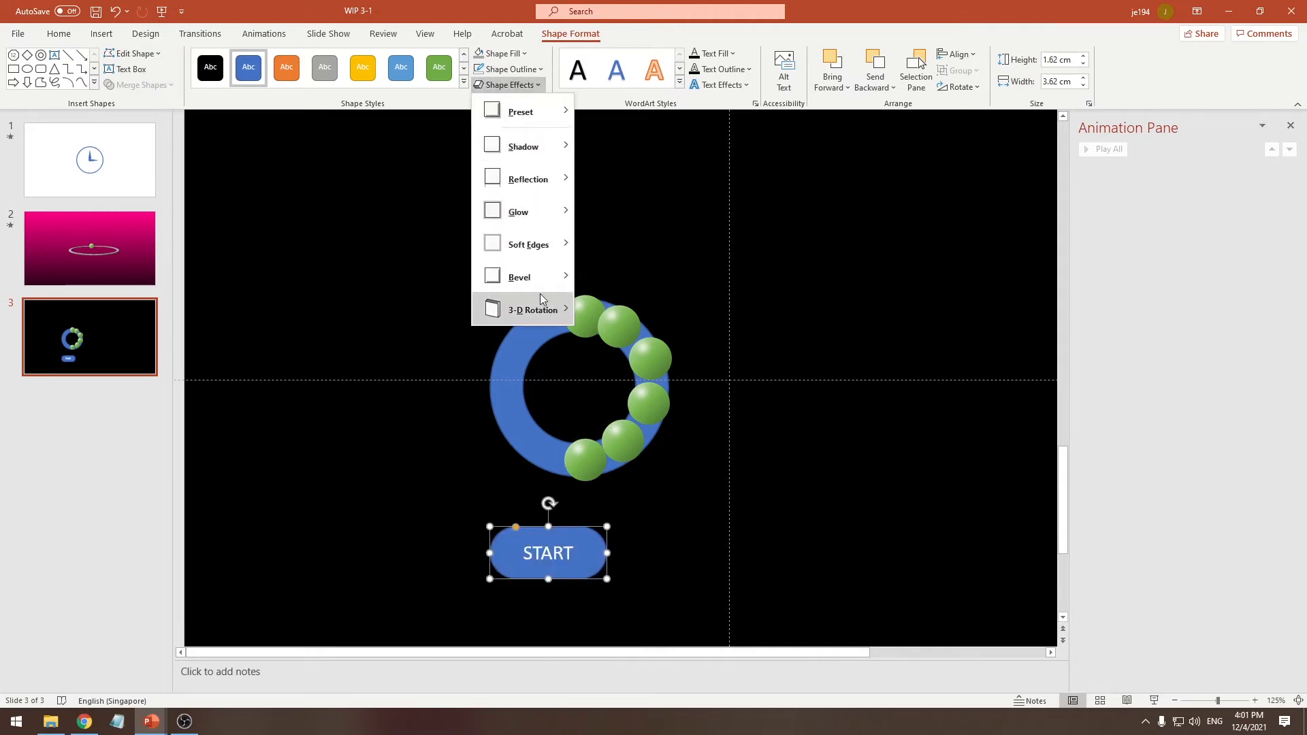
pyautogui.moveTo(540, 281)
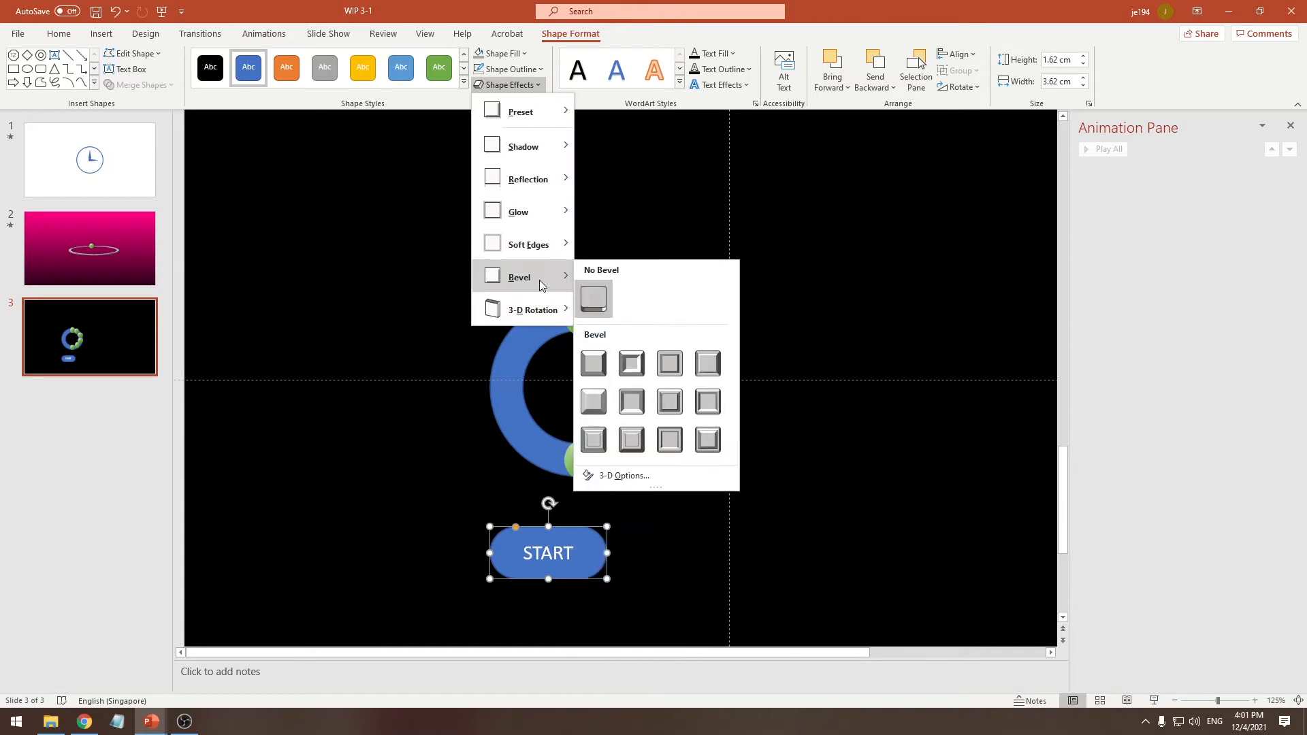
pyautogui.click(598, 365)
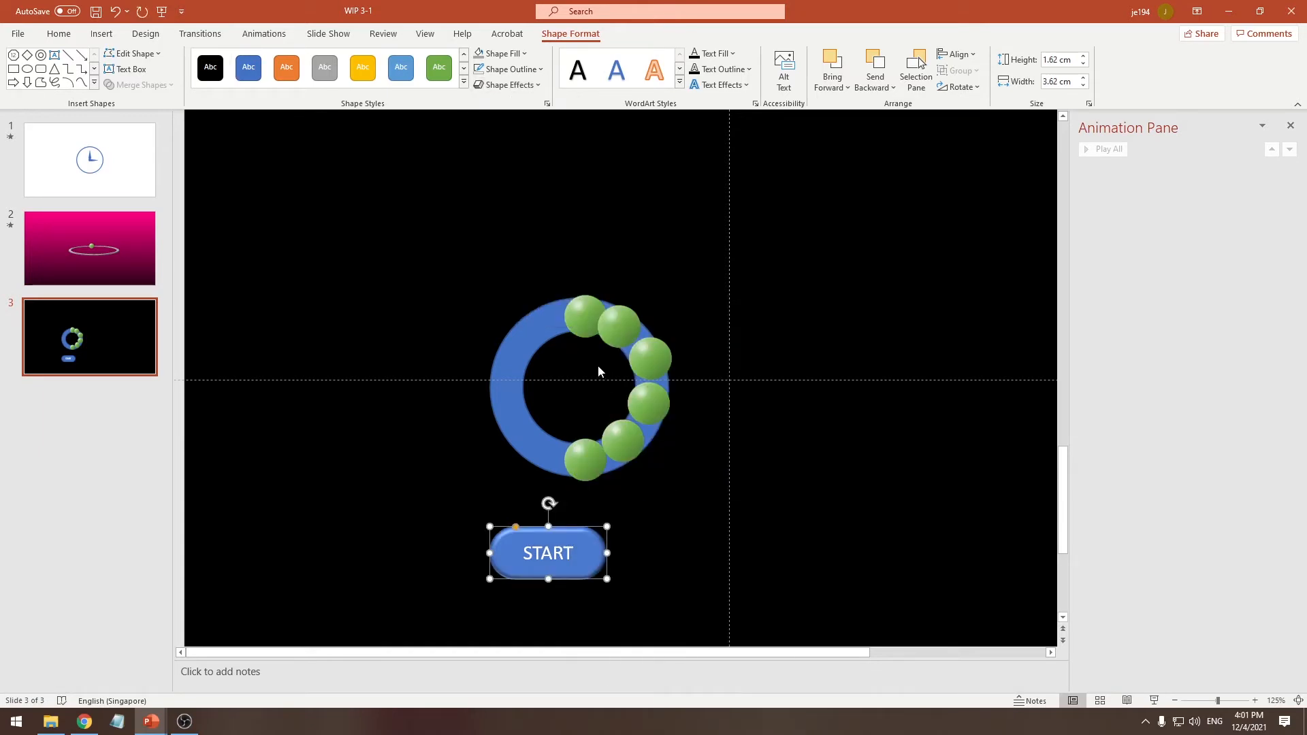
# Fill the START button with dark magenta without an outline, and shrink it to sit centred below the donut
pyautogui.click(504, 55)
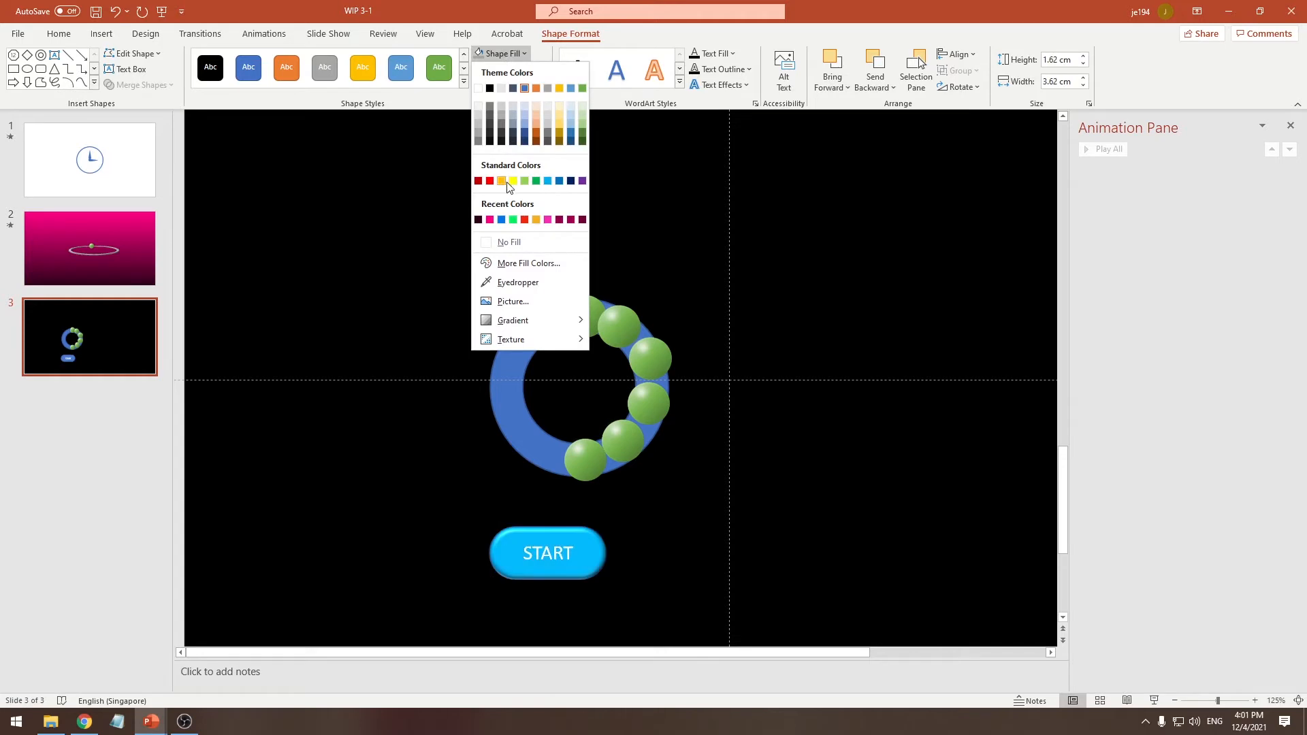
pyautogui.click(571, 219)
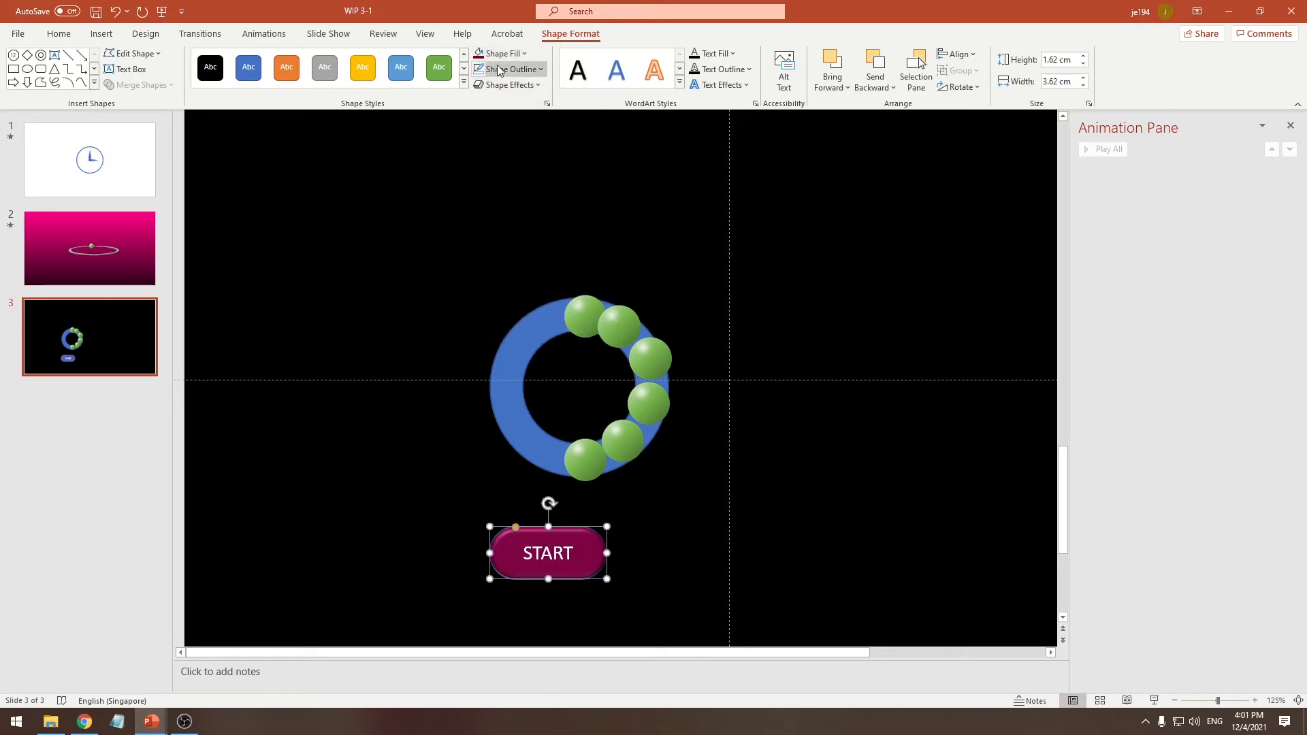
pyautogui.click(495, 70)
pyautogui.click(518, 253)
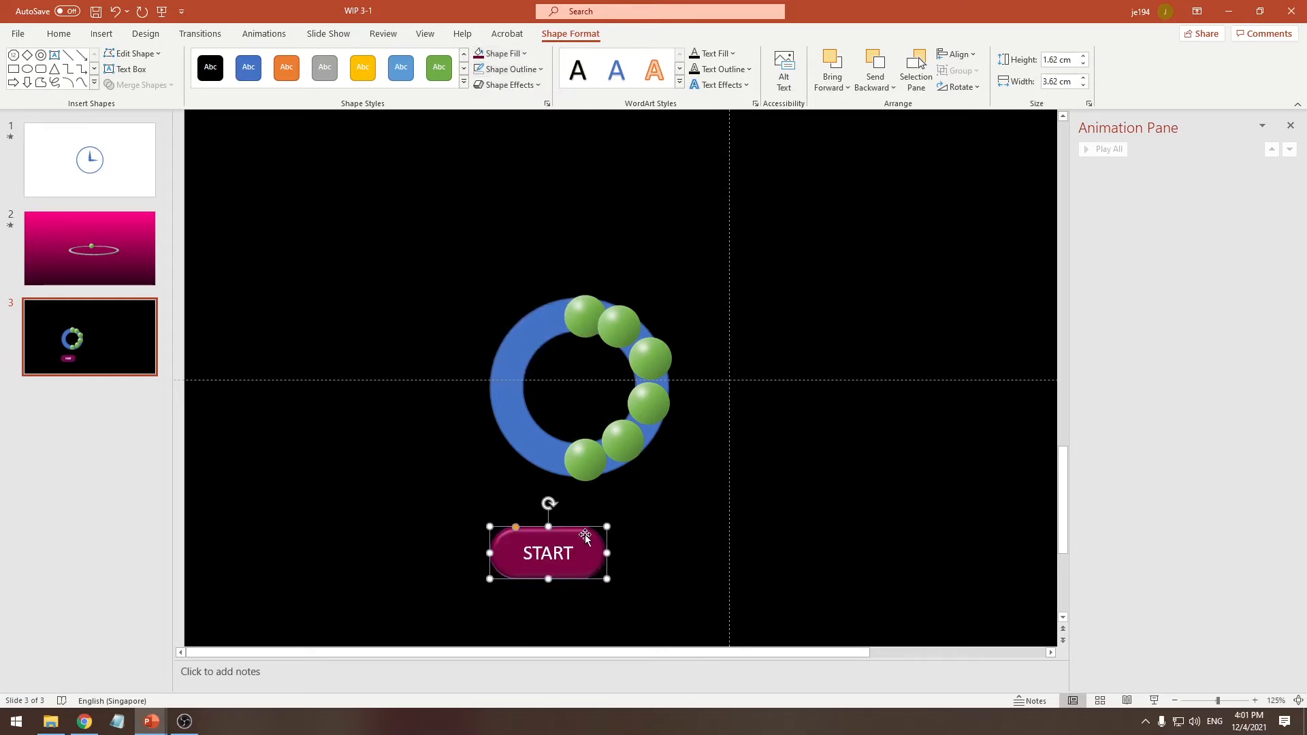
pyautogui.moveTo(606, 527)
pyautogui.mouseDown()
pyautogui.moveTo(598, 541)
pyautogui.moveTo(631, 524)
pyautogui.mouseUp()
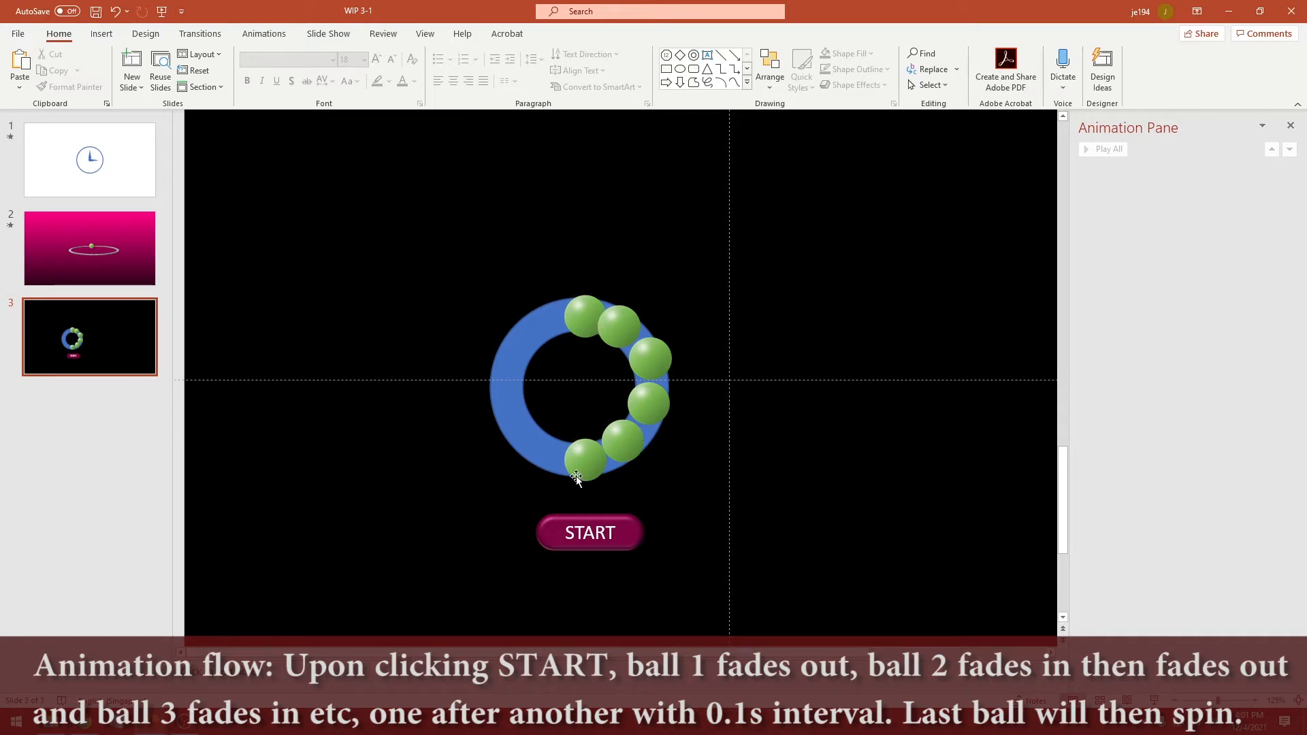
# Go through the six green balls one by one from top to bottom to review the order of the animation
pyautogui.click(583, 314)
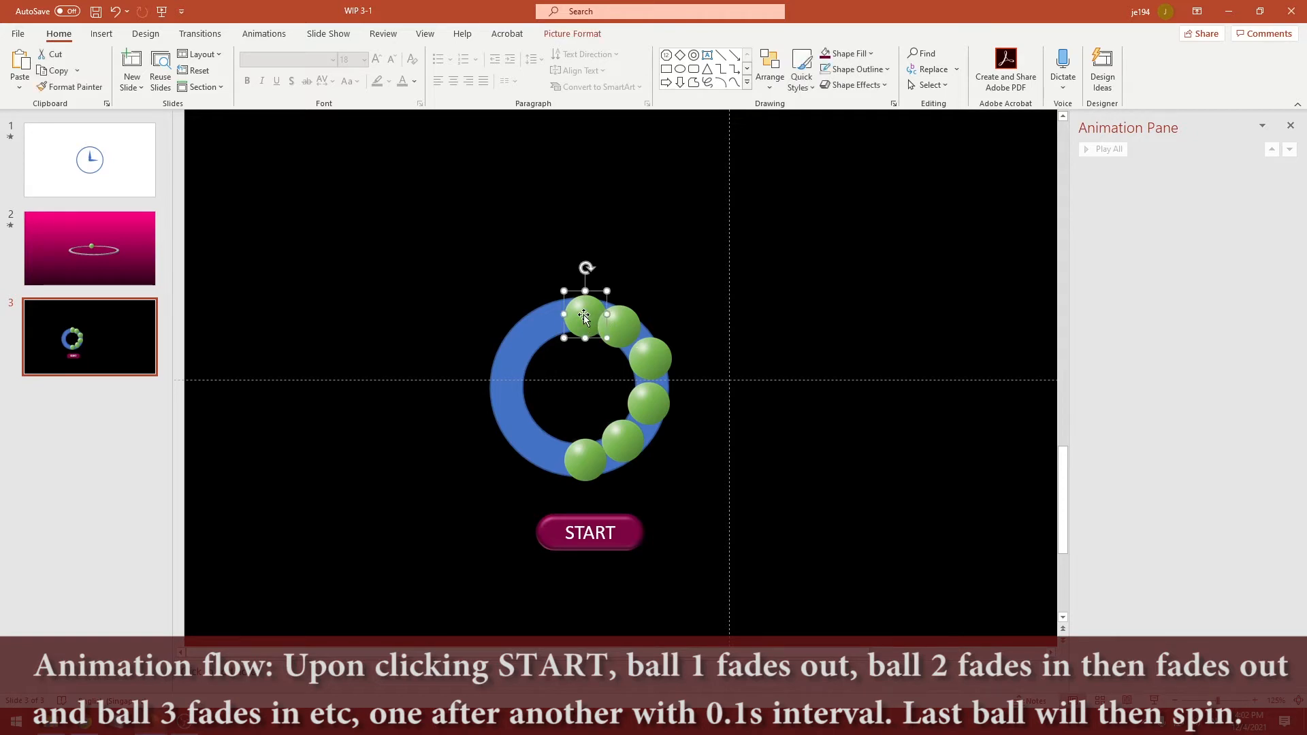
pyautogui.click(622, 326)
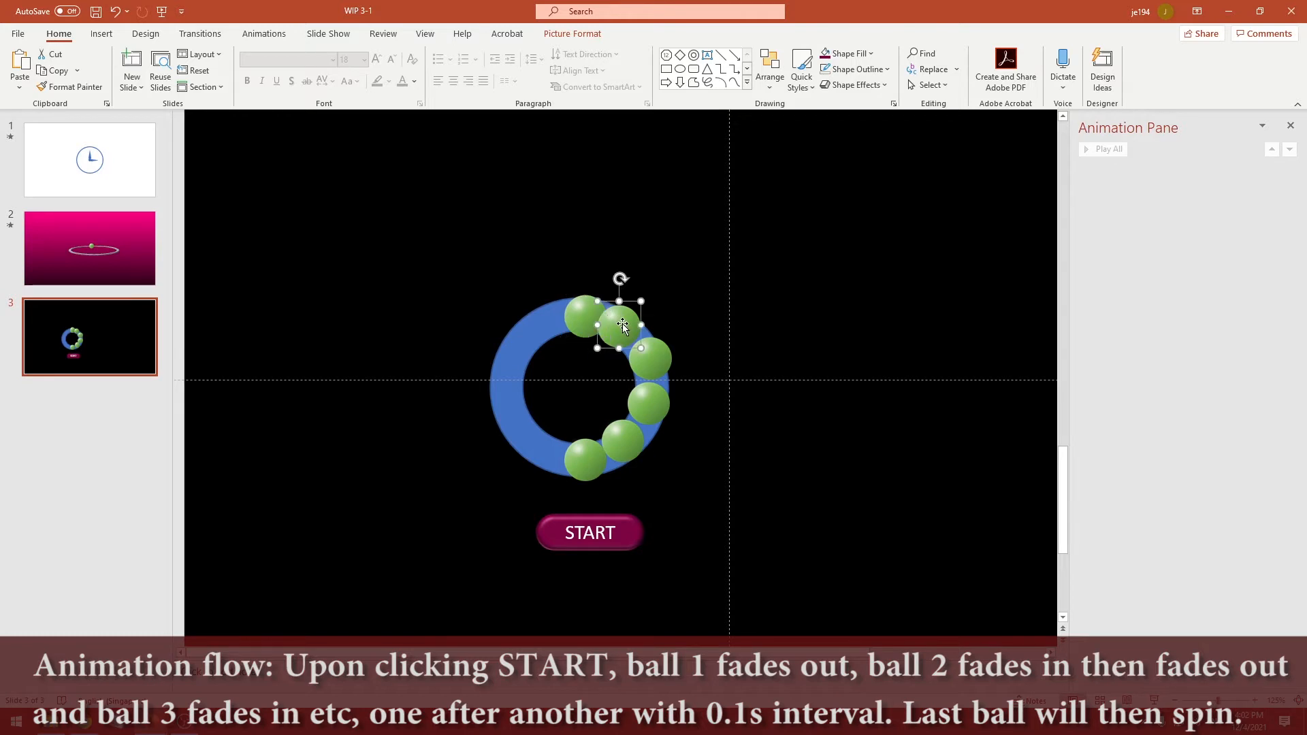
pyautogui.click(650, 357)
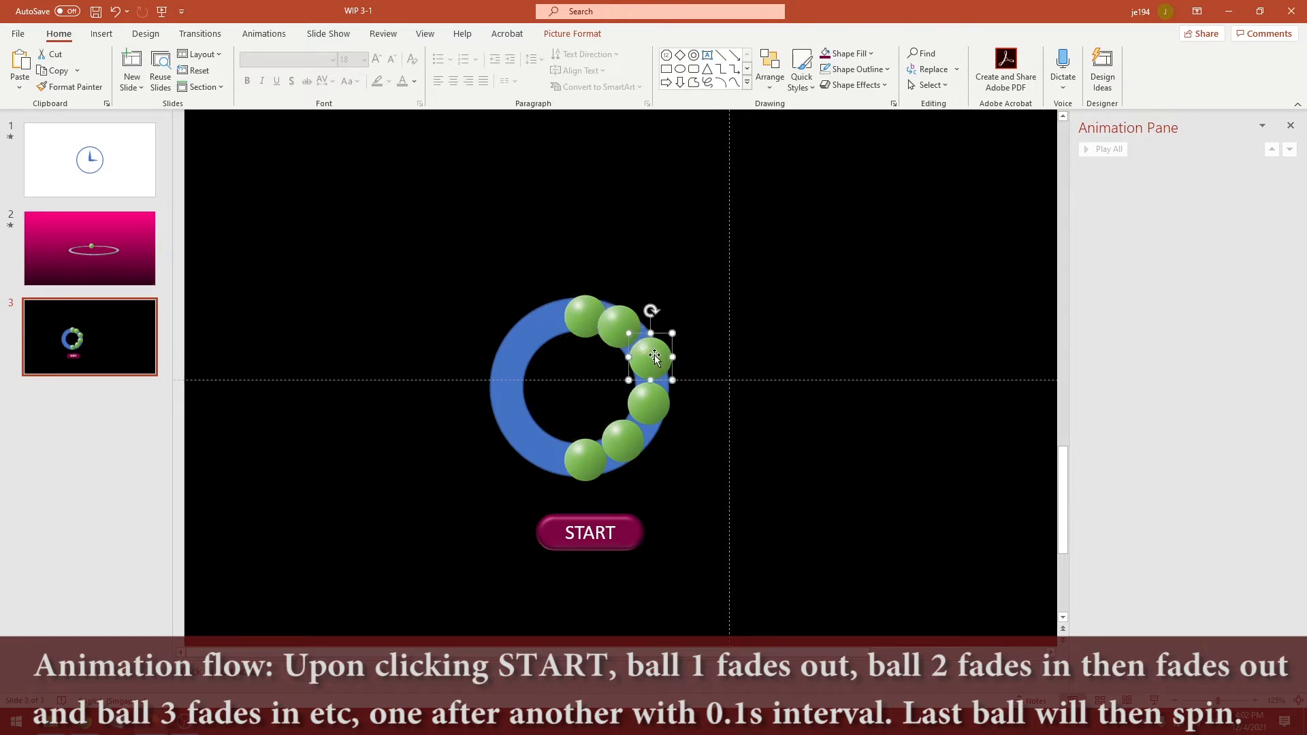
pyautogui.click(652, 402)
pyautogui.click(621, 439)
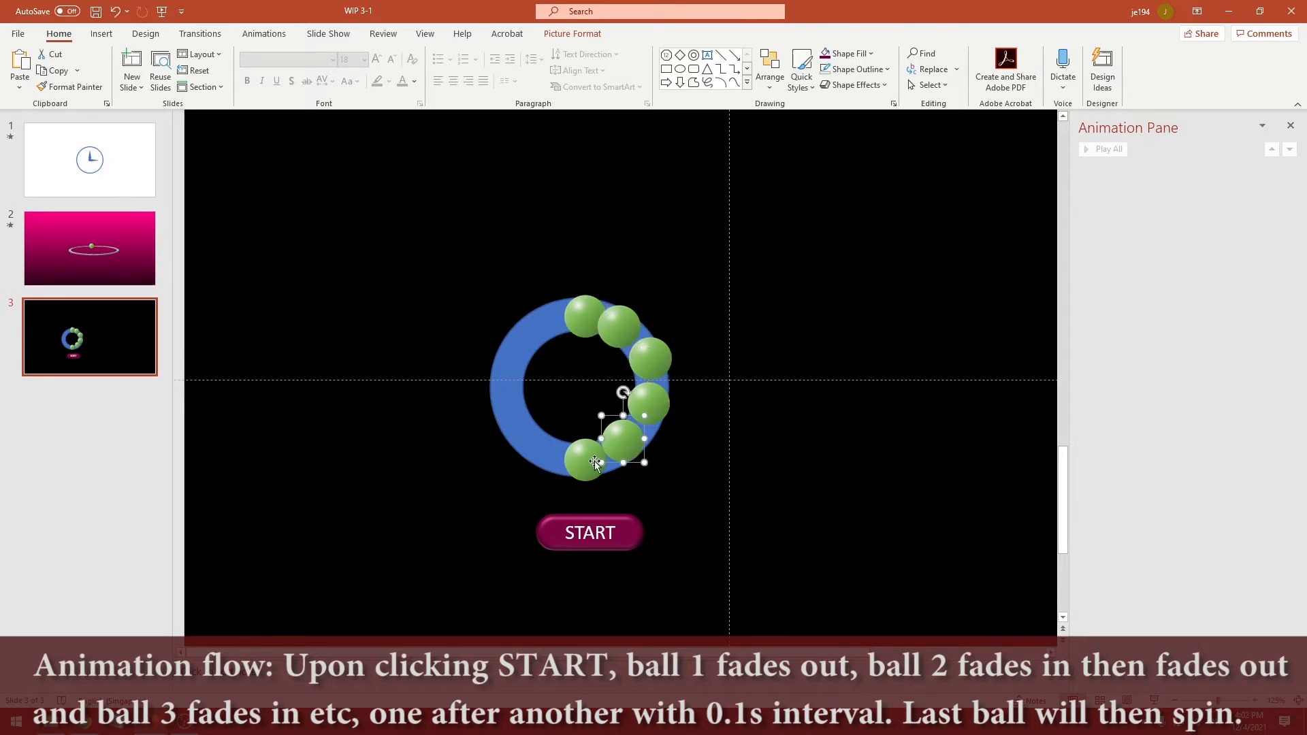
pyautogui.click(587, 468)
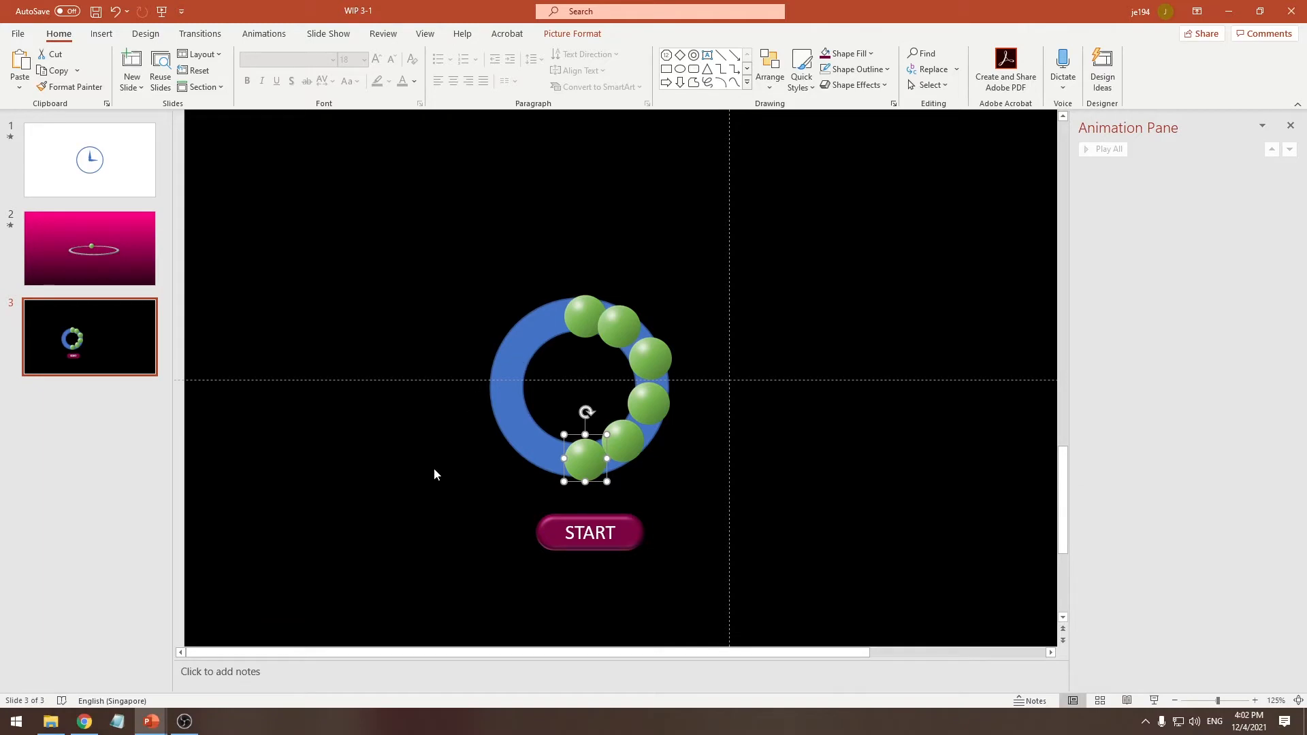
pyautogui.click(434, 471)
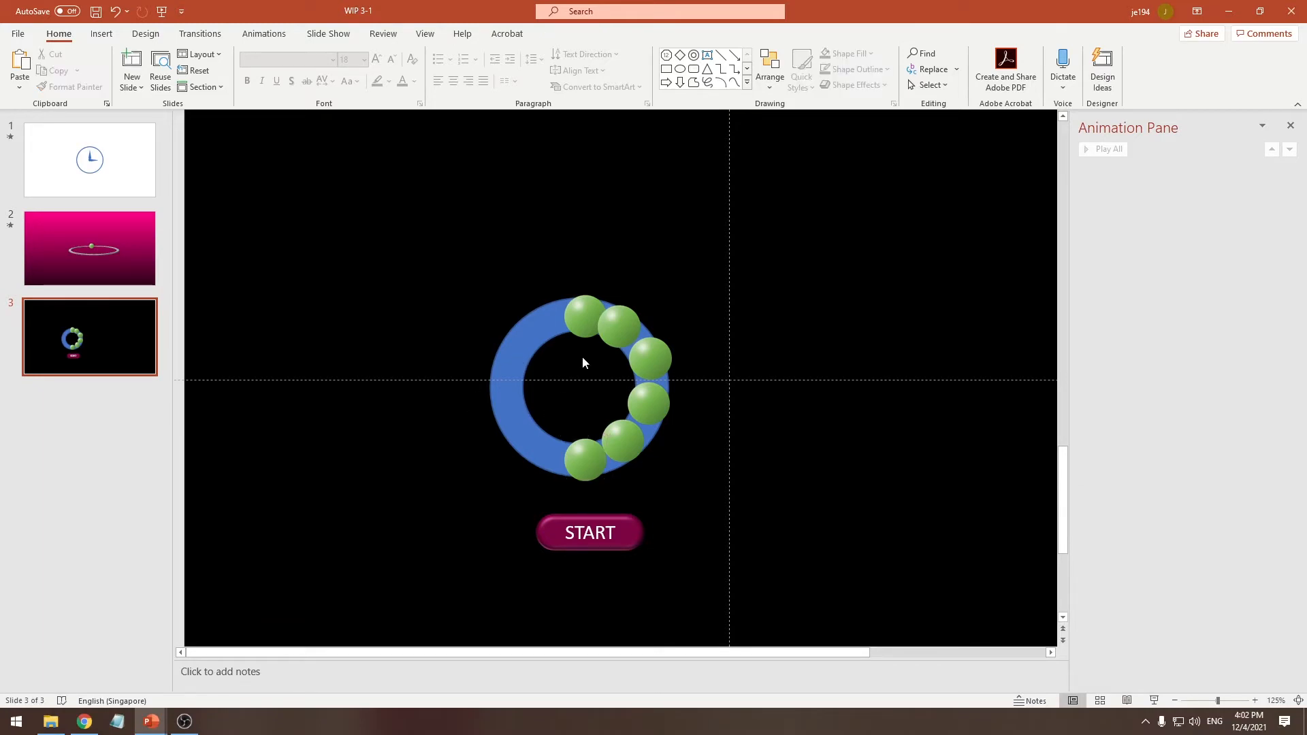
# Apply the Fade exit animation to the first green ball at the top of the donut
pyautogui.click(590, 318)
pyautogui.click(265, 34)
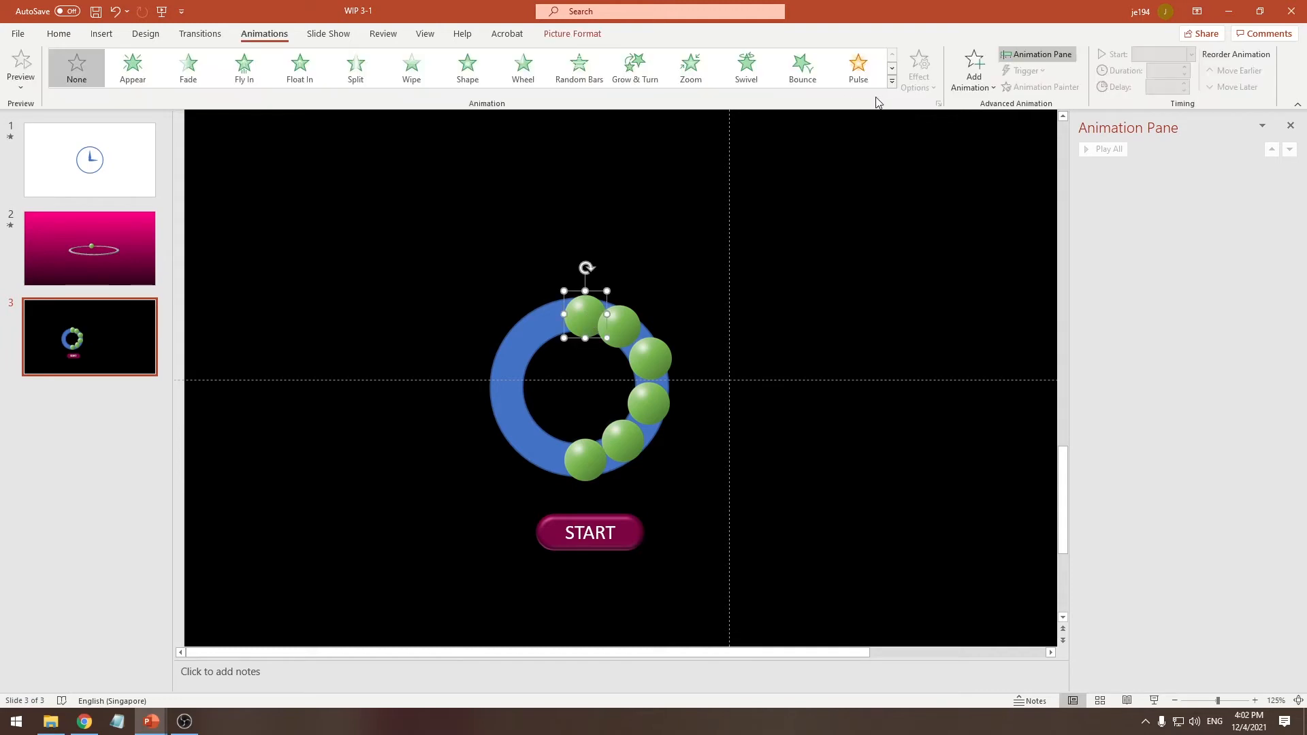
pyautogui.click(891, 86)
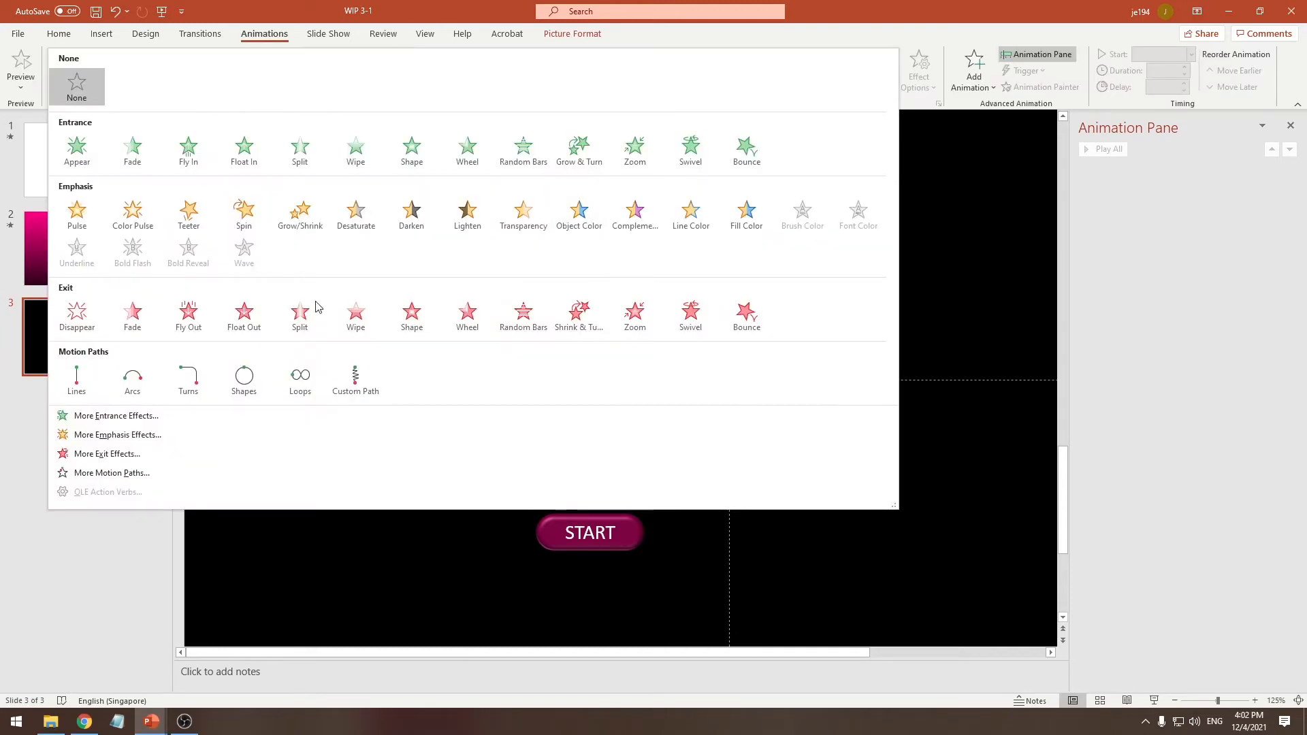
pyautogui.click(126, 333)
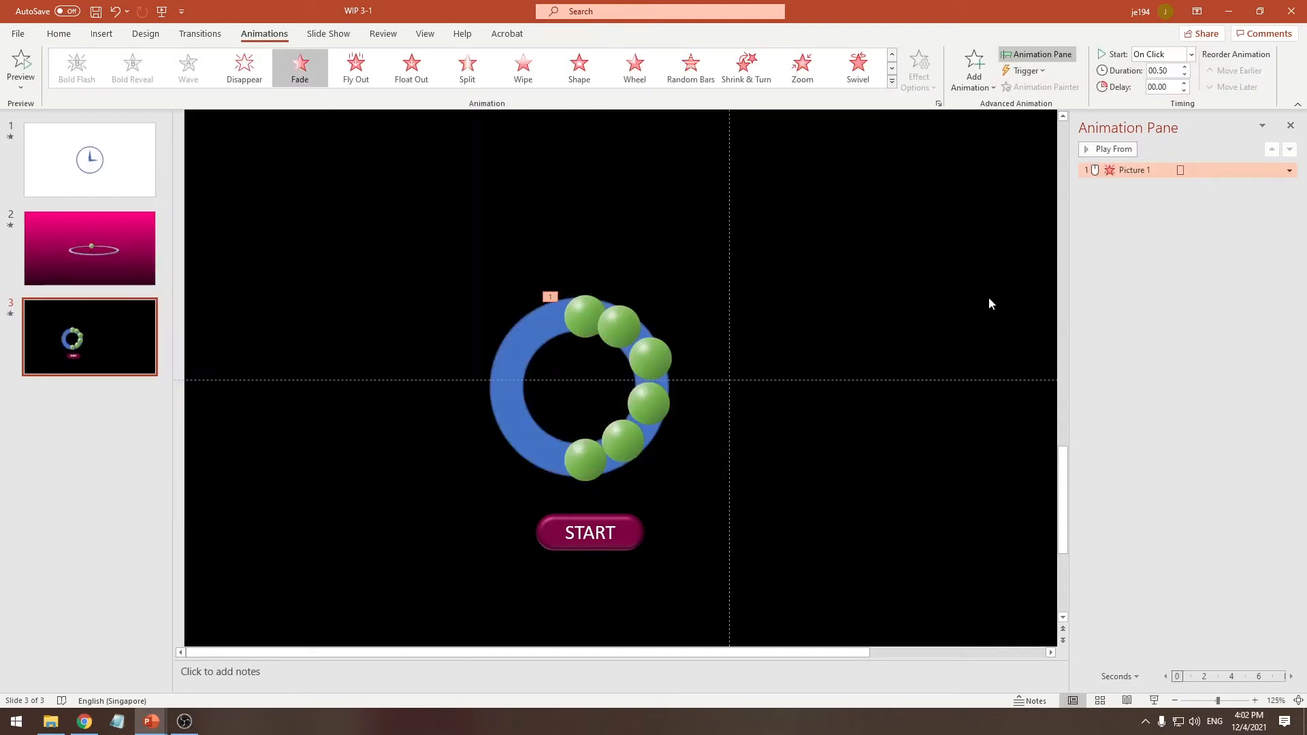
pyautogui.click(1289, 170)
pyautogui.click(1119, 249)
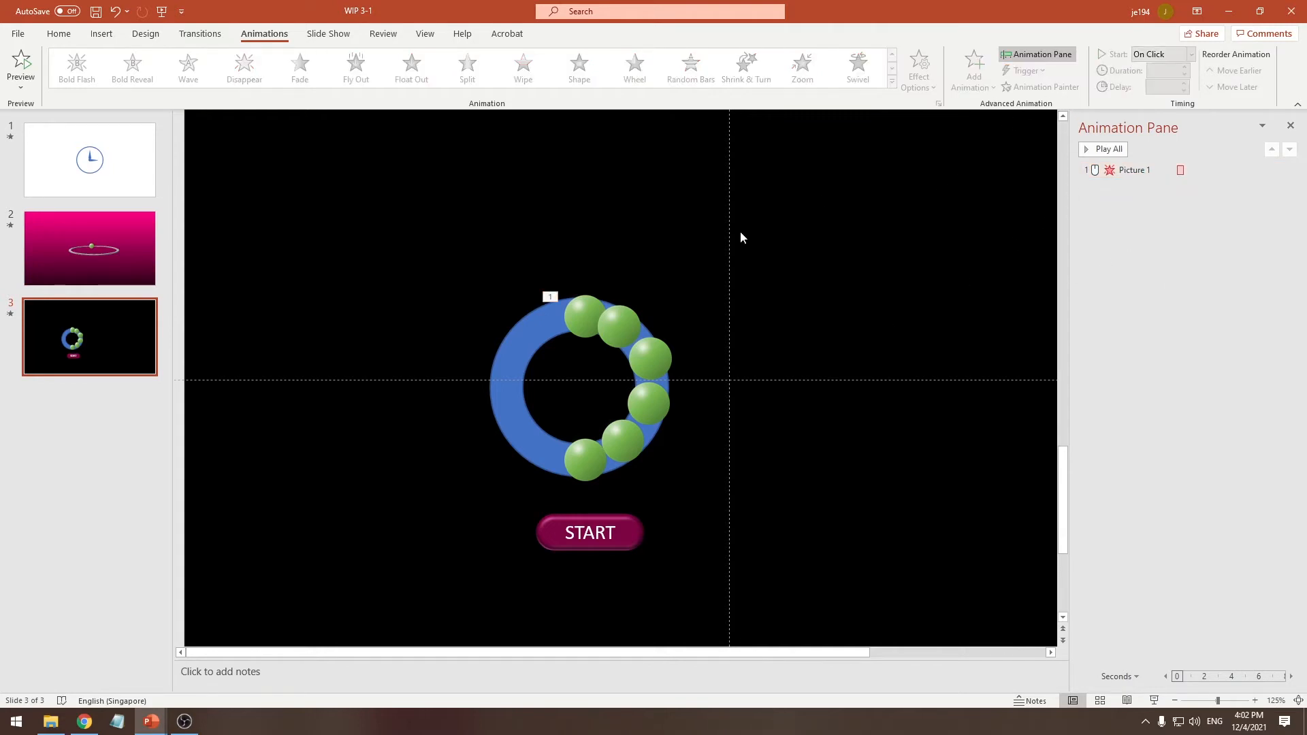
# Show the Selection pane and rename the top green ball as 1
pyautogui.click(599, 317)
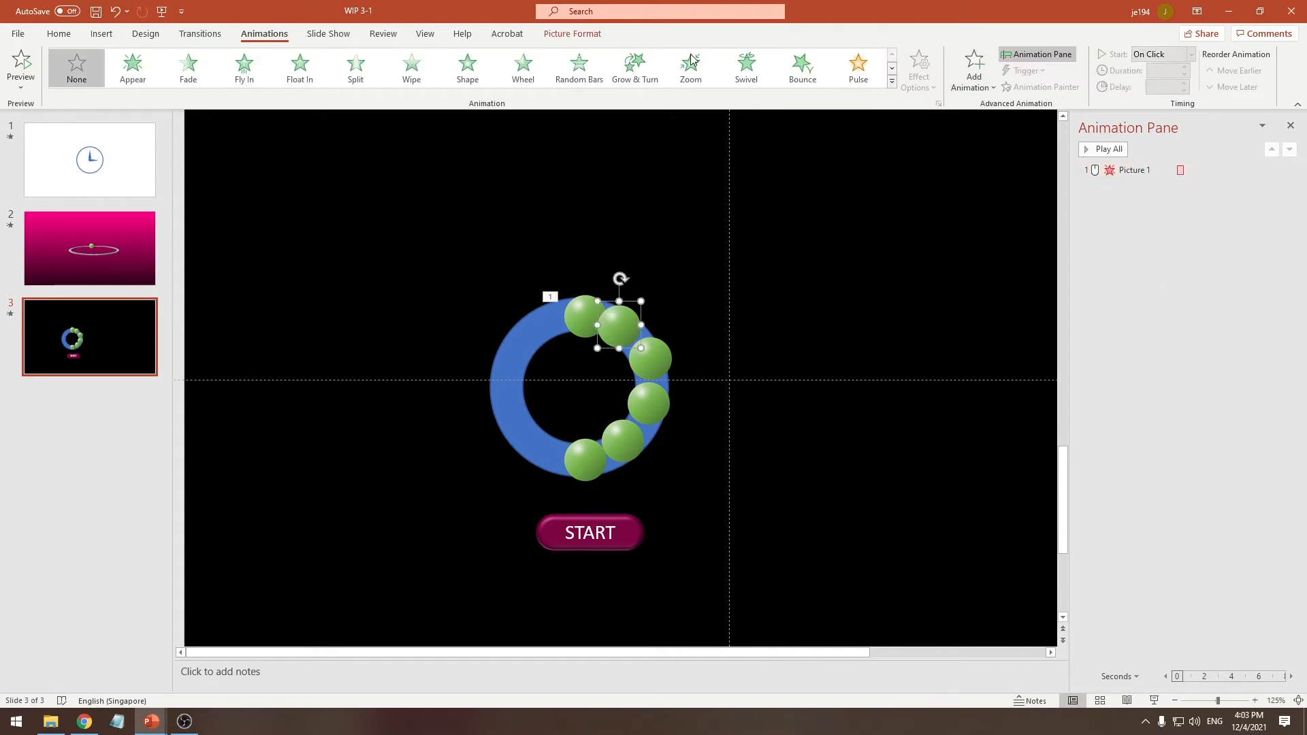
pyautogui.click(568, 37)
pyautogui.click(1063, 68)
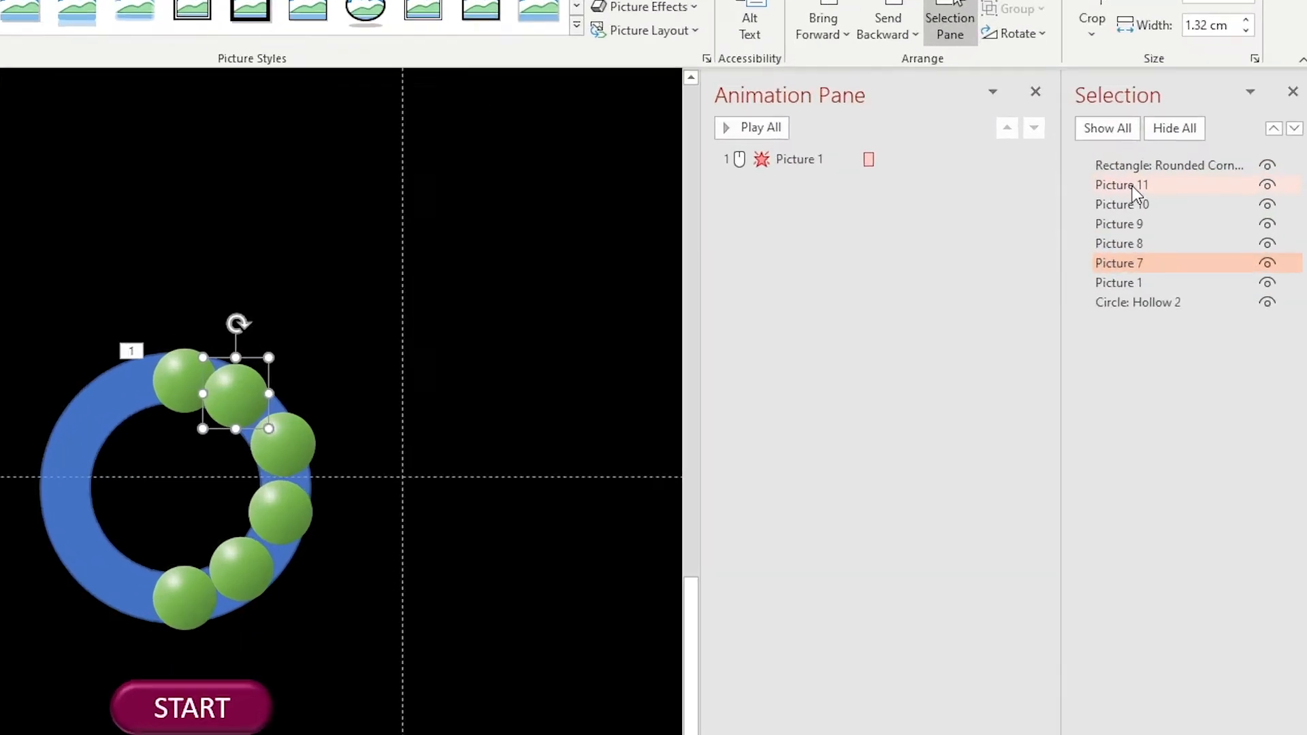
pyautogui.click(1183, 187)
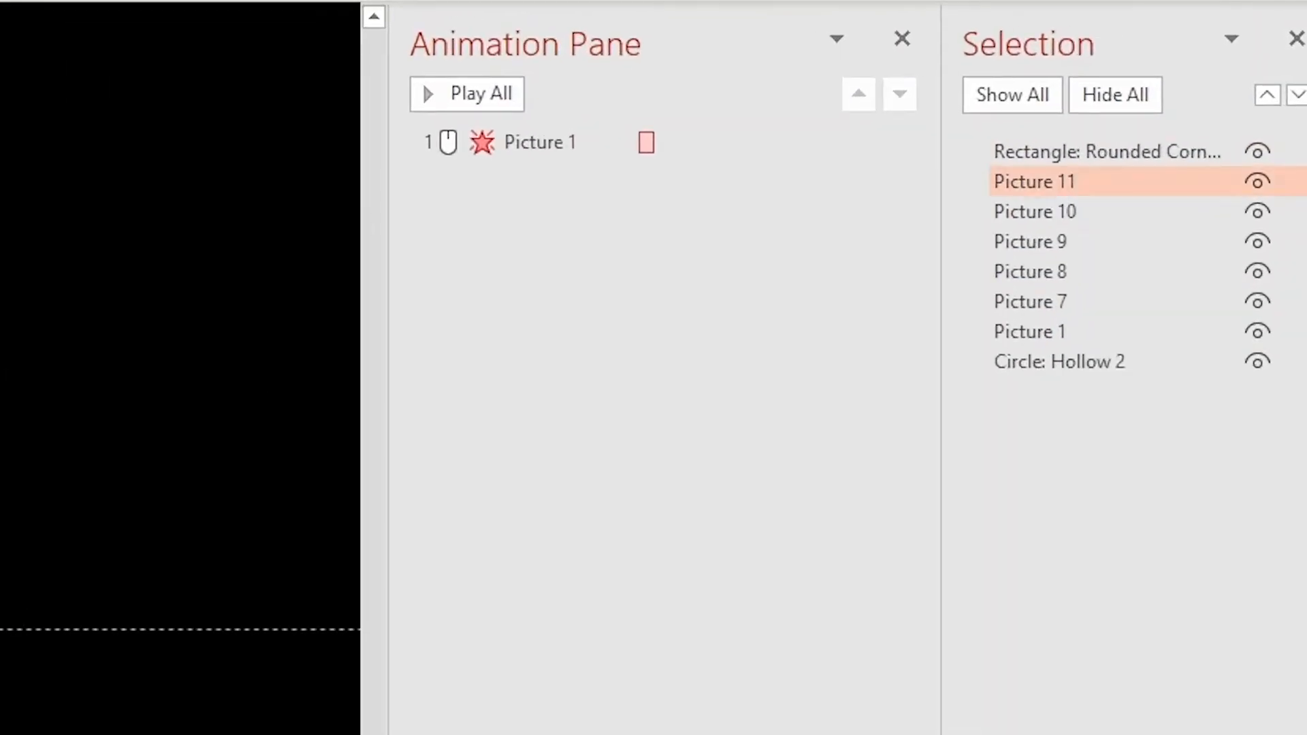
pyautogui.click(558, 318)
pyautogui.click(1068, 334)
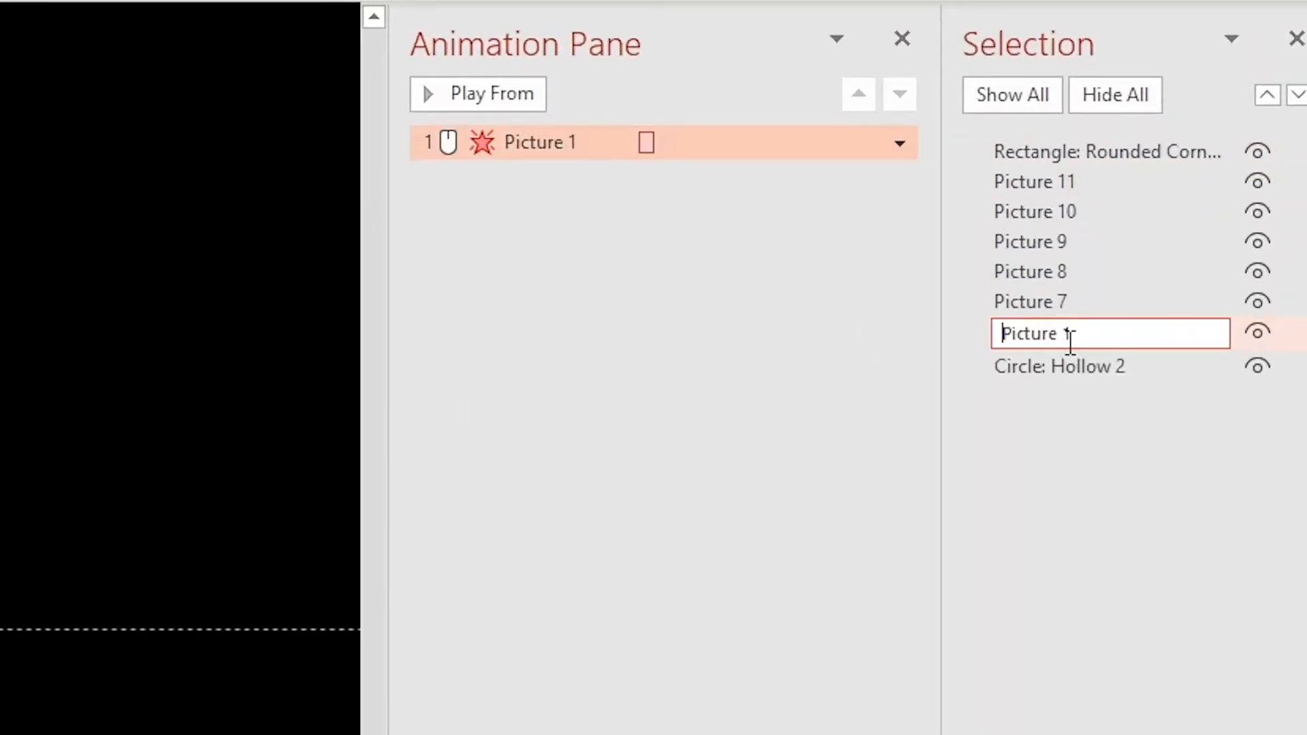
pyautogui.hotkey('ctrl', 'a')
pyautogui.write('1')
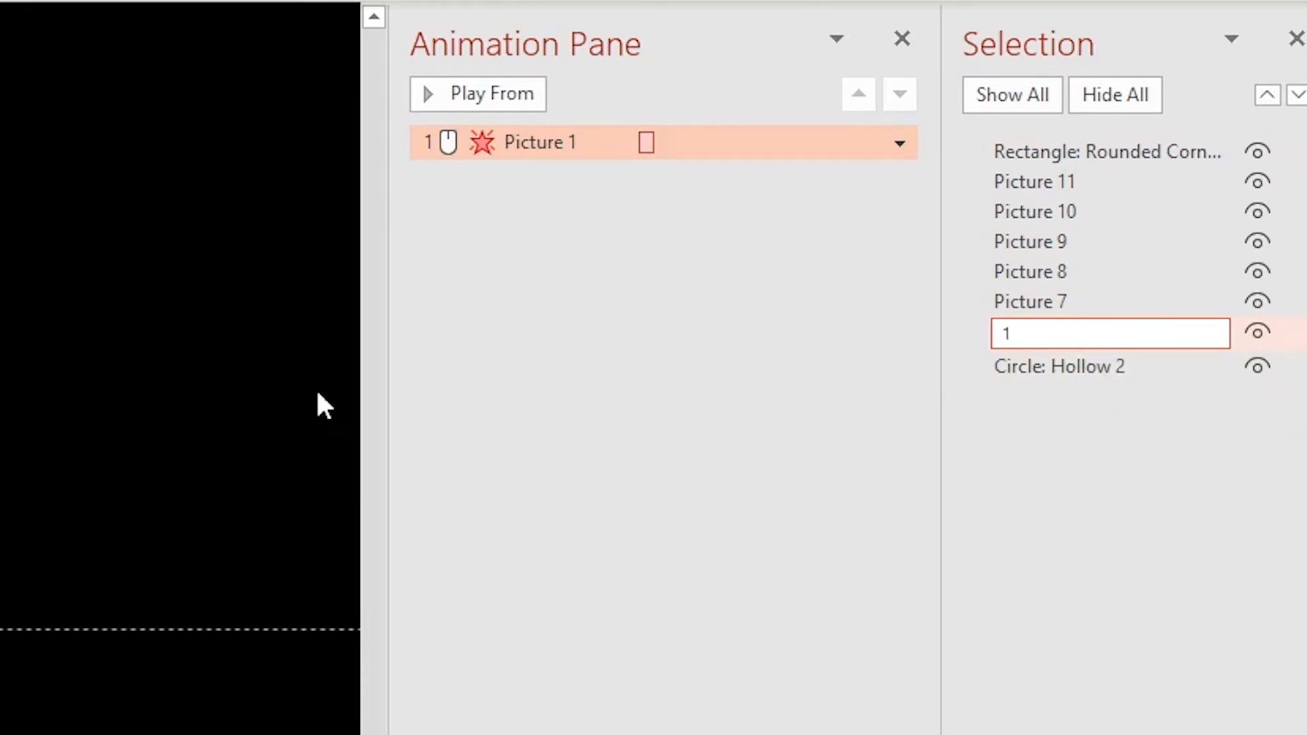
# Rename the other five green balls 2 to 6 in order along the donut
pyautogui.press('Return')
pyautogui.press('Up')
pyautogui.click(1100, 302)
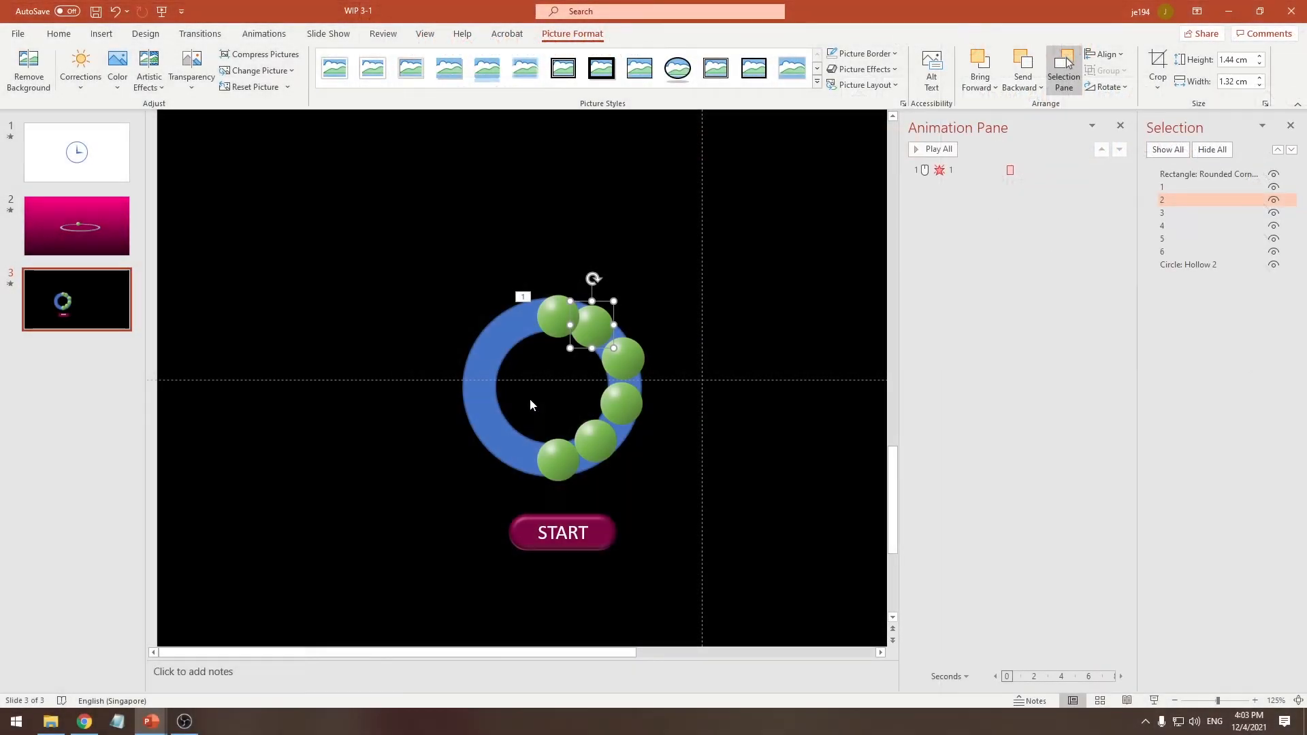
# Set the Fade exit animation of ball 1 to start With Previous
pyautogui.click(555, 317)
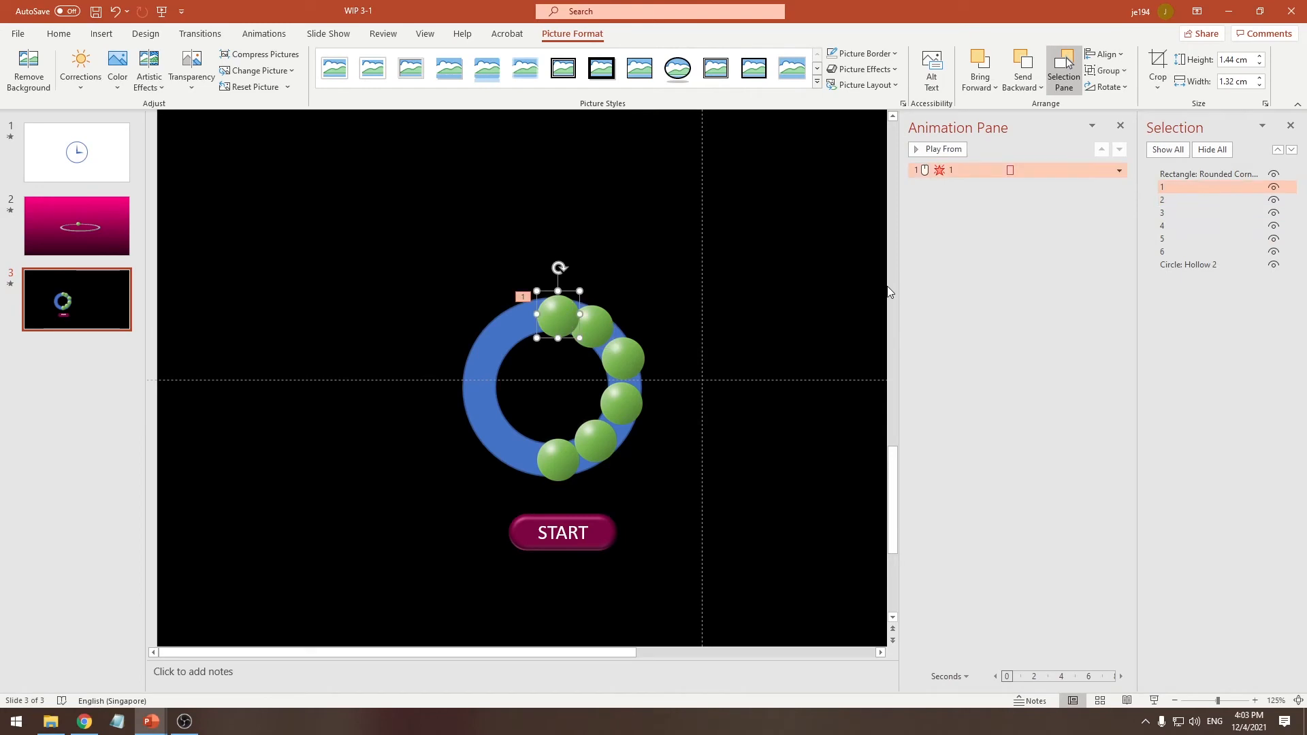
pyautogui.rightClick(963, 175)
pyautogui.click(1019, 204)
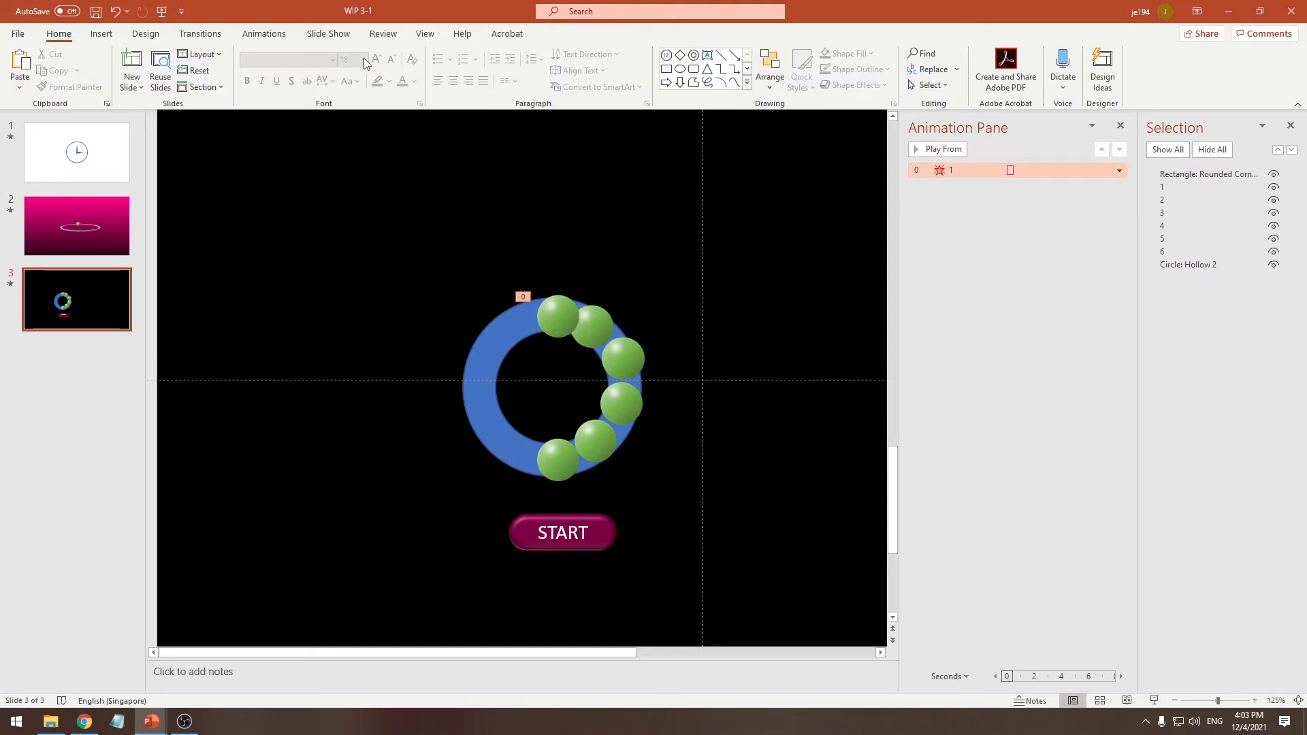
pyautogui.click(264, 33)
pyautogui.click(1025, 70)
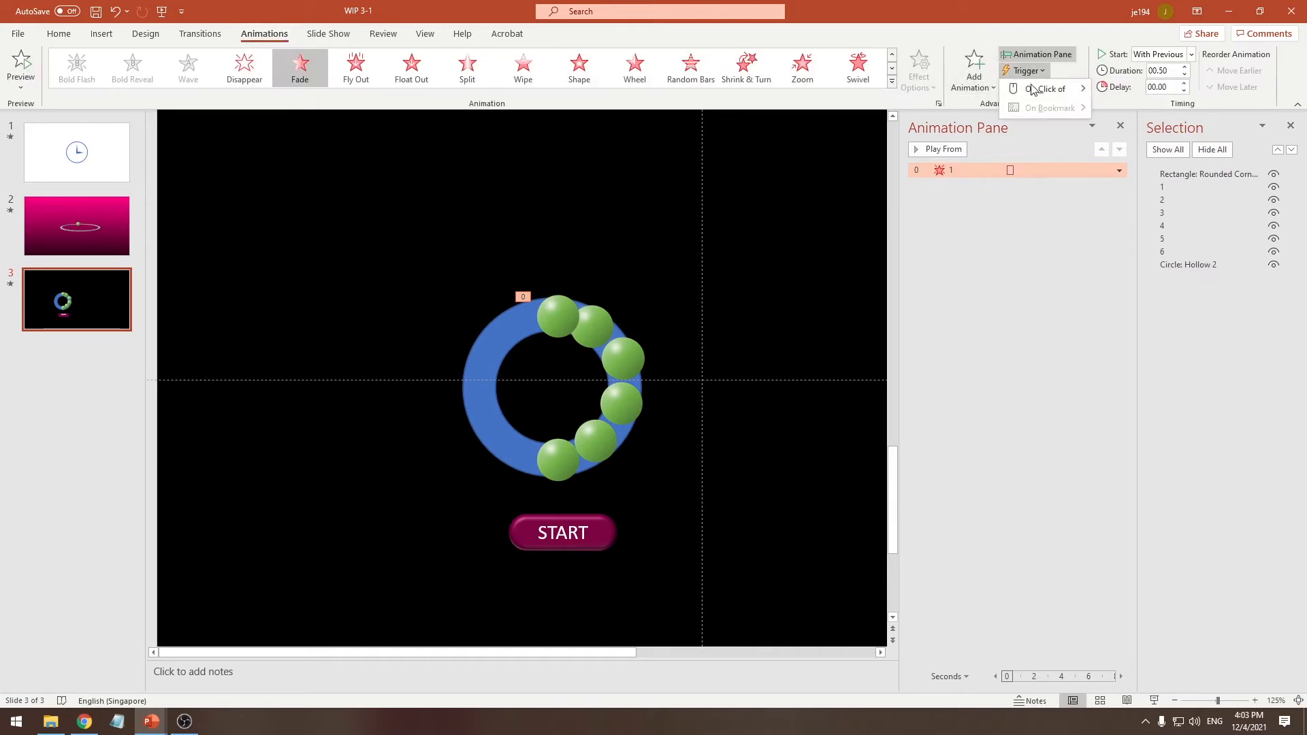
pyautogui.moveTo(1045, 89)
pyautogui.click(1044, 261)
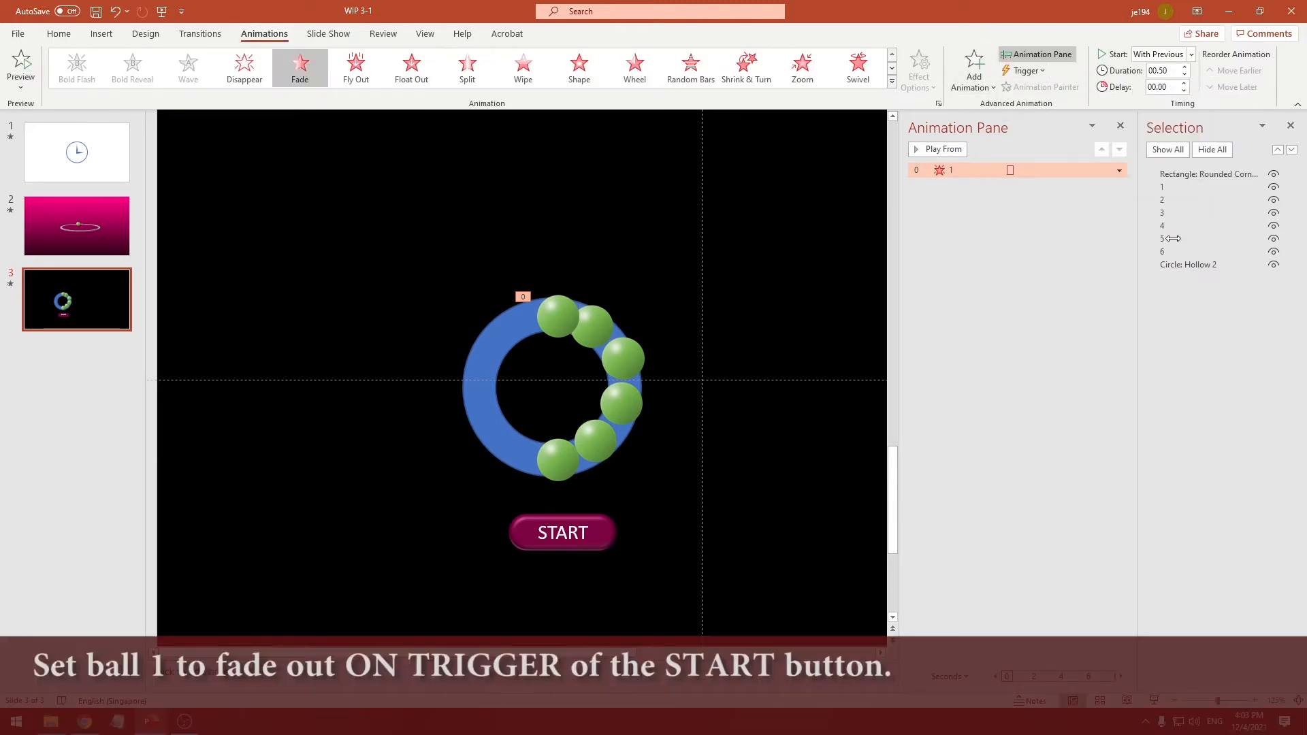
# Rename the START button's rounded rectangle as btn in the Selection pane
pyautogui.click(1223, 176)
pyautogui.click(1223, 176)
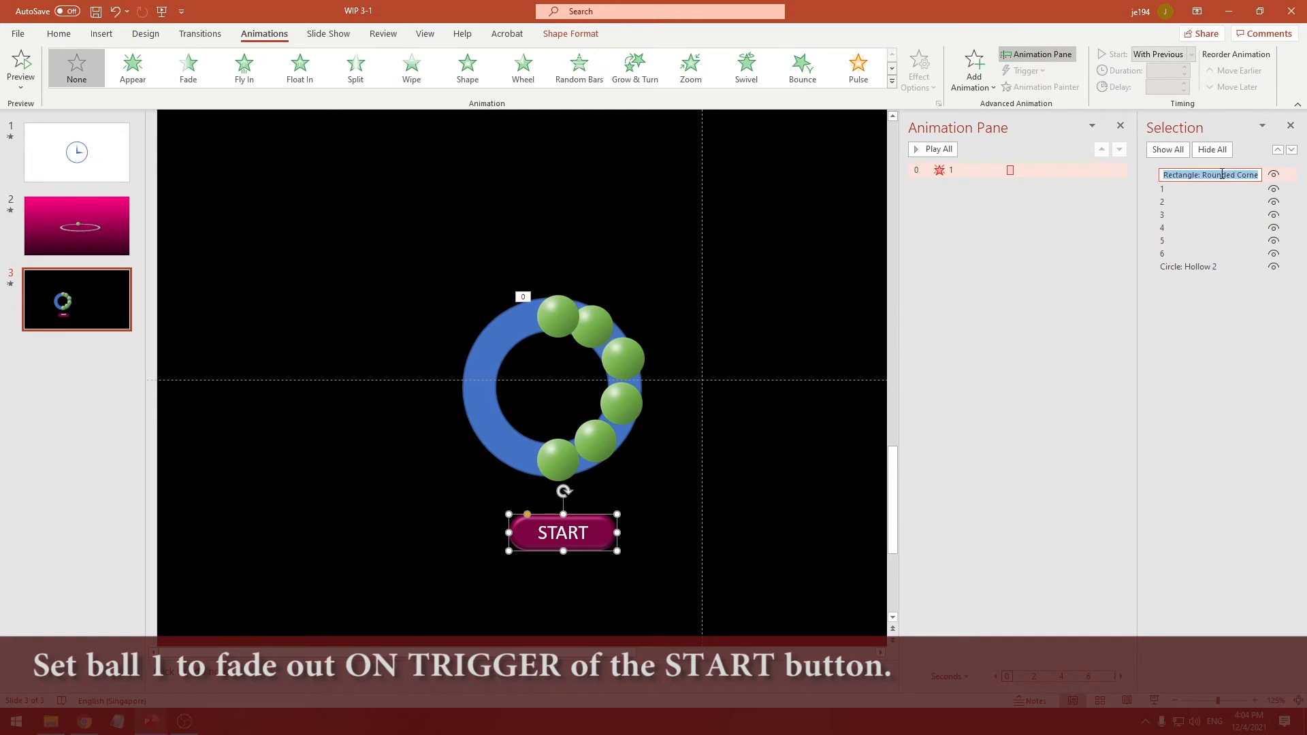
pyautogui.write('btn')
pyautogui.press('Return')
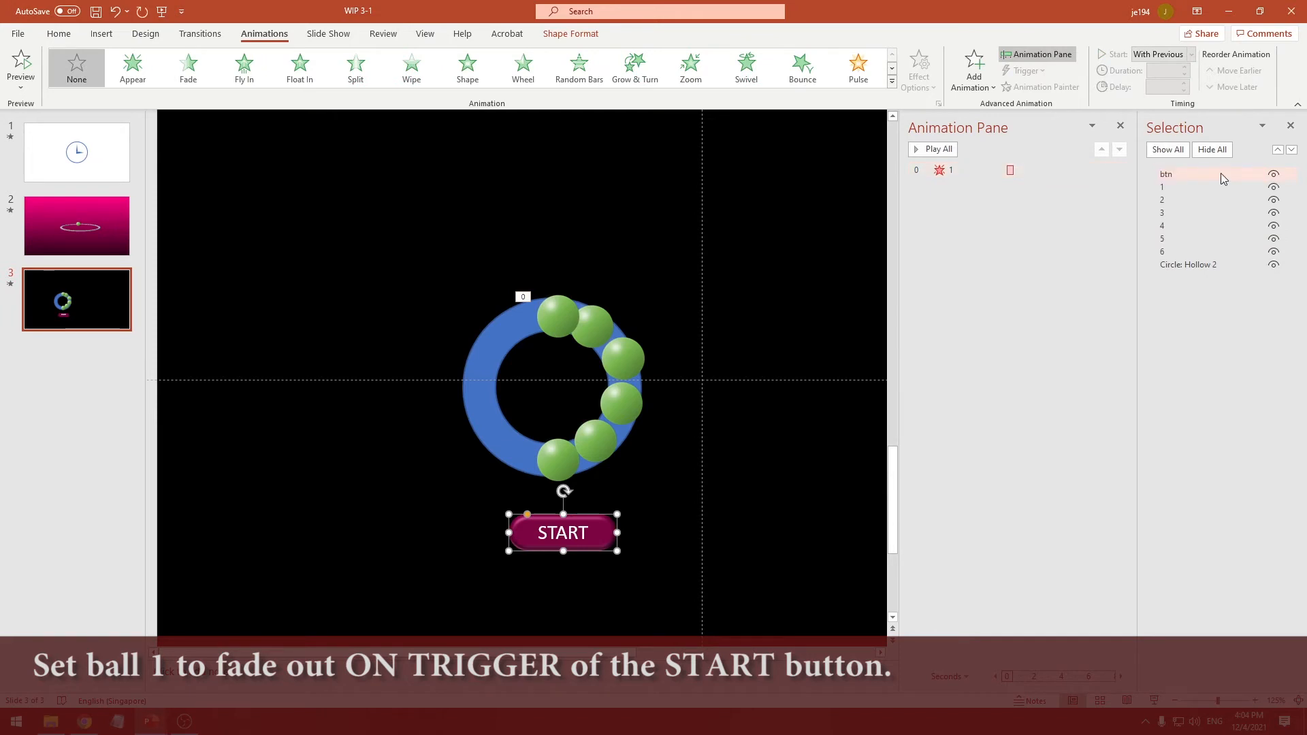
# Trigger the Fade exit animation of ball 1 on click of btn
pyautogui.click(948, 170)
pyautogui.click(1021, 71)
pyautogui.moveTo(1040, 96)
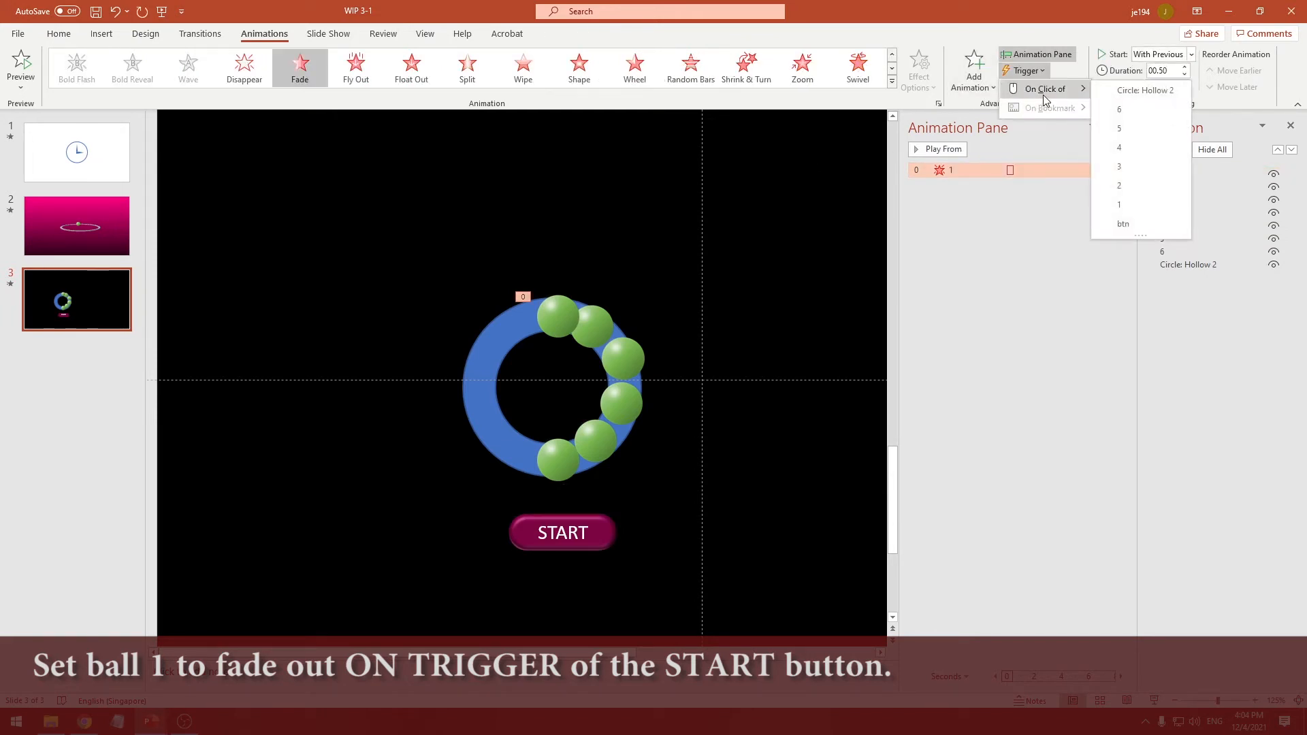
pyautogui.click(1123, 224)
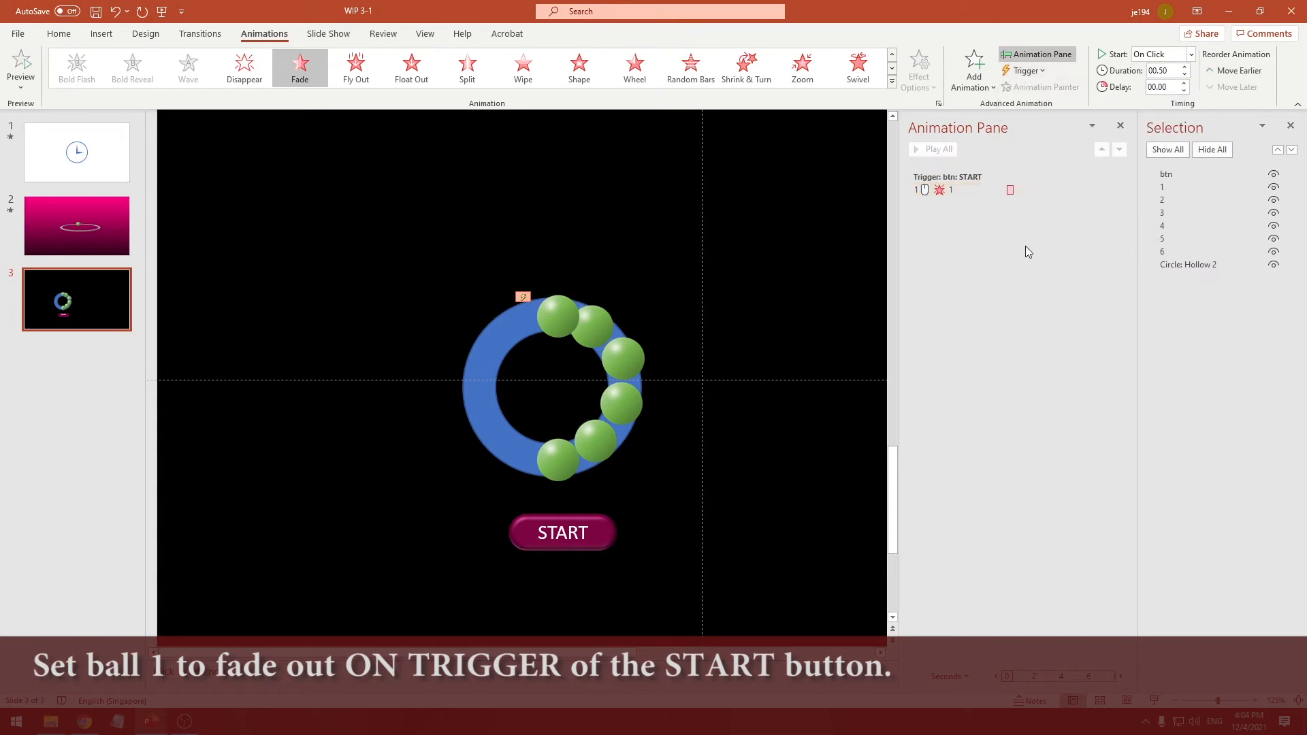
pyautogui.rightClick(966, 190)
pyautogui.click(957, 255)
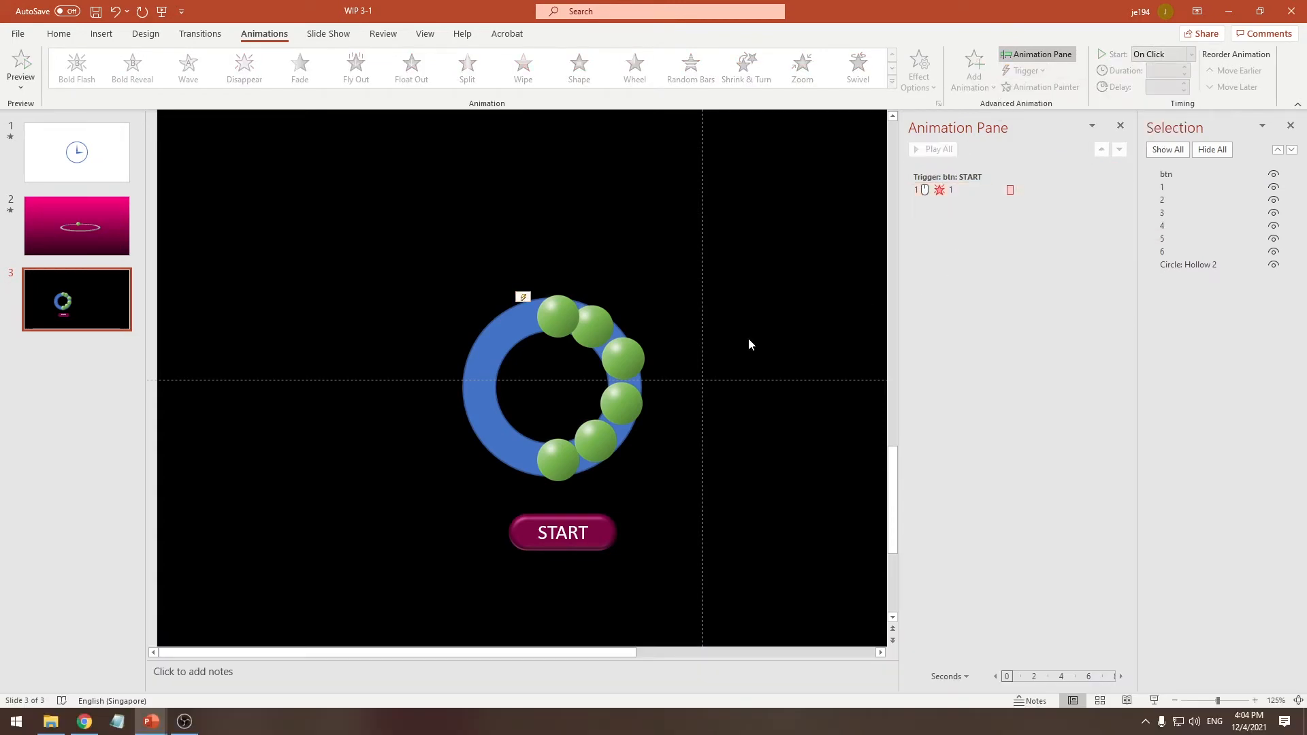
# Set the delay of ball 1's Fade exit animation to 0.5 seconds
pyautogui.click(1119, 189)
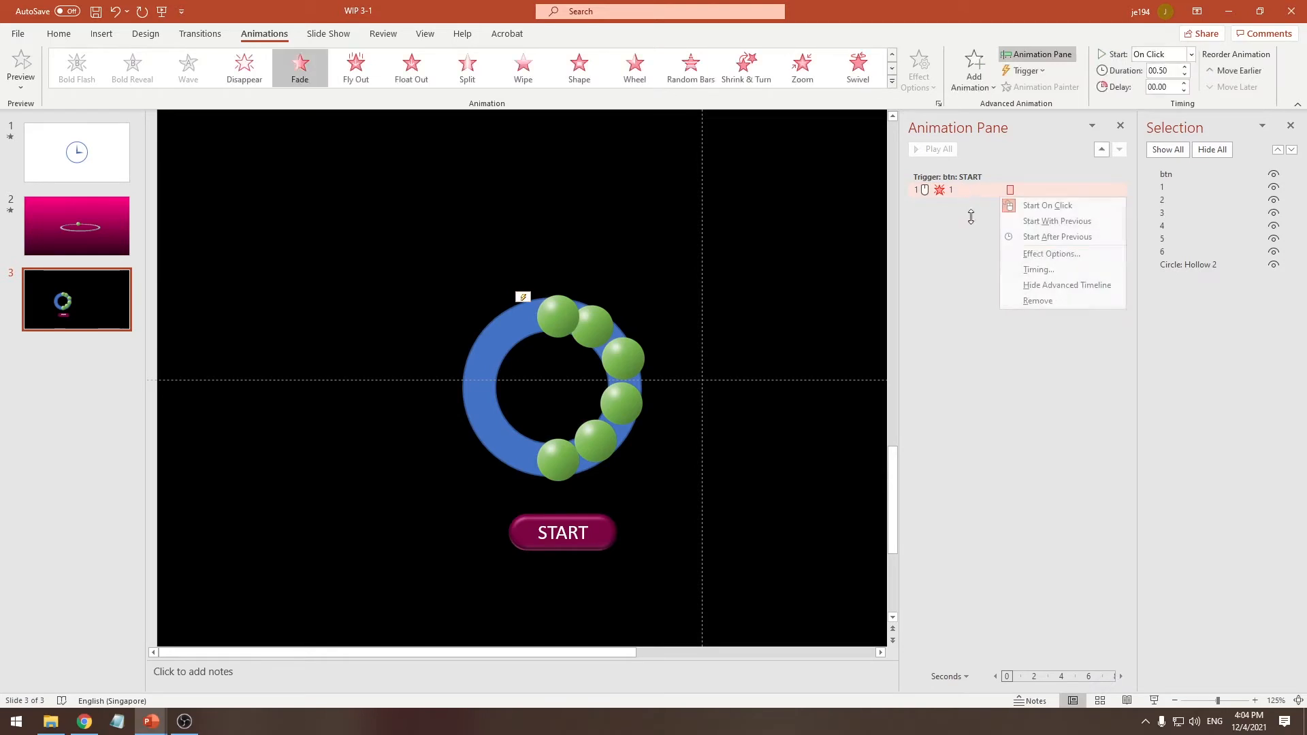
pyautogui.click(1035, 269)
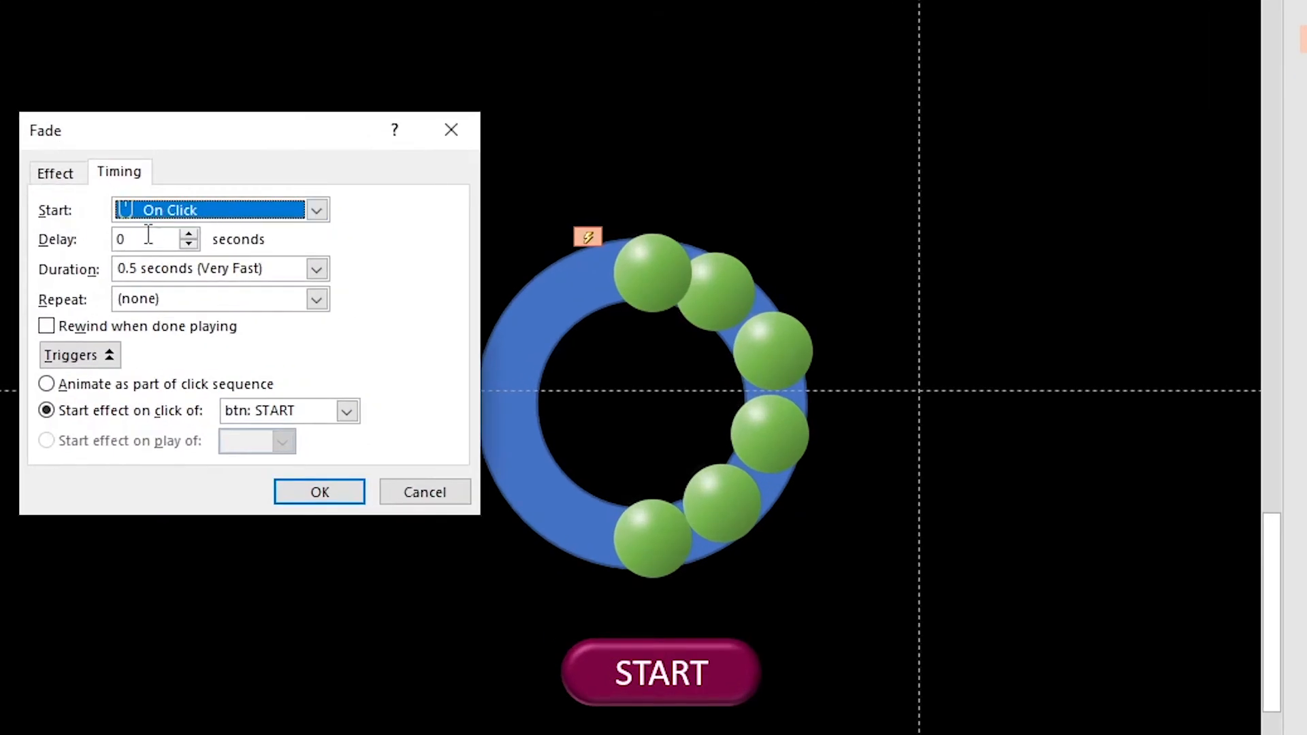
pyautogui.press('Tab')
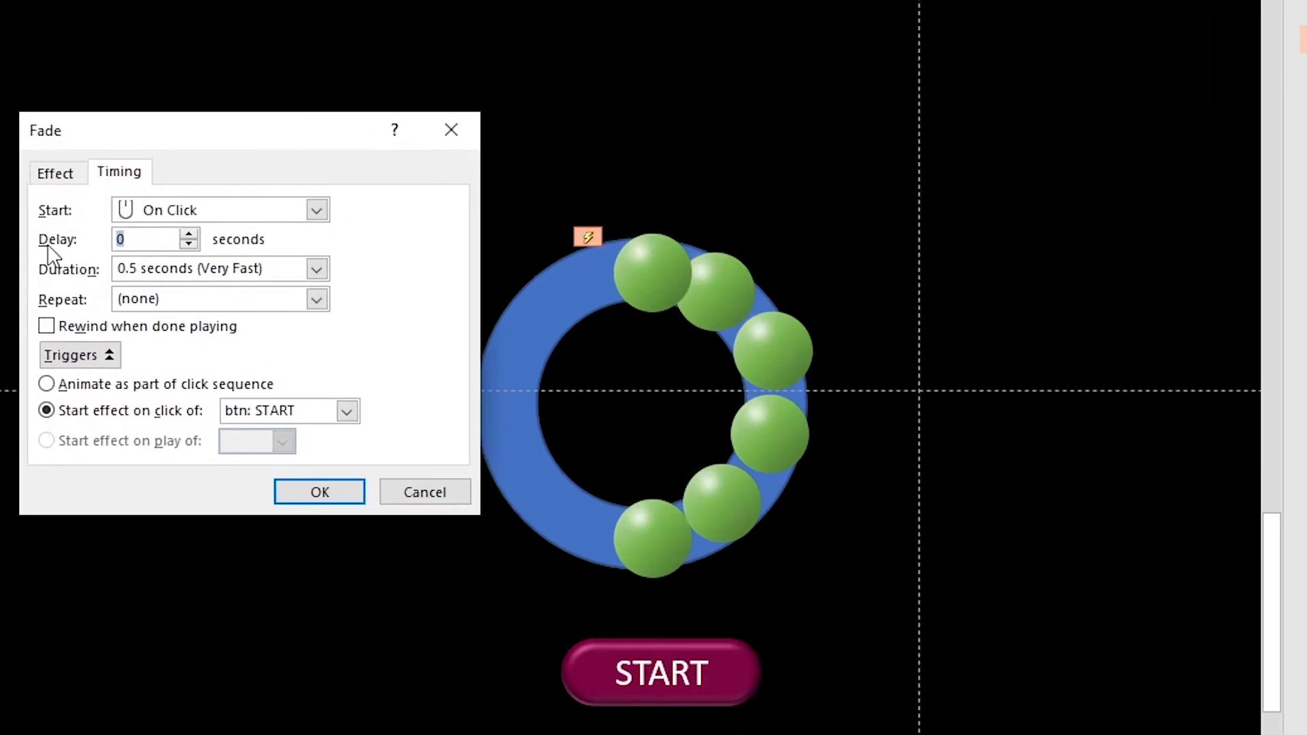
pyautogui.write('.5')
pyautogui.press('Return')
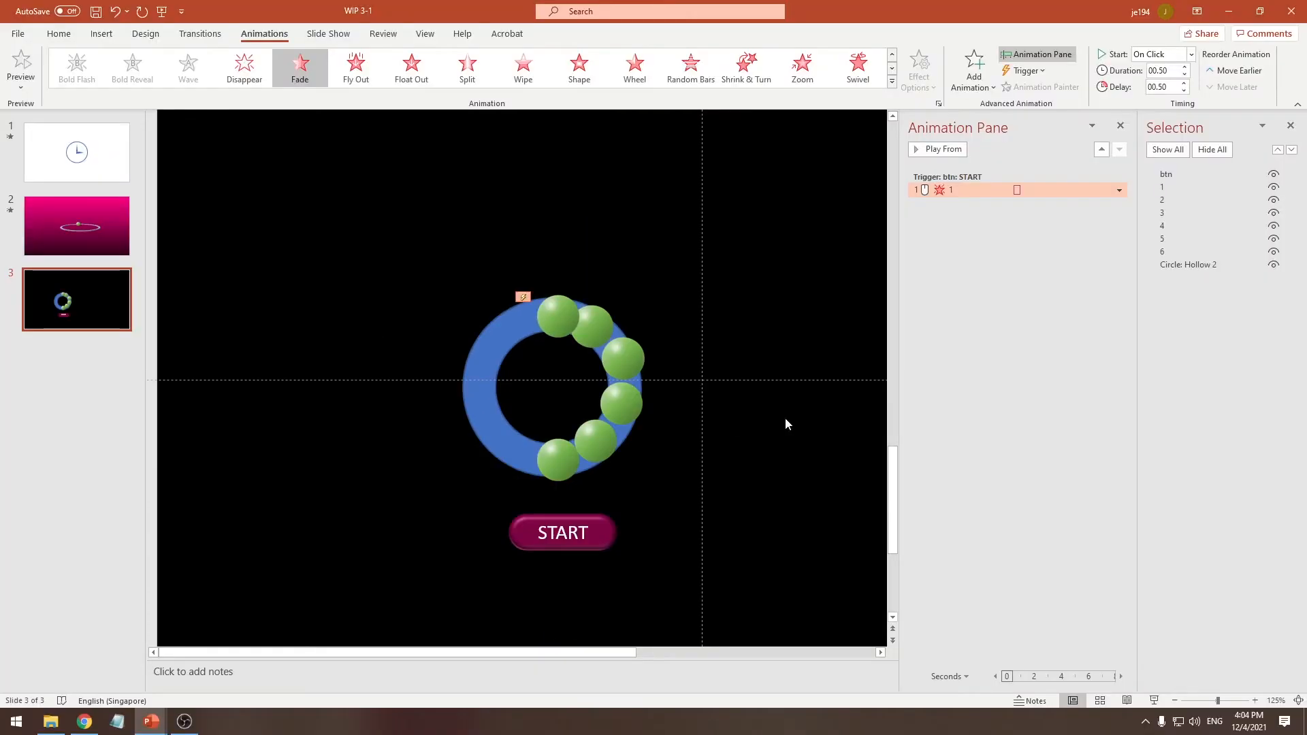
pyautogui.click(953, 408)
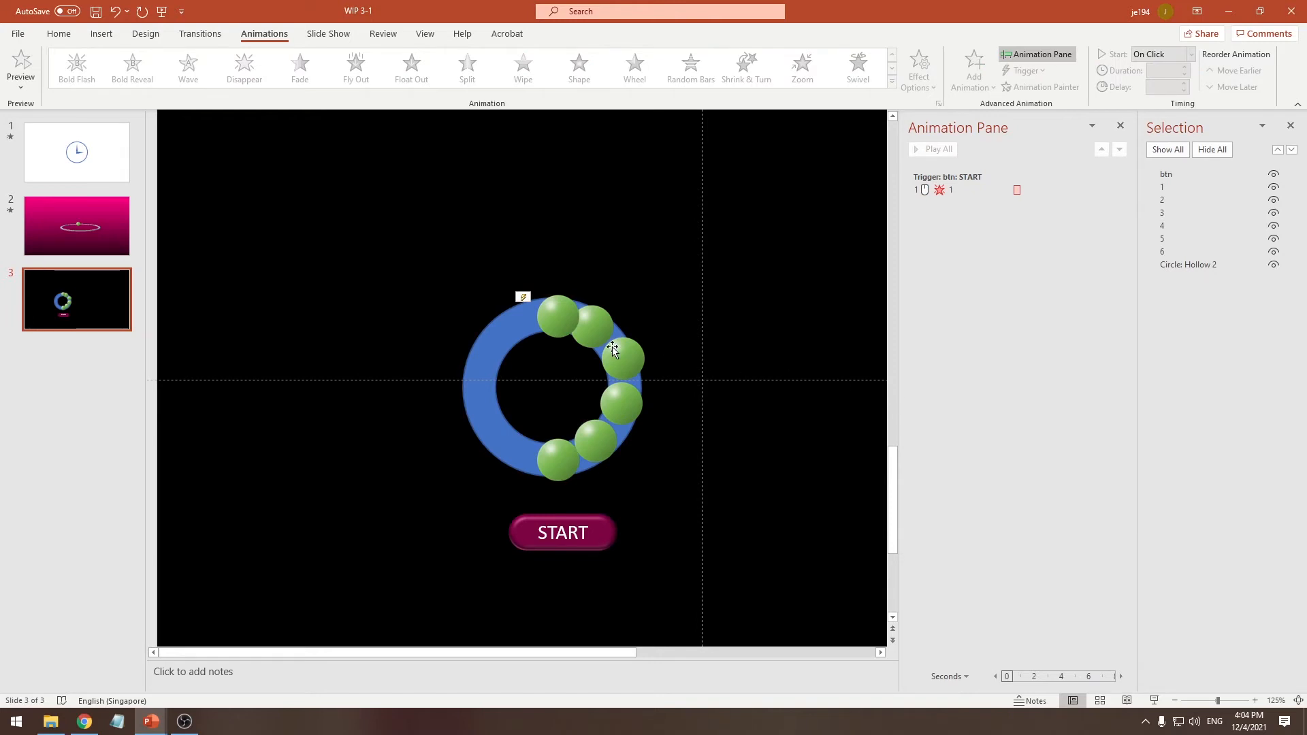
# Apply the Fade entrance animation to ball 2 and place it below ball 1's exit in the btn trigger group
pyautogui.click(556, 327)
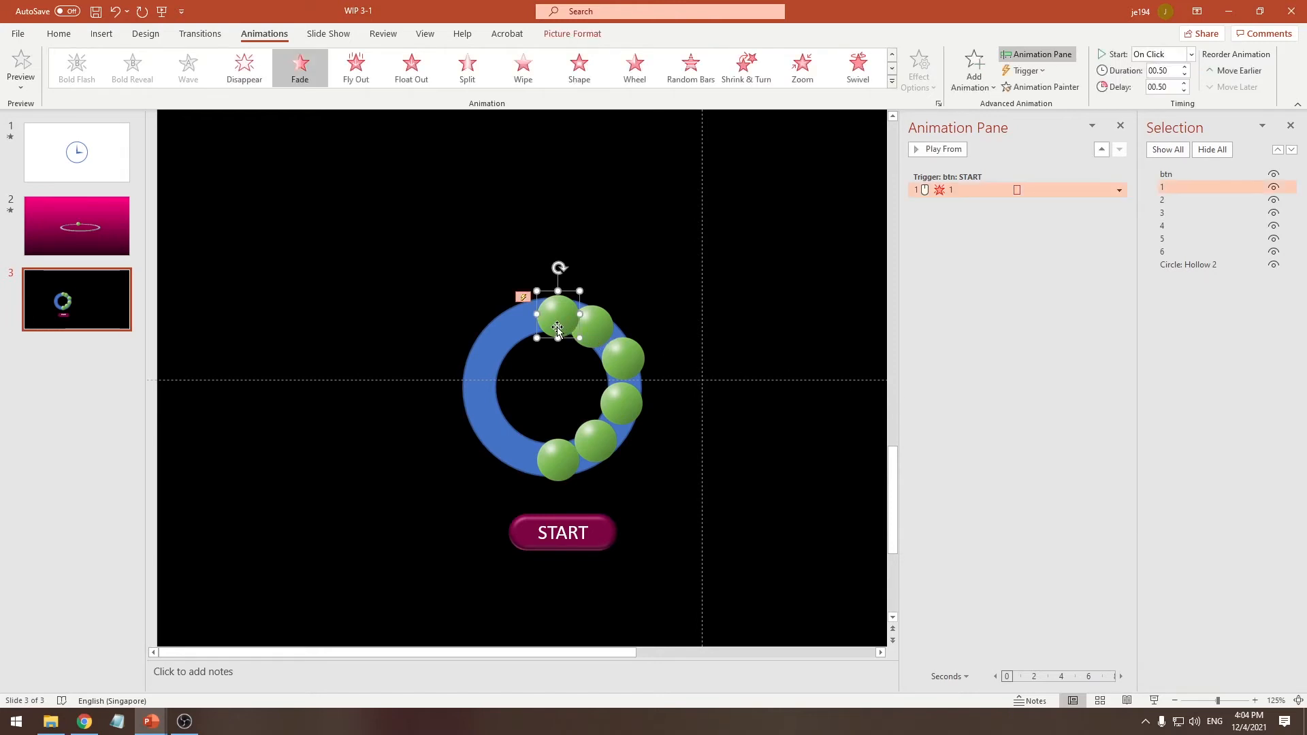
pyautogui.click(594, 325)
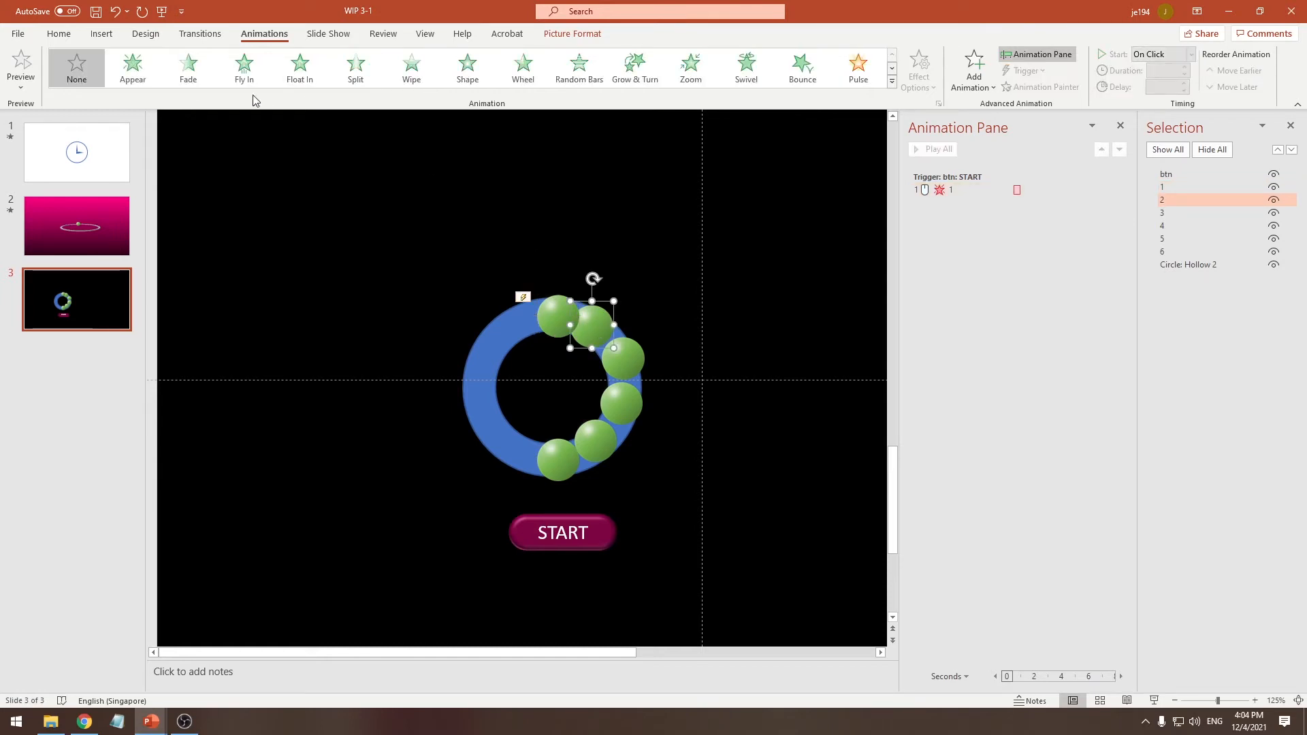
pyautogui.click(194, 79)
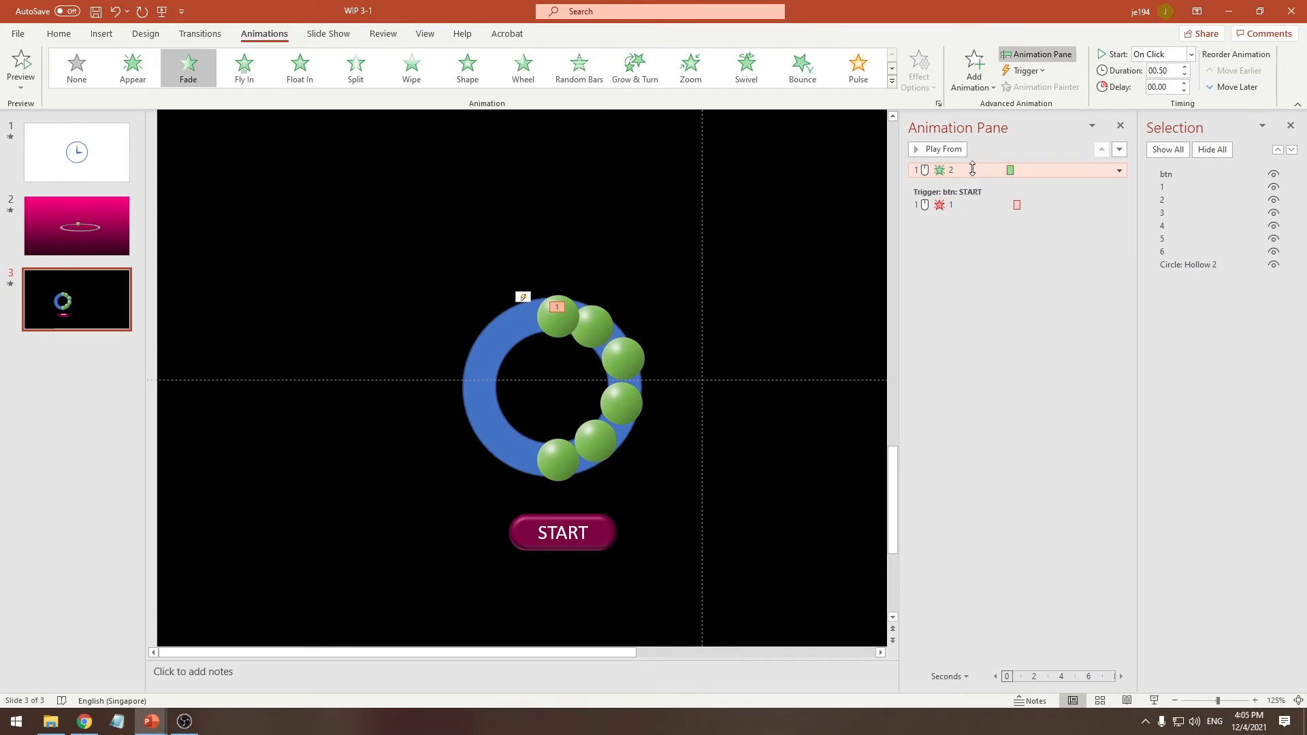
pyautogui.moveTo(972, 169); pyautogui.dragTo(967, 223)
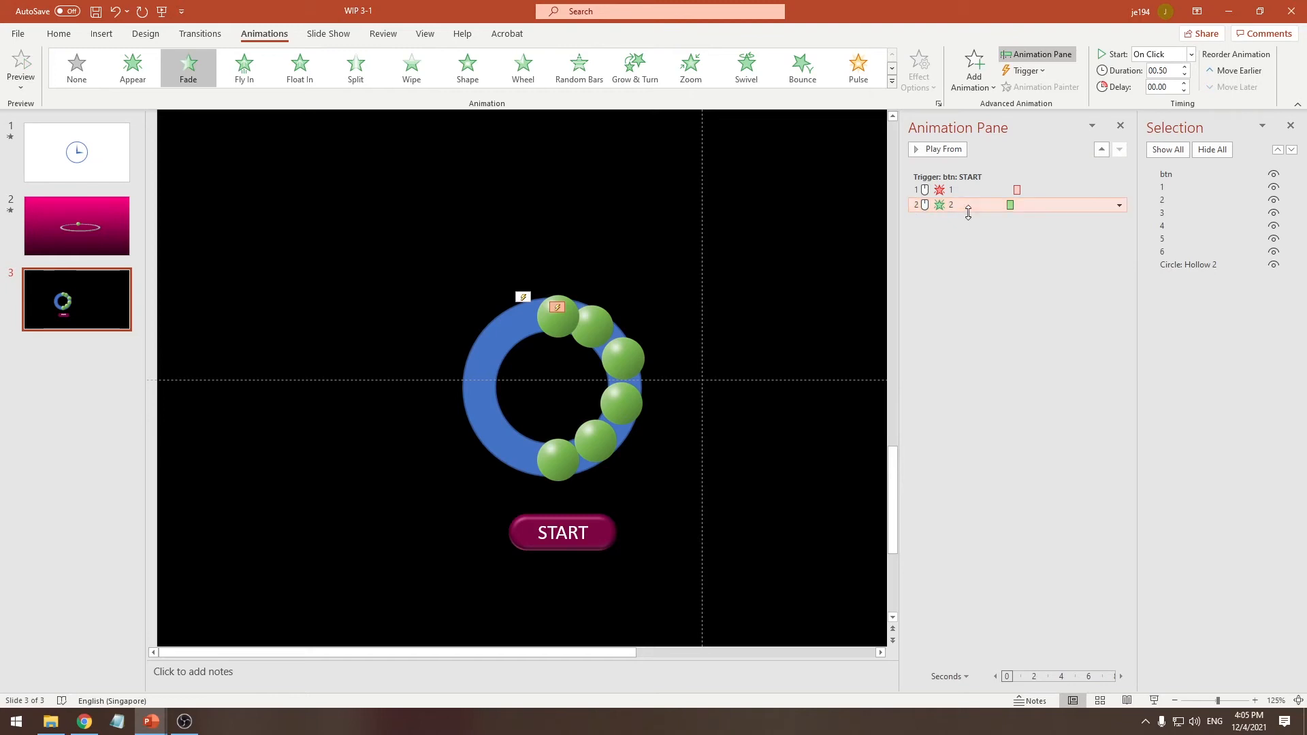
# Set ball 2's Fade entrance to start With Previous with a delay of 0.6 seconds
pyautogui.rightClick(968, 205)
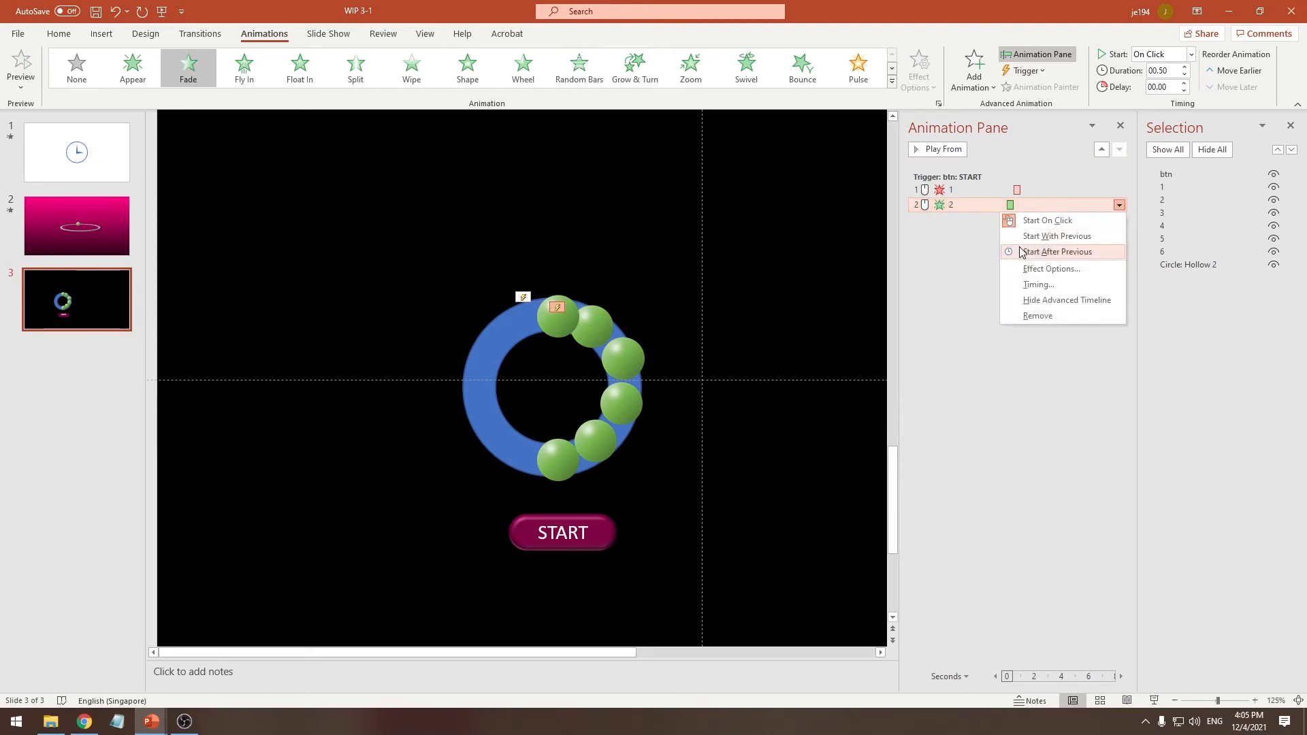
pyautogui.click(1033, 238)
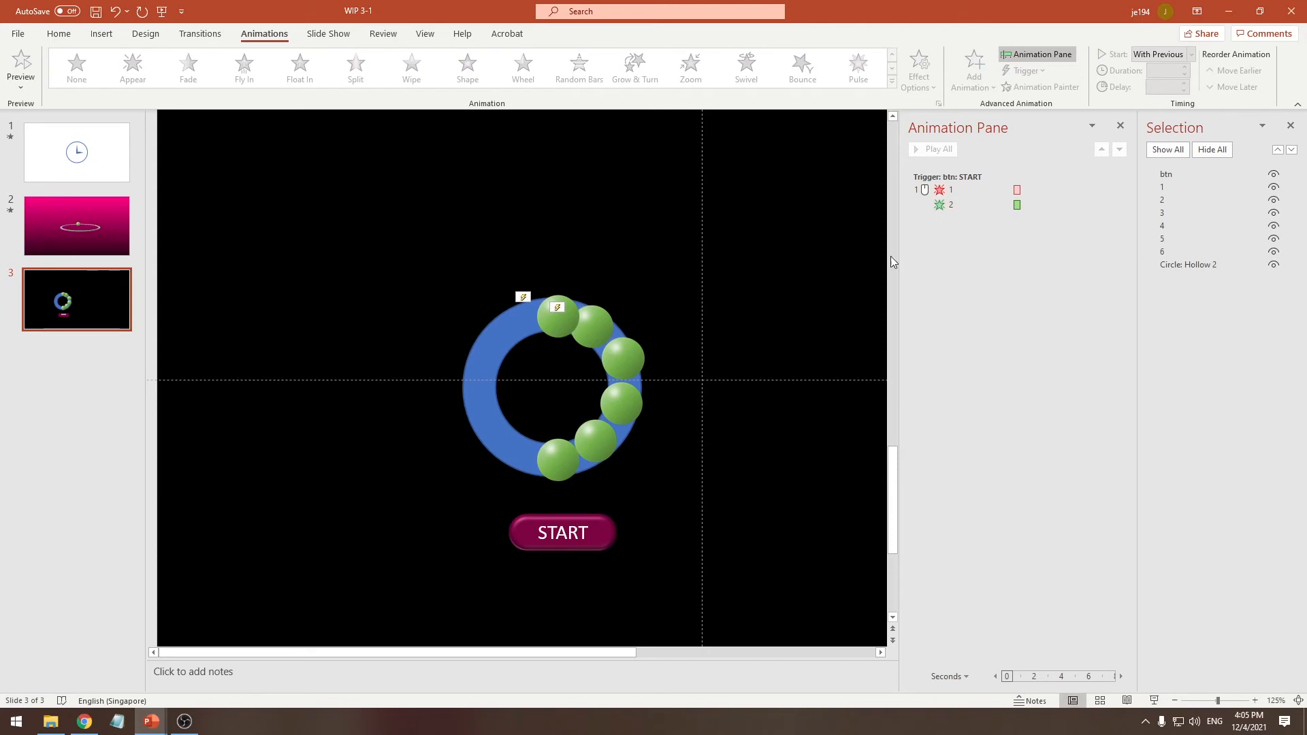
pyautogui.click(982, 204)
pyautogui.click(1119, 205)
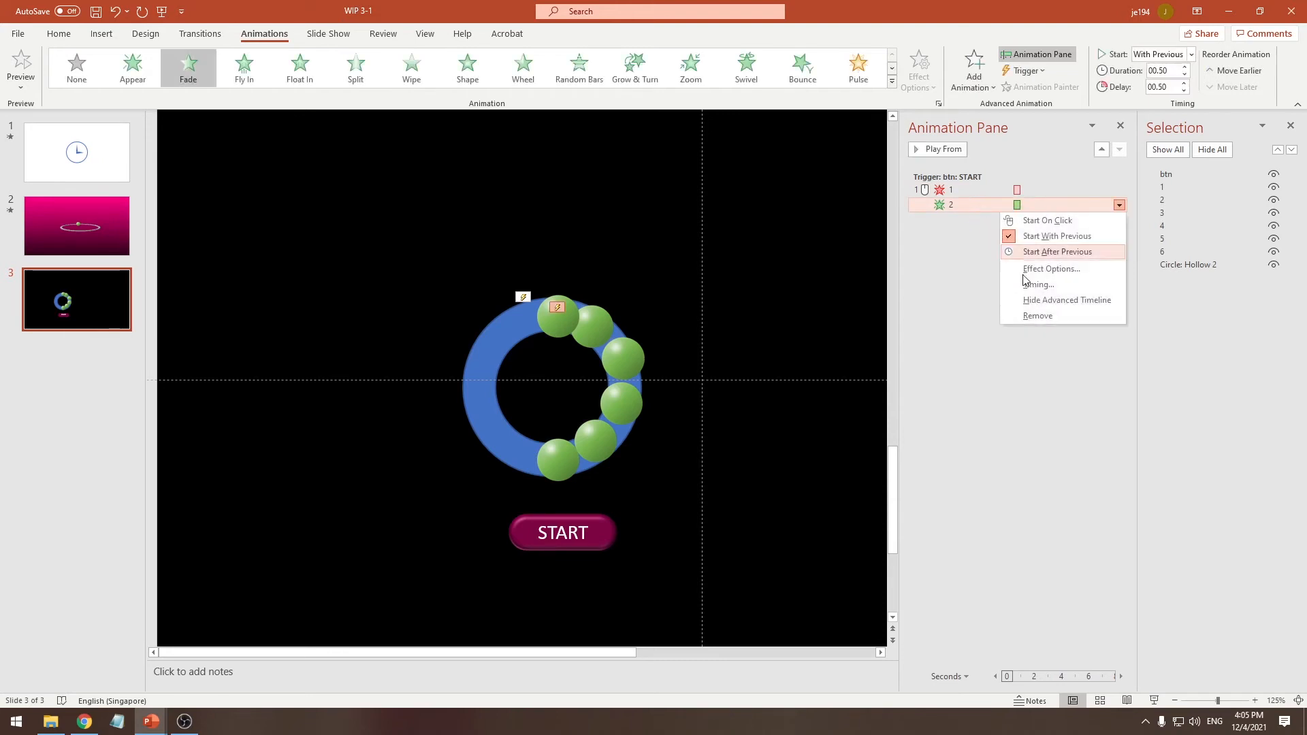
pyautogui.click(1044, 288)
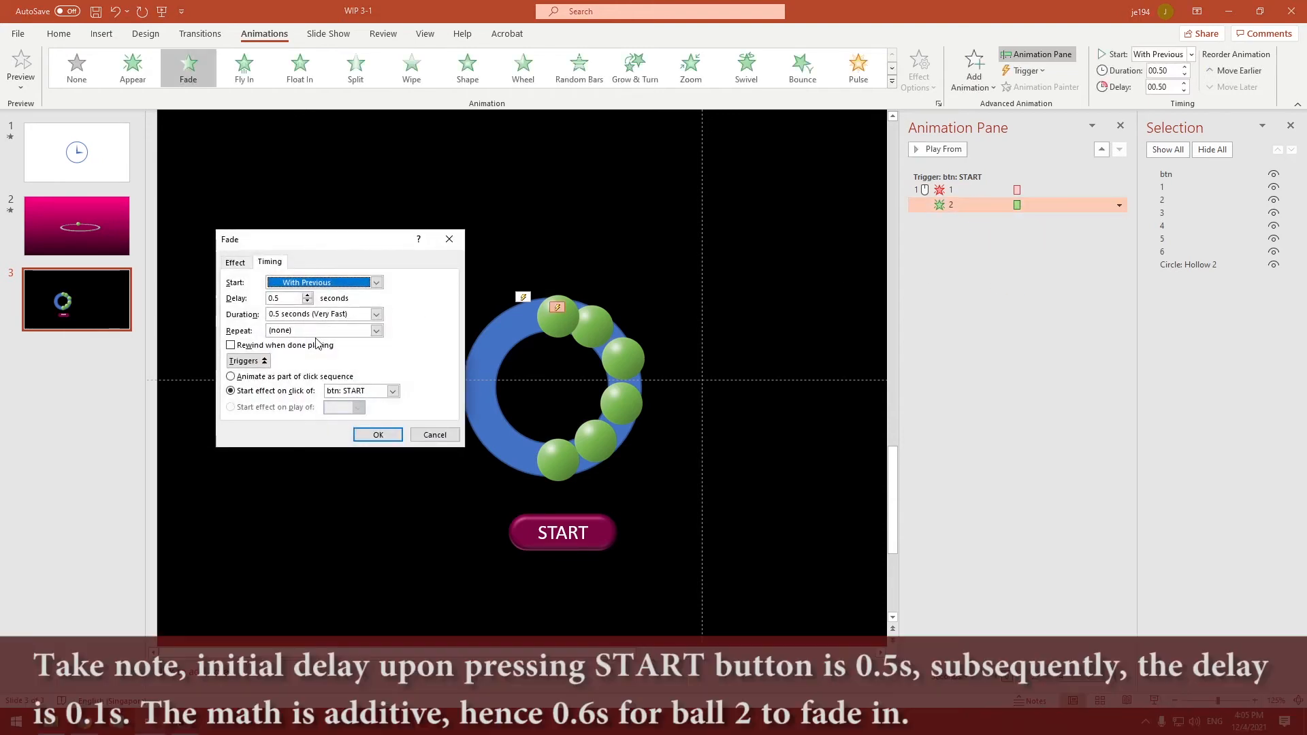
pyautogui.press('Tab')
pyautogui.write('0.6')
pyautogui.press('Return')
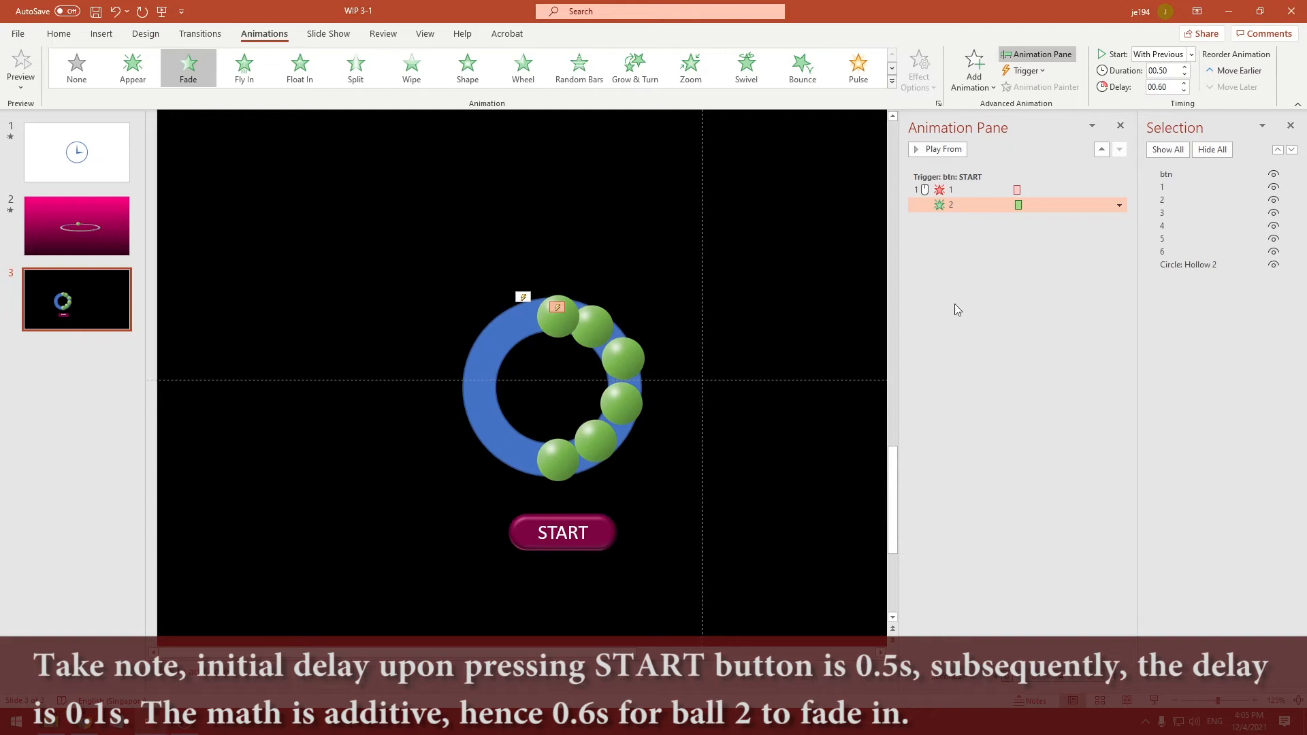
pyautogui.click(978, 304)
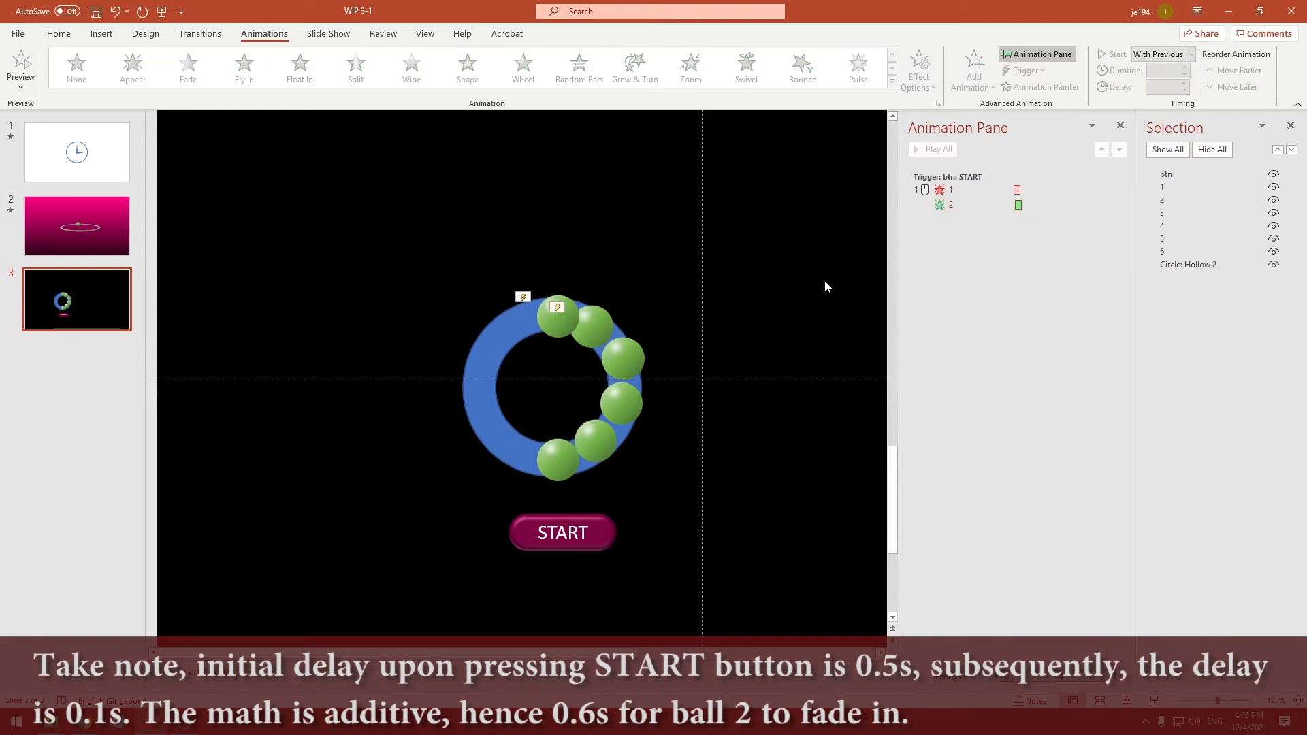
# Add a Fade exit animation to ball 2 and place it at the end of the btn trigger group
pyautogui.click(610, 318)
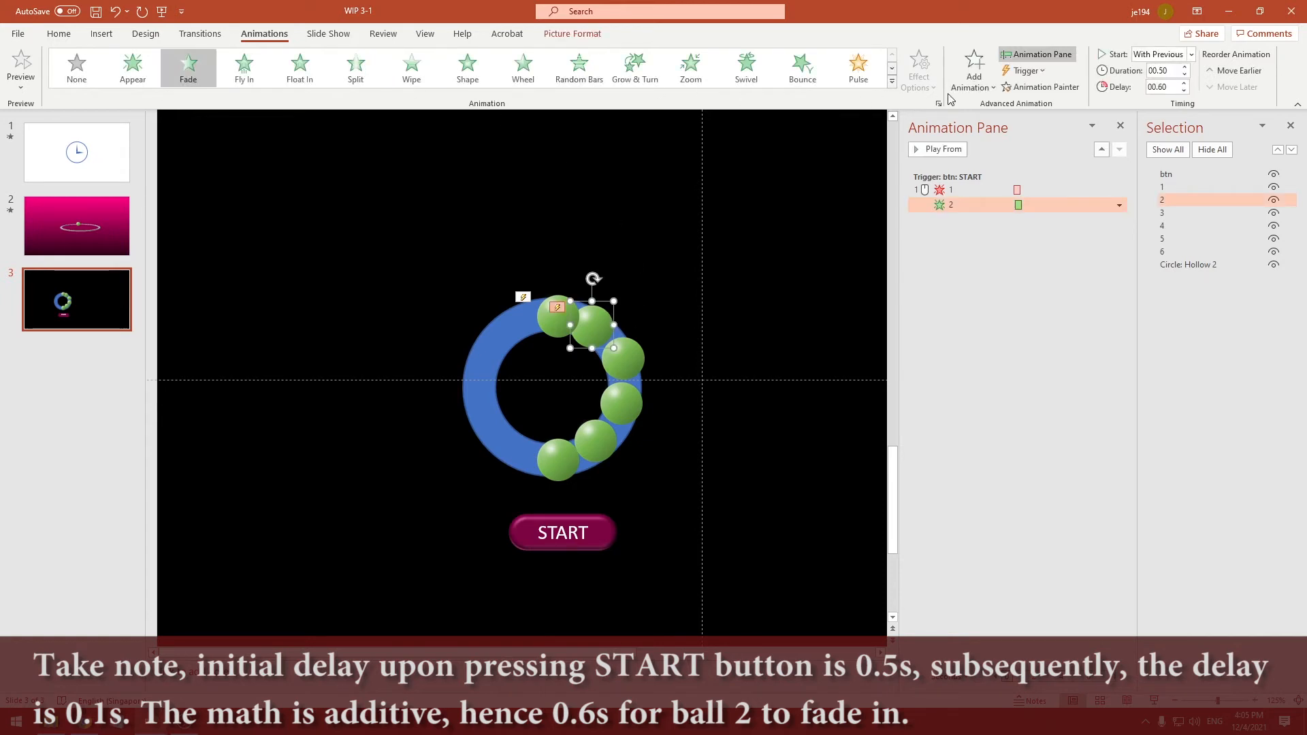
pyautogui.click(973, 77)
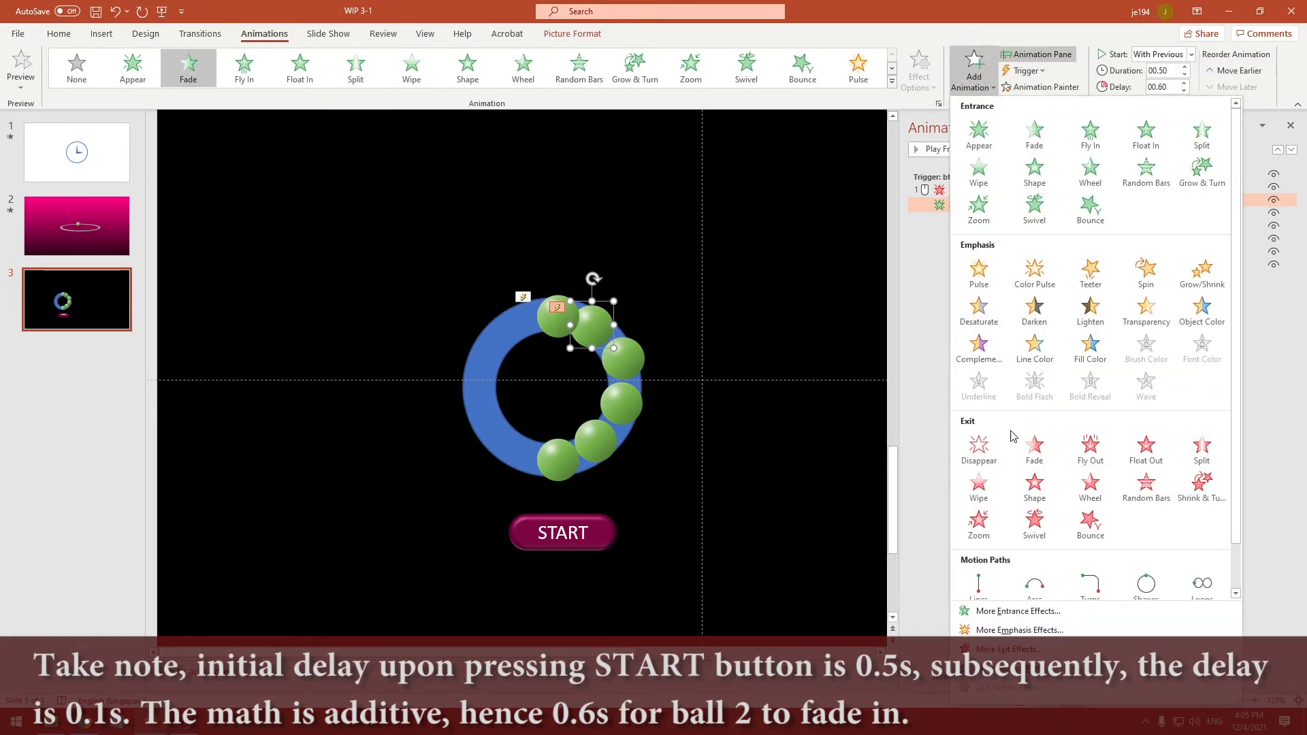
pyautogui.click(1033, 447)
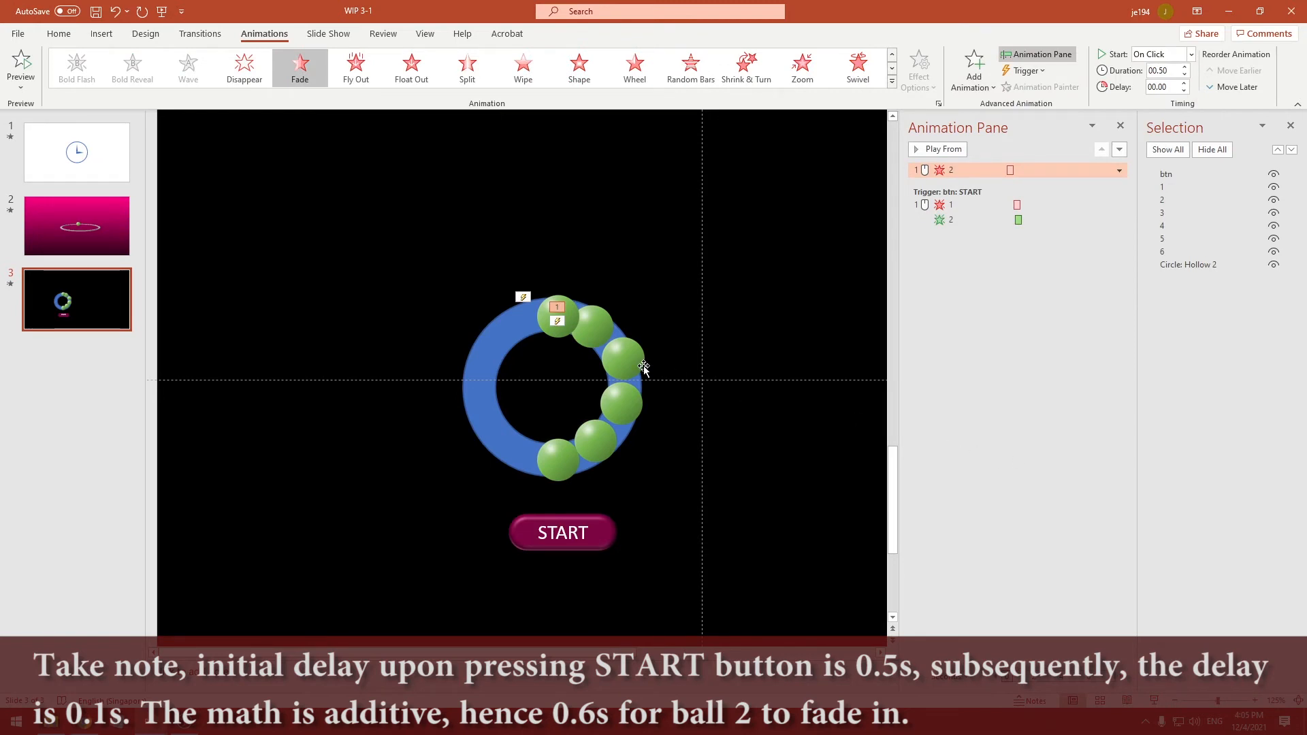
pyautogui.moveTo(978, 171); pyautogui.dragTo(977, 233)
# Set ball 2's Fade exit to start With Previous with a delay of 0.7 seconds
pyautogui.rightClick(983, 221)
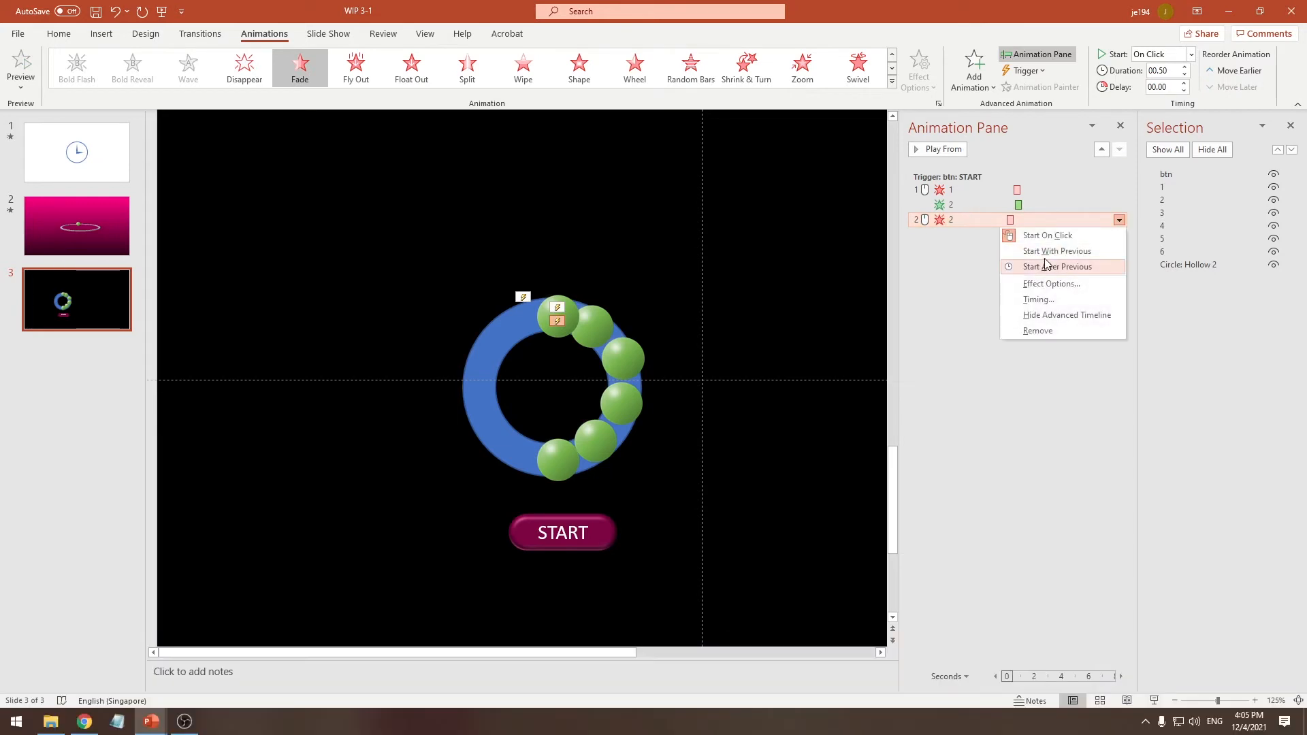
pyautogui.click(990, 242)
pyautogui.rightClick(999, 225)
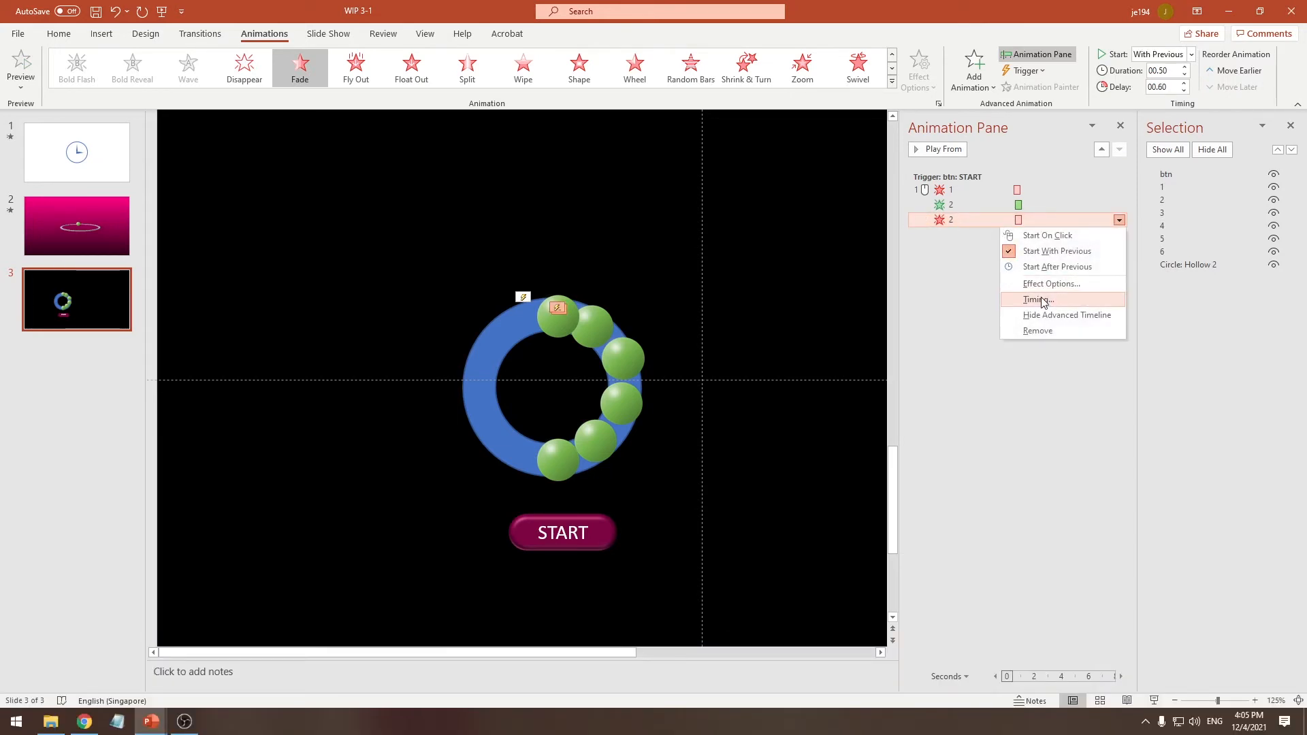
pyautogui.click(1031, 298)
pyautogui.press('Tab')
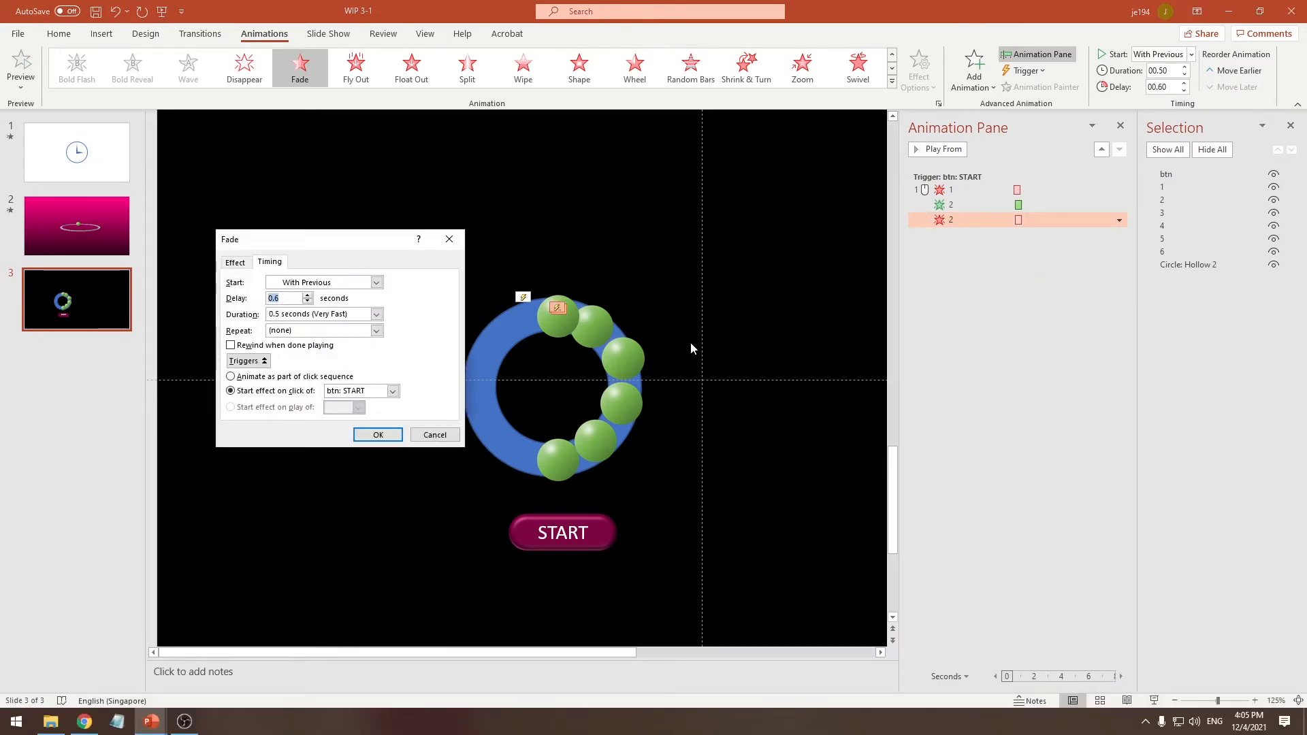
pyautogui.write('0.')
pyautogui.press('Return')
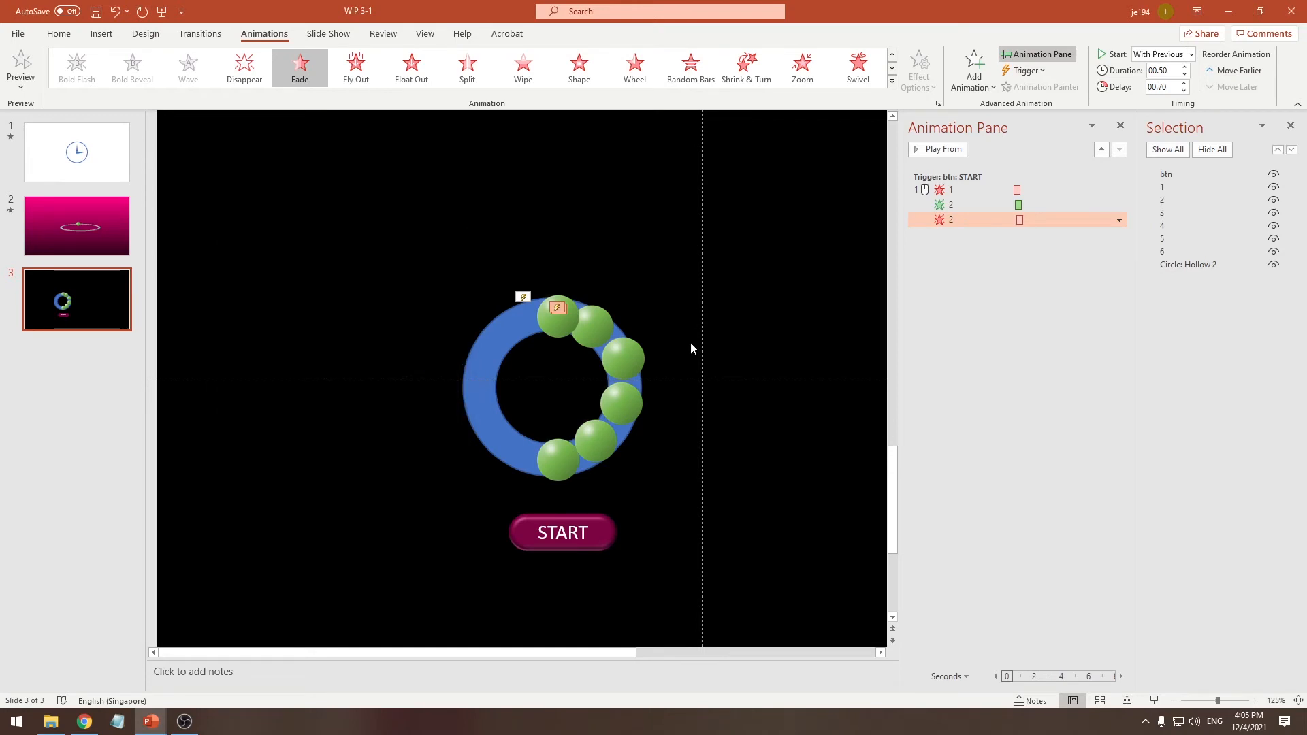
pyautogui.click(998, 316)
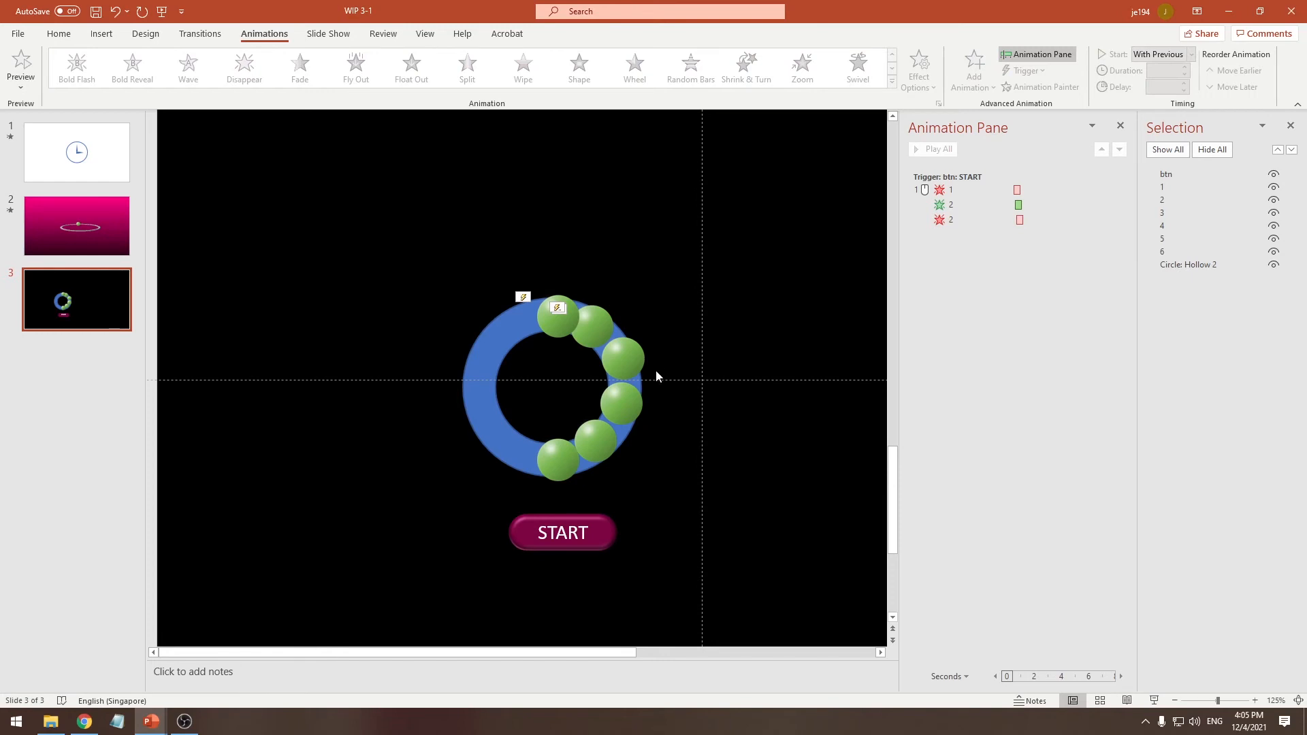
# Copy ball 2's Fade entrance and exit animations onto balls 3, 4 and 5 with Animation Painter
pyautogui.click(623, 359)
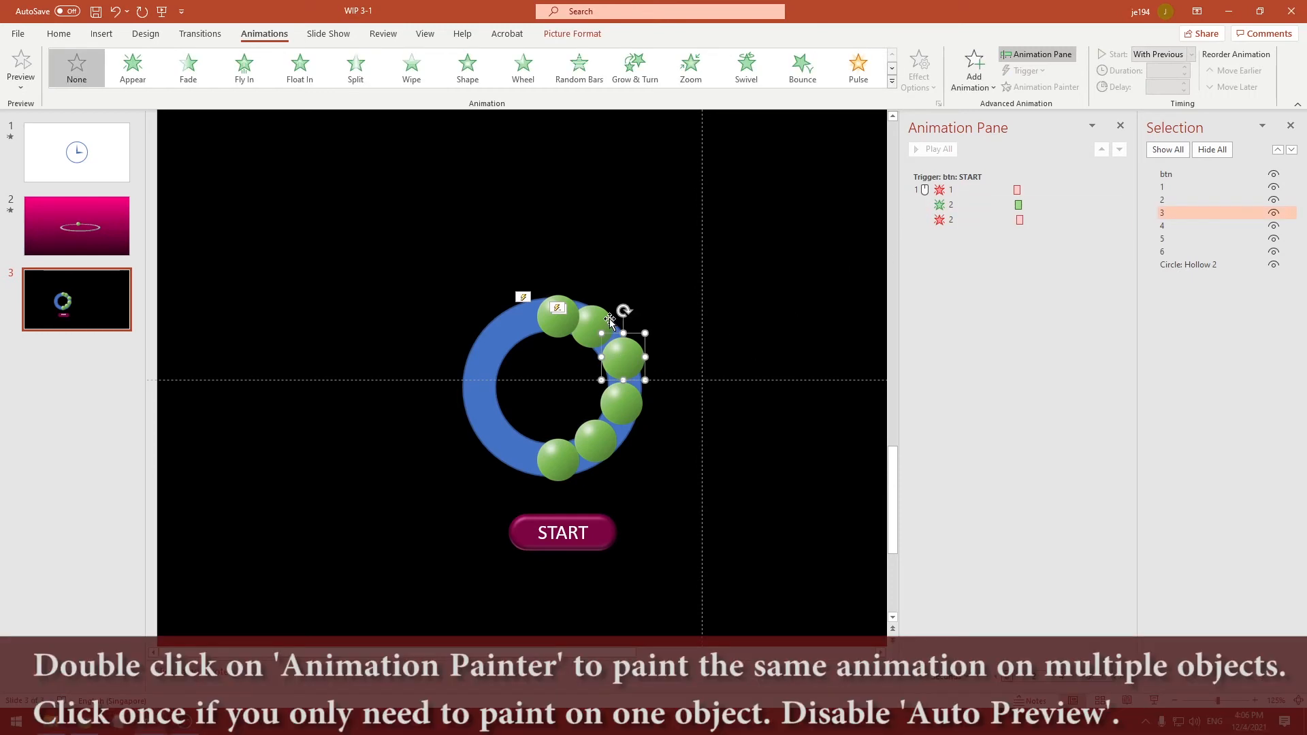
pyautogui.click(606, 317)
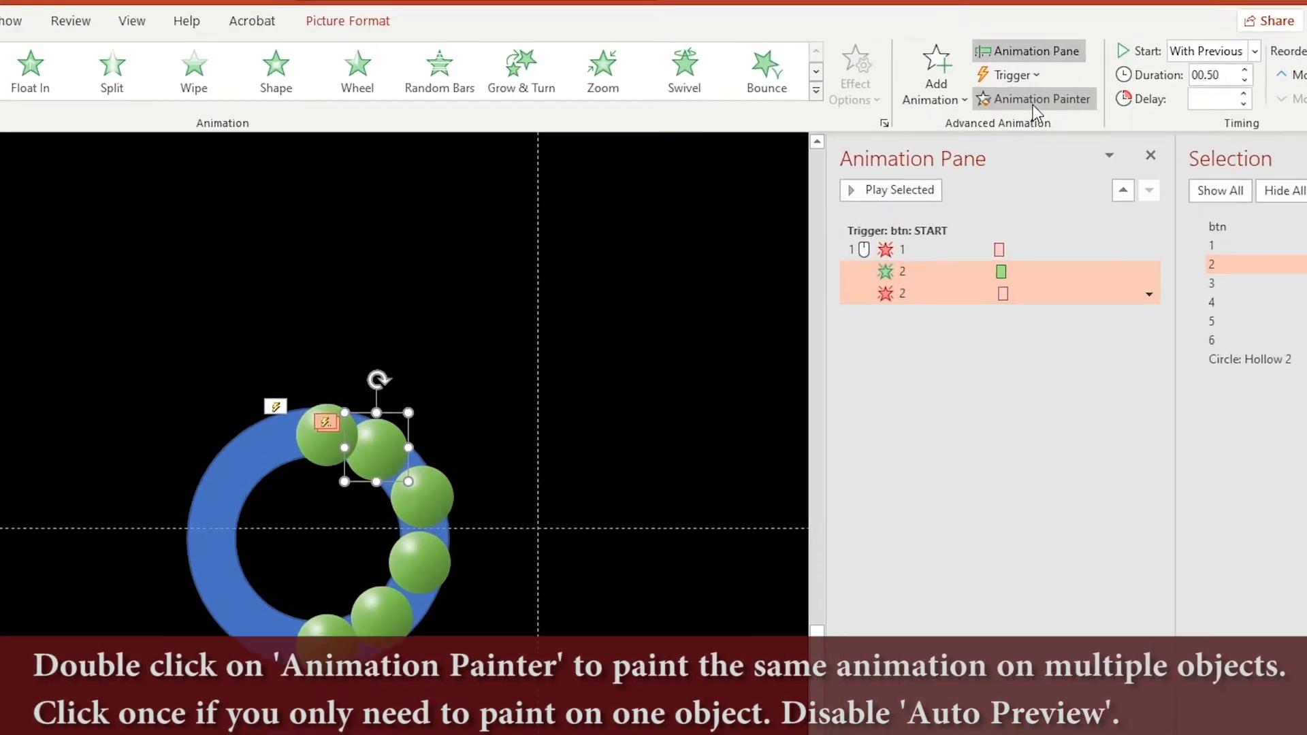
pyautogui.doubleClick(1041, 89)
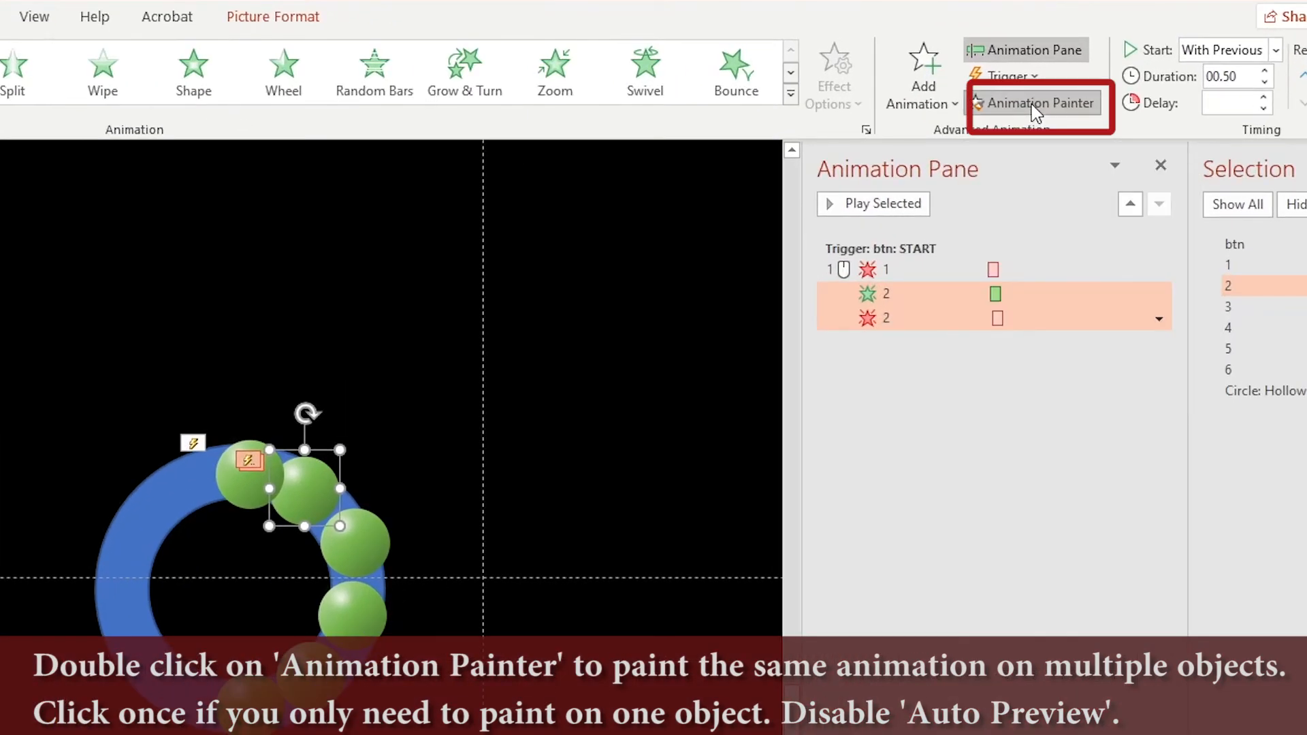
pyautogui.click(363, 561)
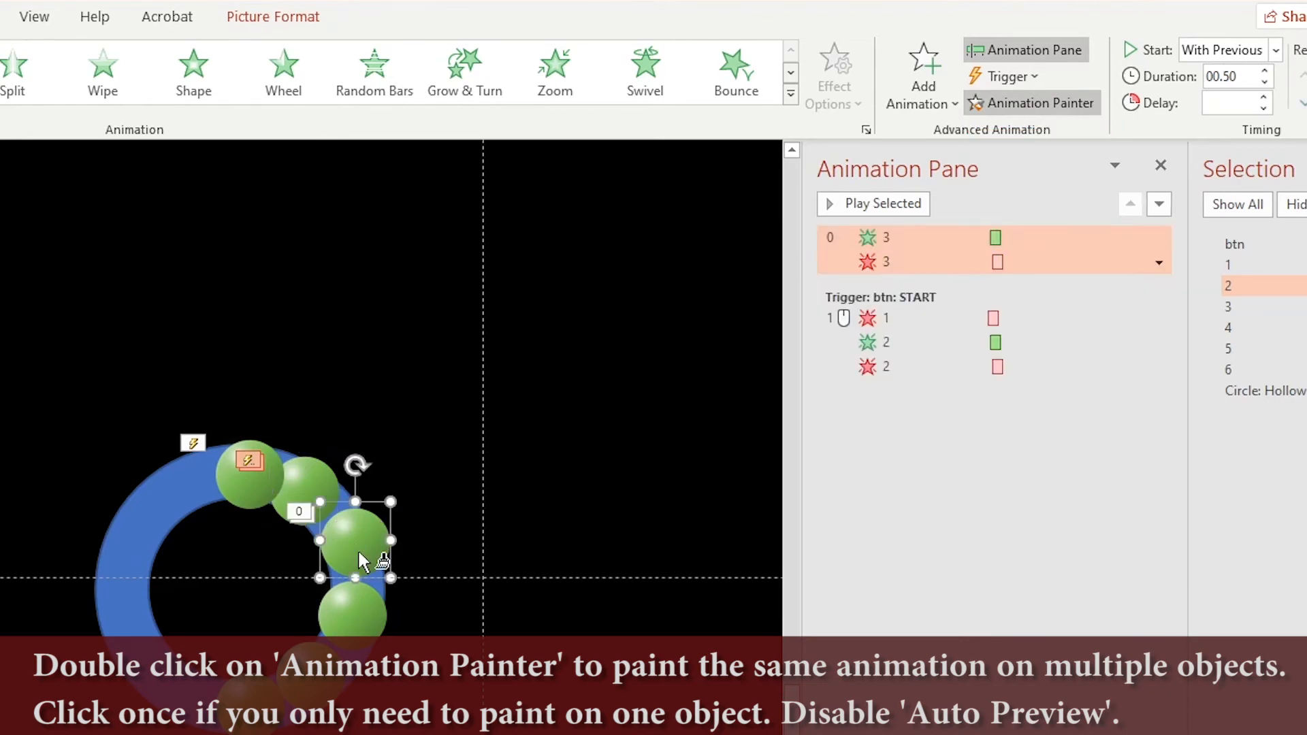
pyautogui.click(370, 622)
pyautogui.click(311, 691)
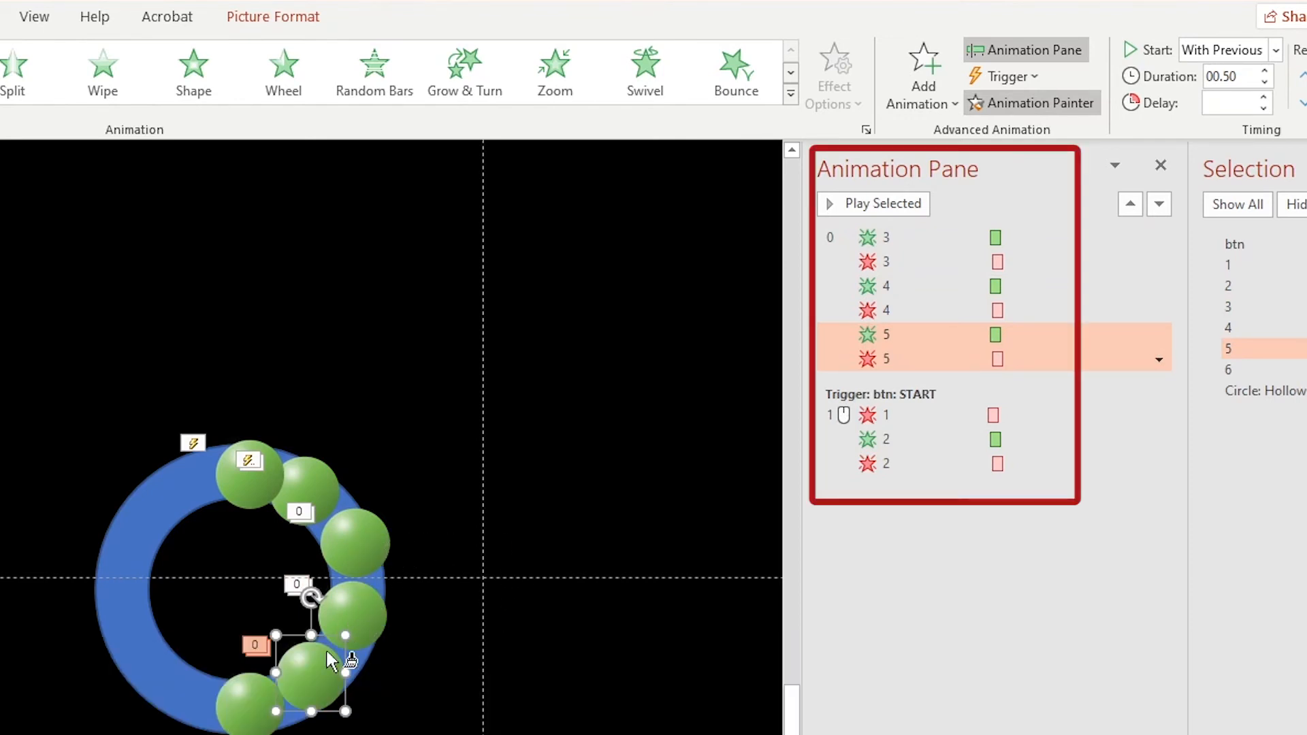
pyautogui.click(409, 660)
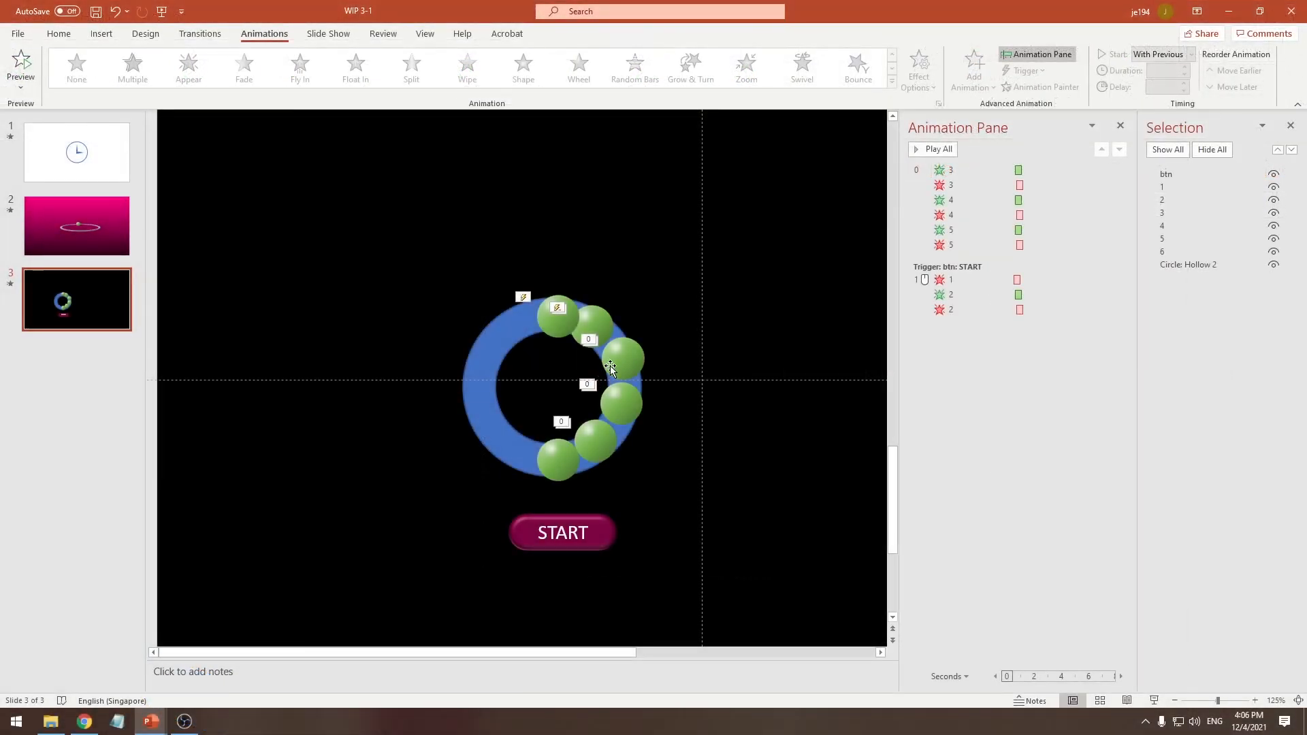
# Check the AutoPreview setting for animations with ball 3 selected
pyautogui.click(347, 543)
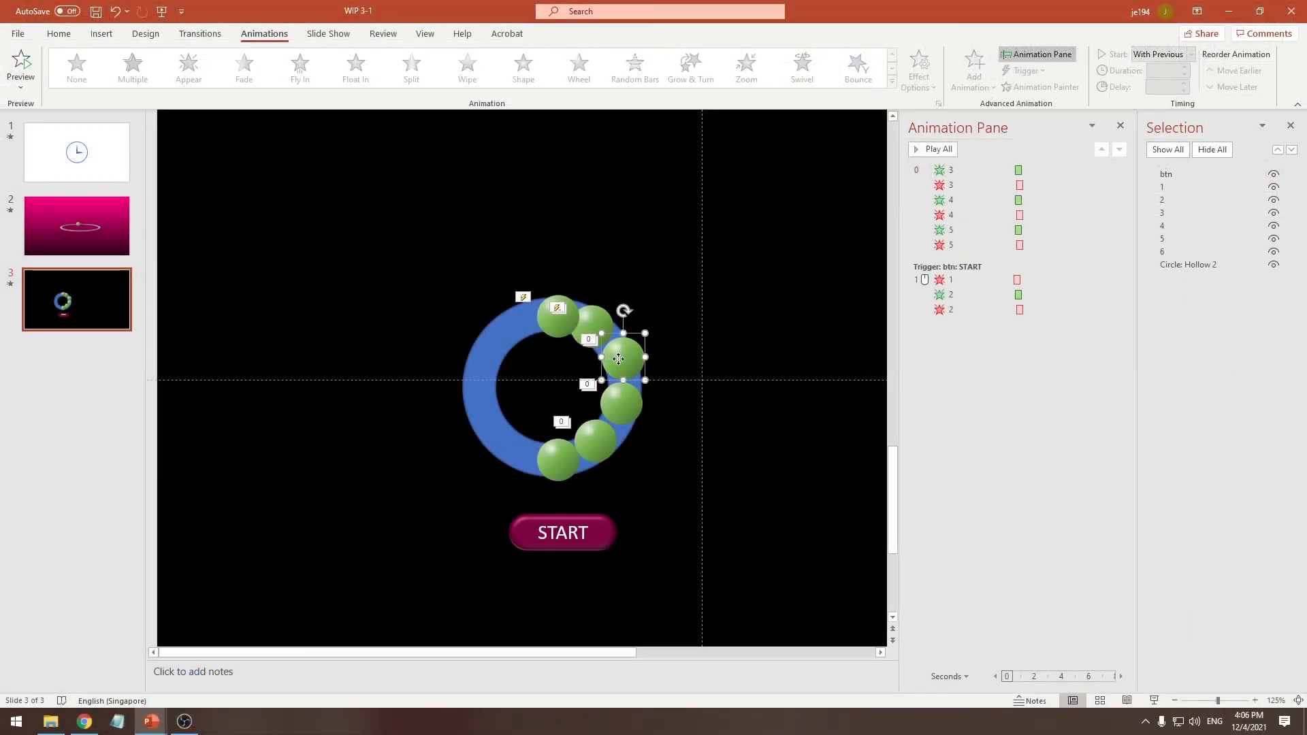
pyautogui.click(29, 92)
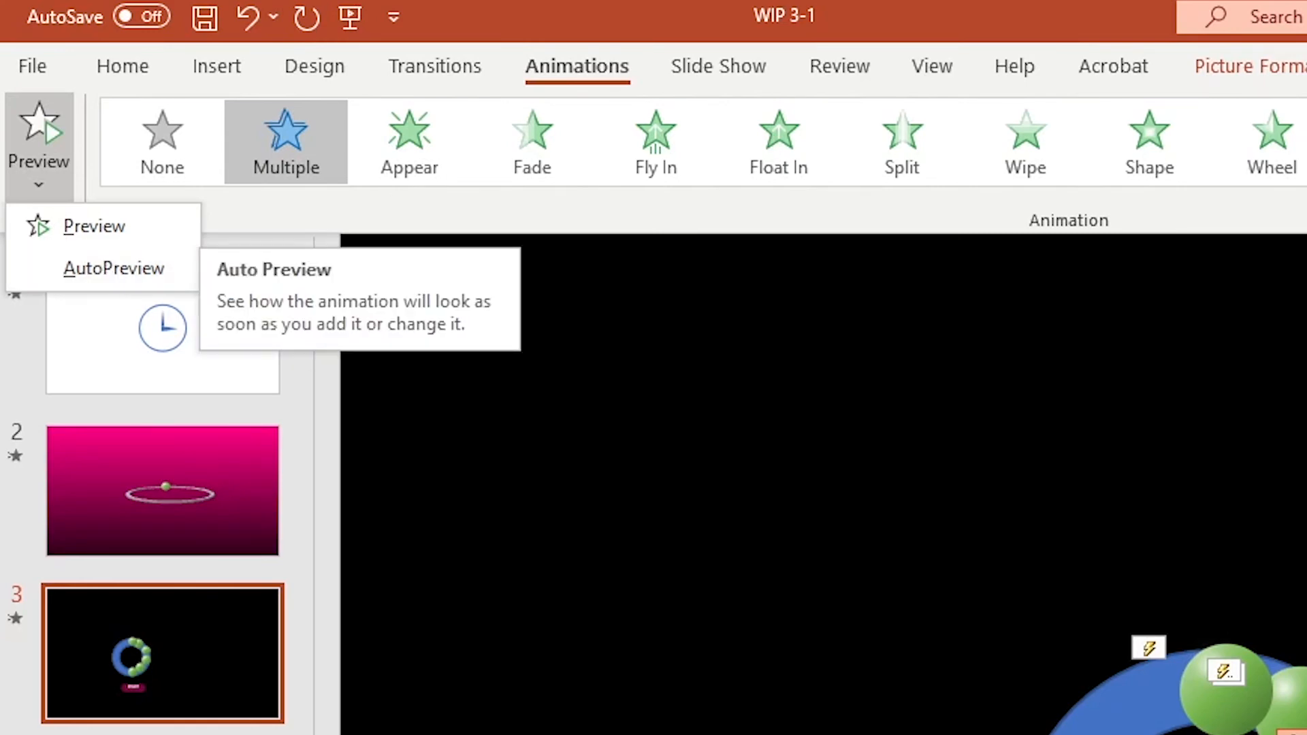
pyautogui.click(104, 263)
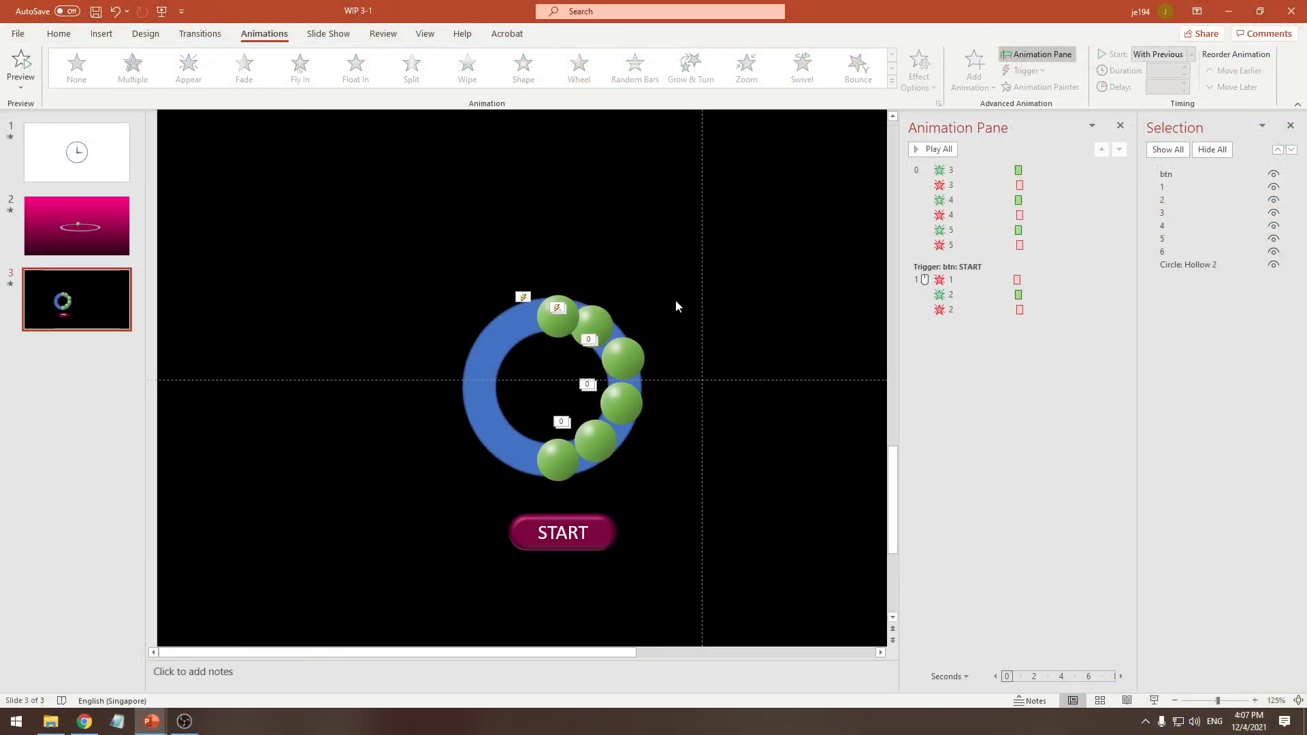
# Move all the Fade animations of balls 3, 4 and 5 to the end of the btn trigger group
pyautogui.click(975, 170)
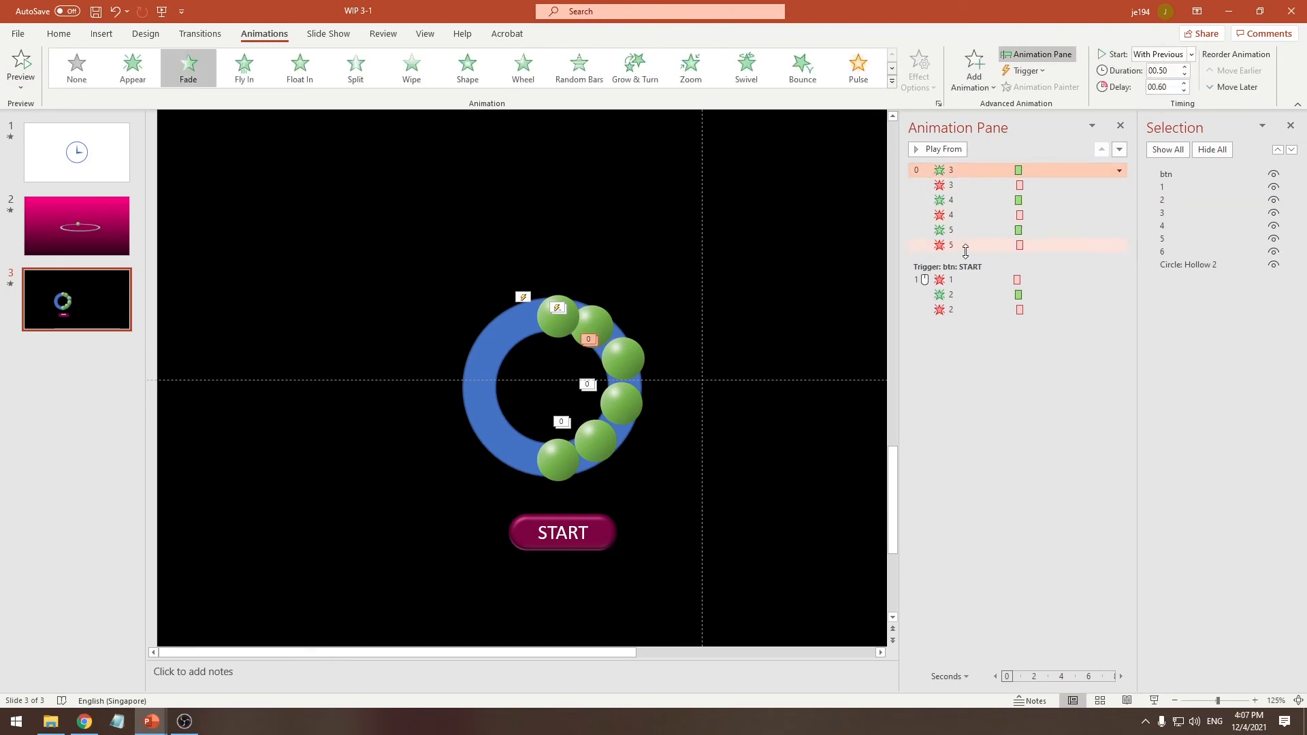
pyautogui.keyDown('shift'); pyautogui.click(973, 244); pyautogui.keyUp('shift')
pyautogui.moveTo(974, 198); pyautogui.dragTo(964, 358)
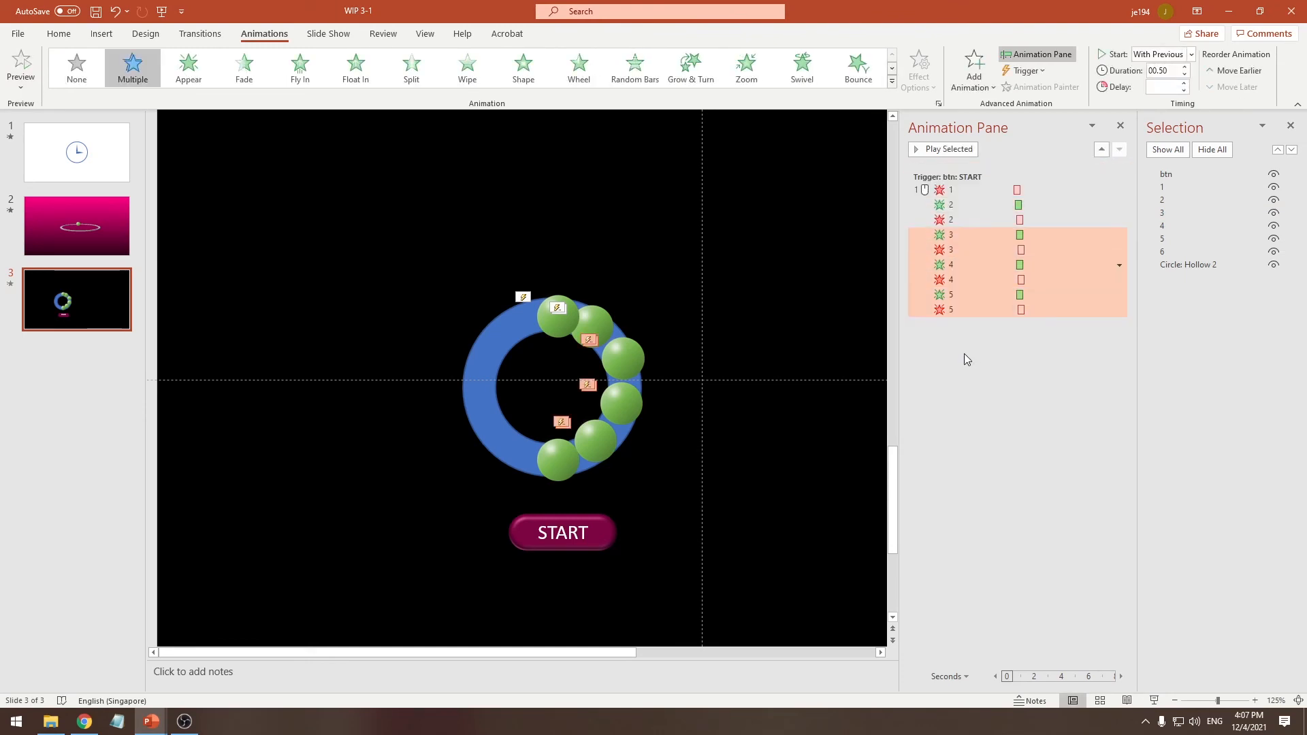
pyautogui.click(964, 365)
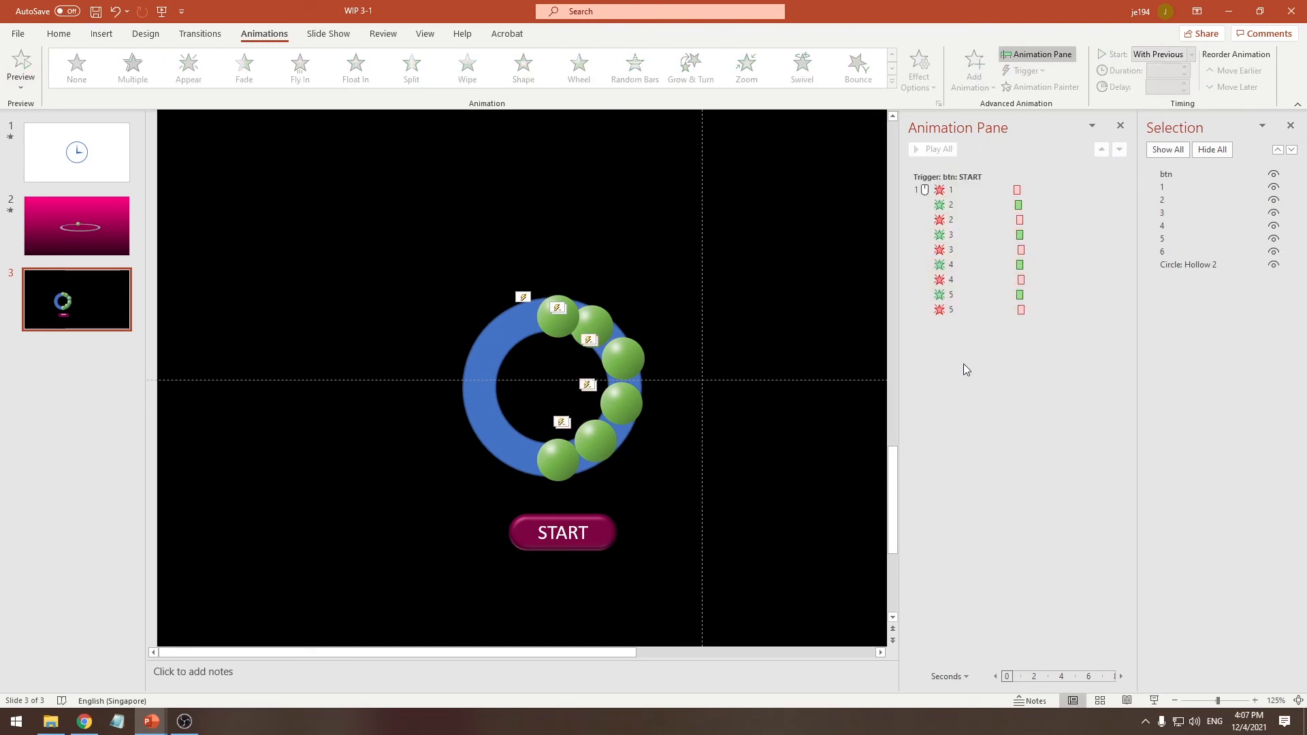
# Check the timing settings of ball 2's Fade exit
pyautogui.click(967, 225)
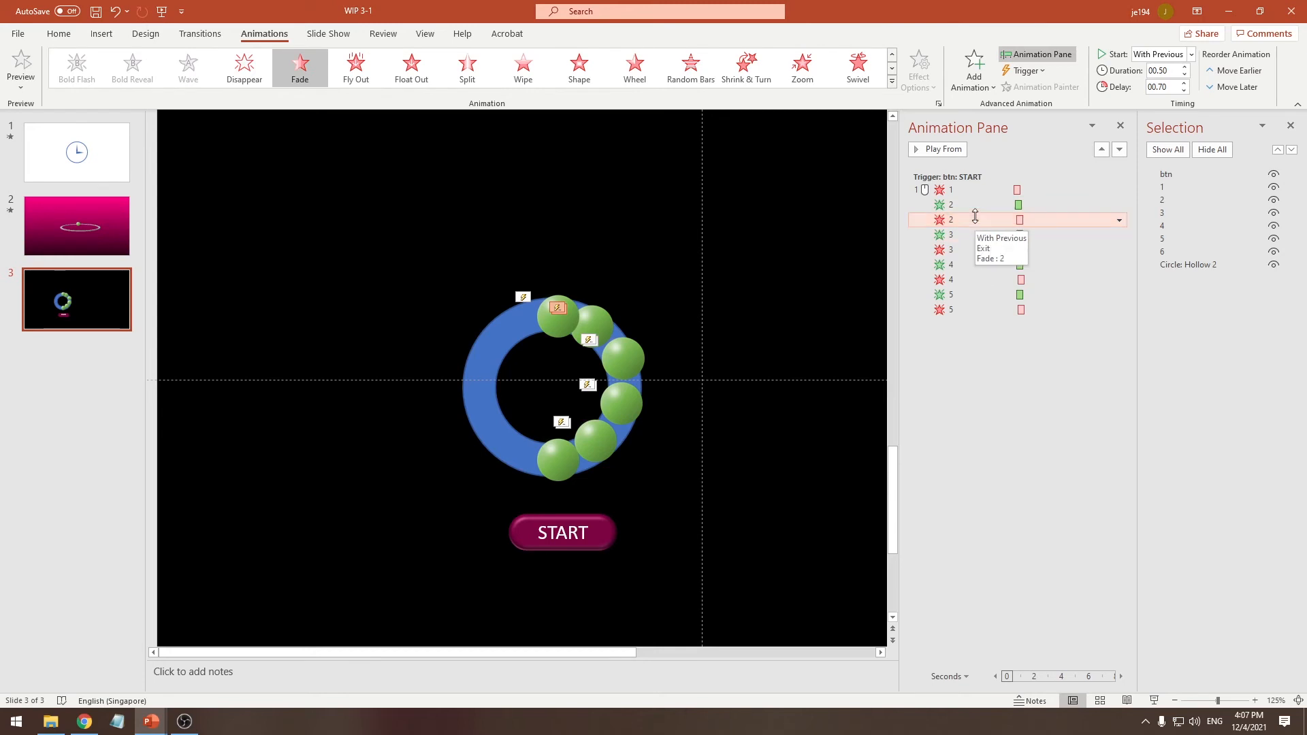
pyautogui.click(1119, 220)
pyautogui.click(1036, 284)
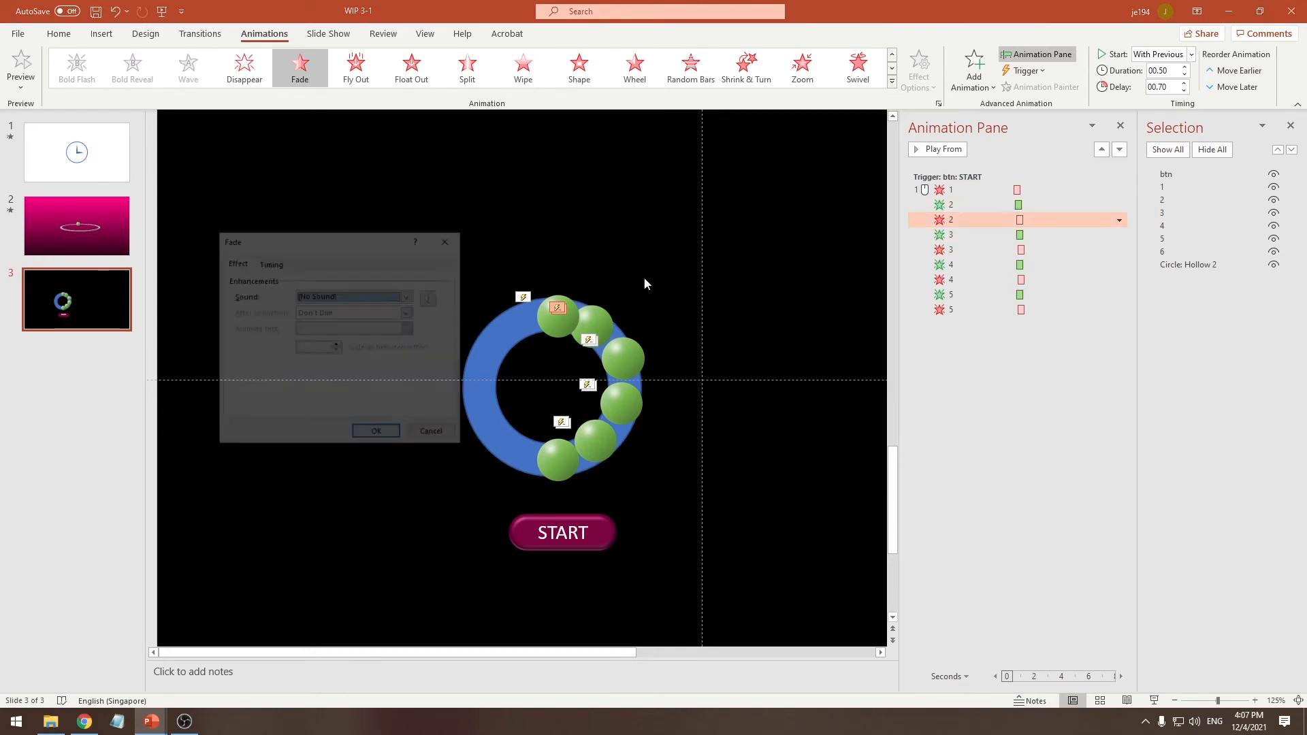
pyautogui.click(271, 264)
pyautogui.press('Return')
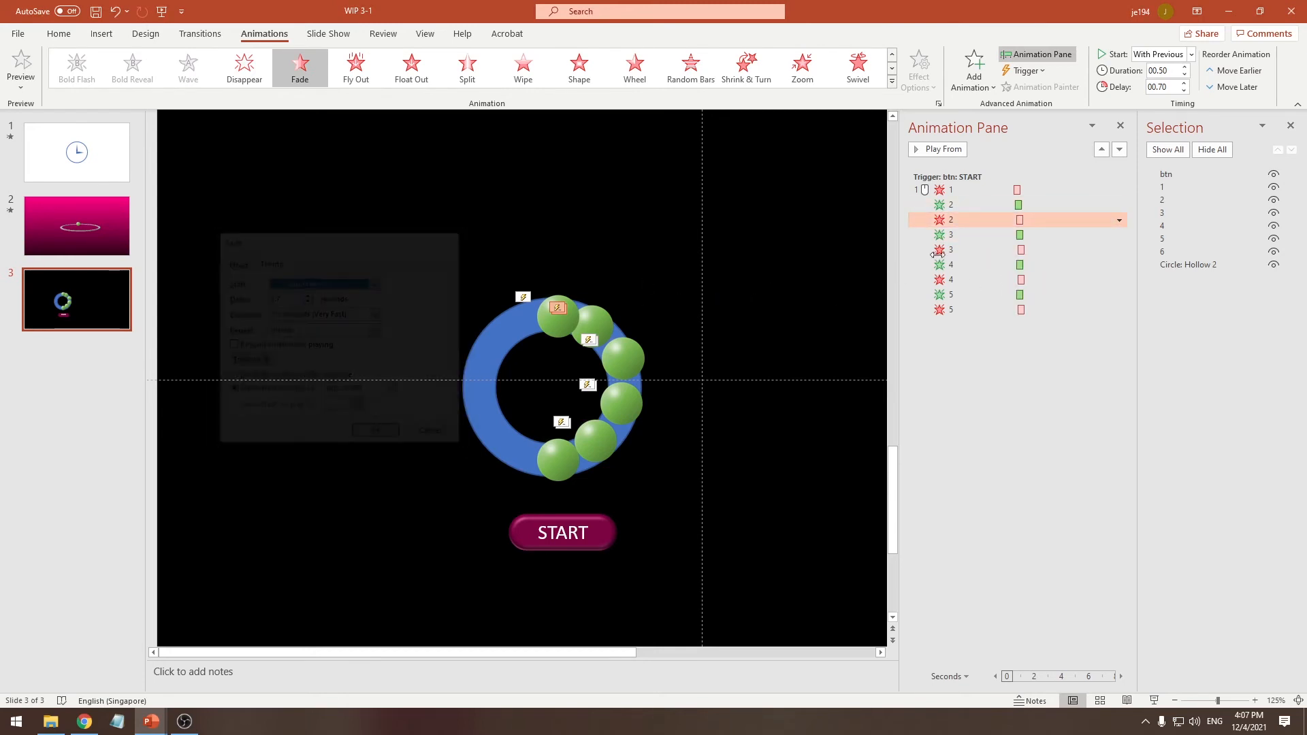
# Set ball 3's delays to 0.8 seconds for the Fade entrance and 0.9 seconds for the Fade exit
pyautogui.click(1118, 234)
pyautogui.click(1048, 320)
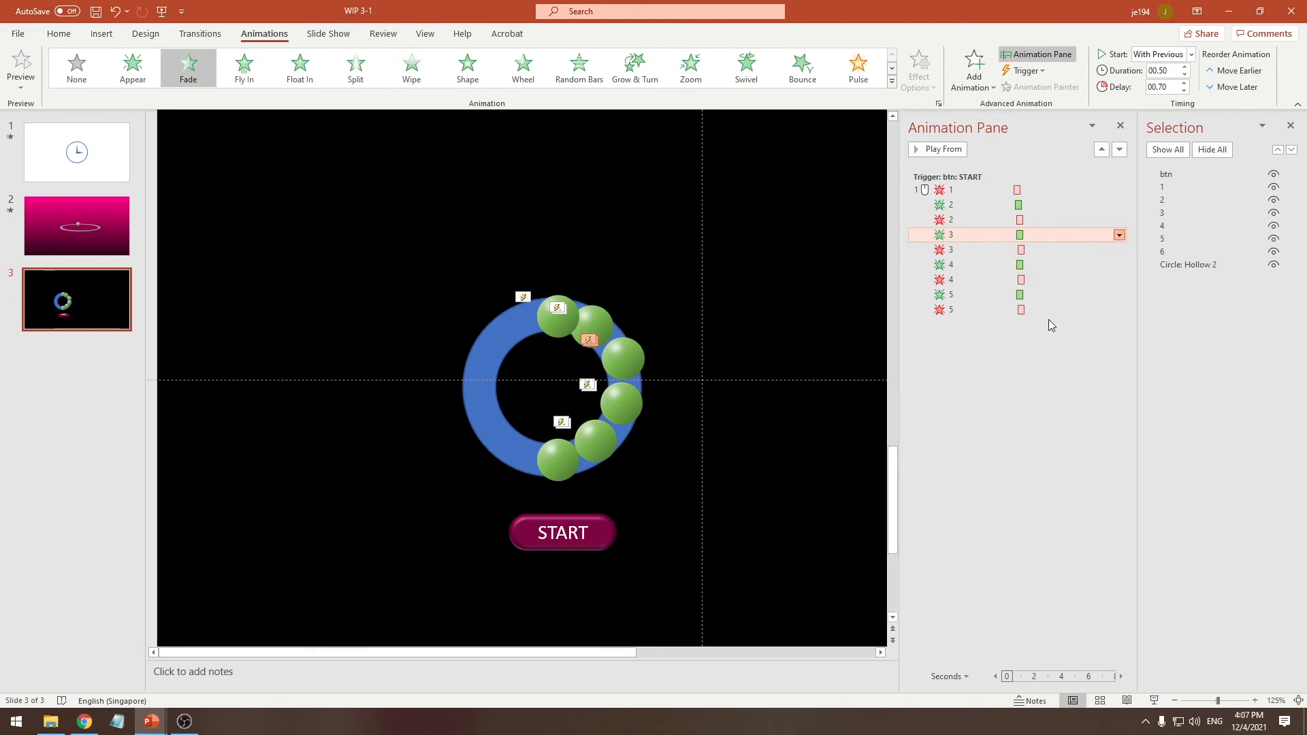
pyautogui.press('Tab')
pyautogui.write('0.8')
pyautogui.press('Return')
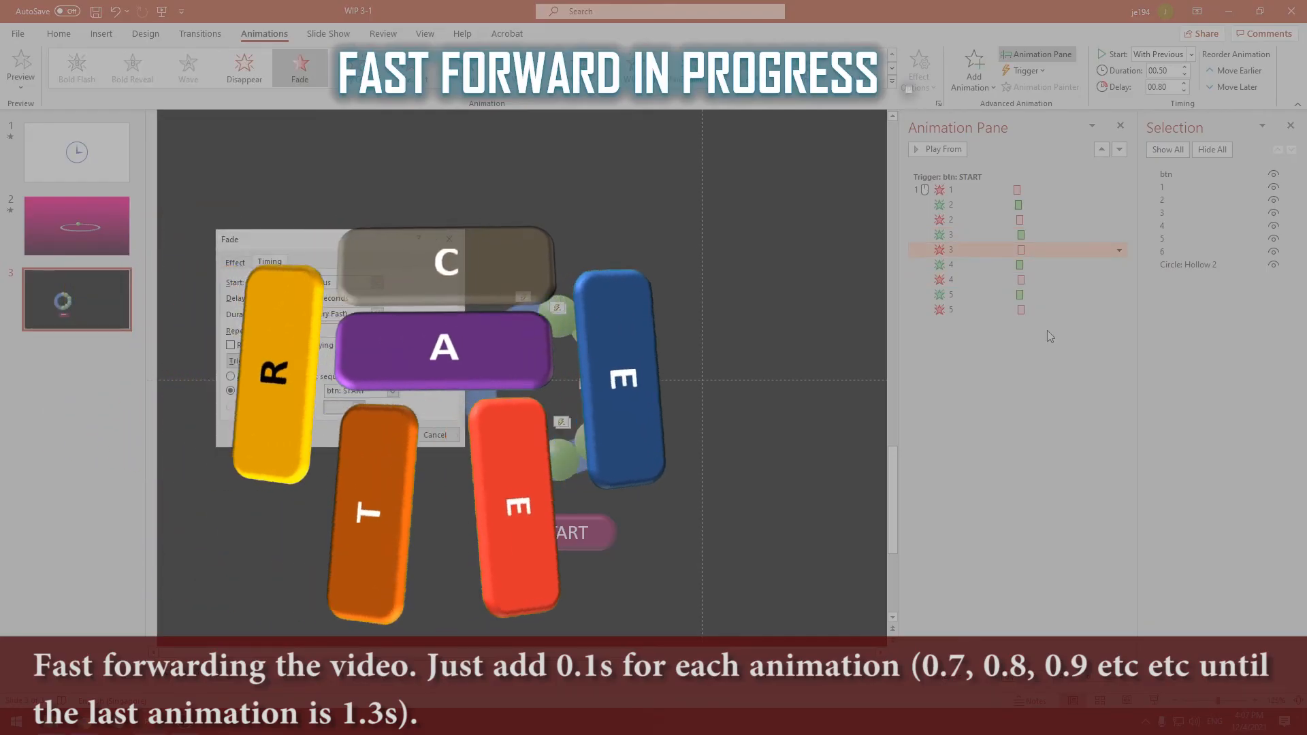
pyautogui.write('0.9')
pyautogui.press('Return')
# Set ball 4's delays to 1 second for the Fade entrance and 1.1 seconds for the Fade exit
pyautogui.click(1119, 265)
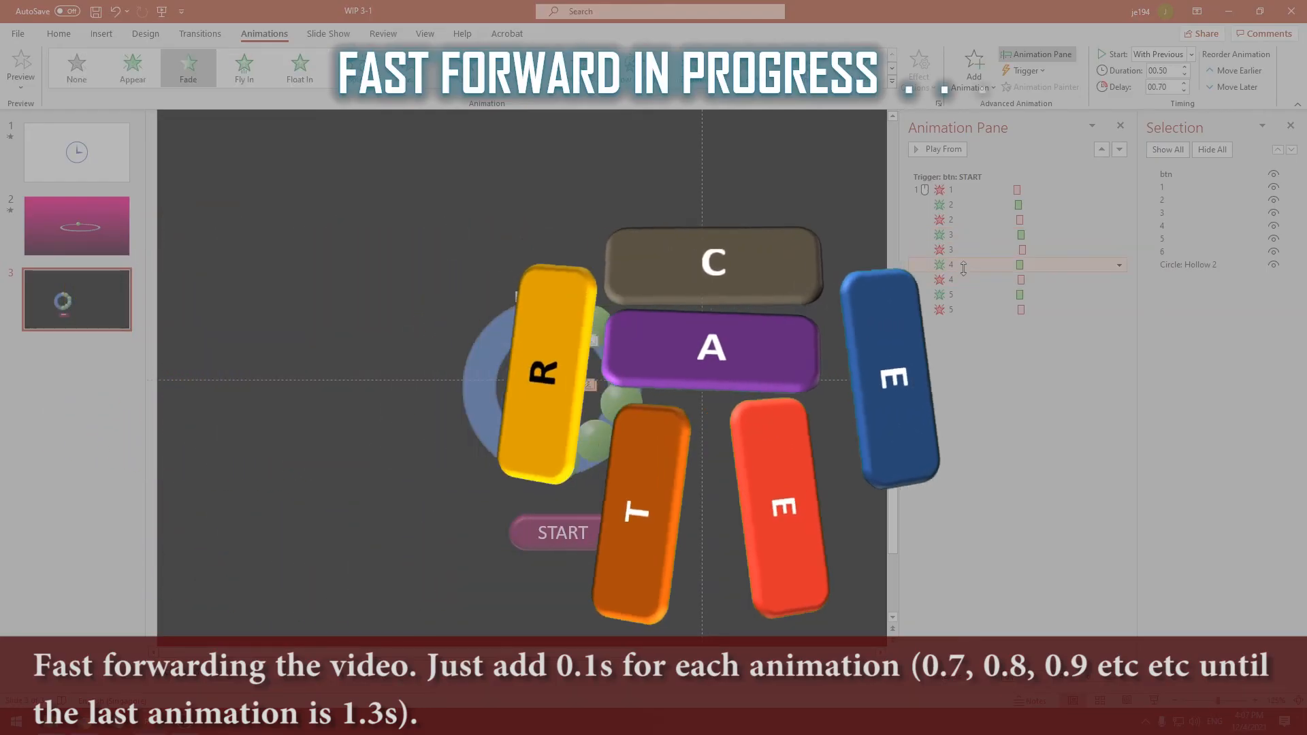
pyautogui.click(1048, 346)
pyautogui.write('1')
pyautogui.press('Return')
pyautogui.click(1119, 280)
pyautogui.click(1048, 361)
pyautogui.write('1.1')
# Set ball 5's delays to 1.2 seconds for the Fade entrance and 1.3 seconds for the Fade exit
pyautogui.click(1119, 295)
pyautogui.click(1048, 375)
pyautogui.write('1.2')
pyautogui.press('Return')
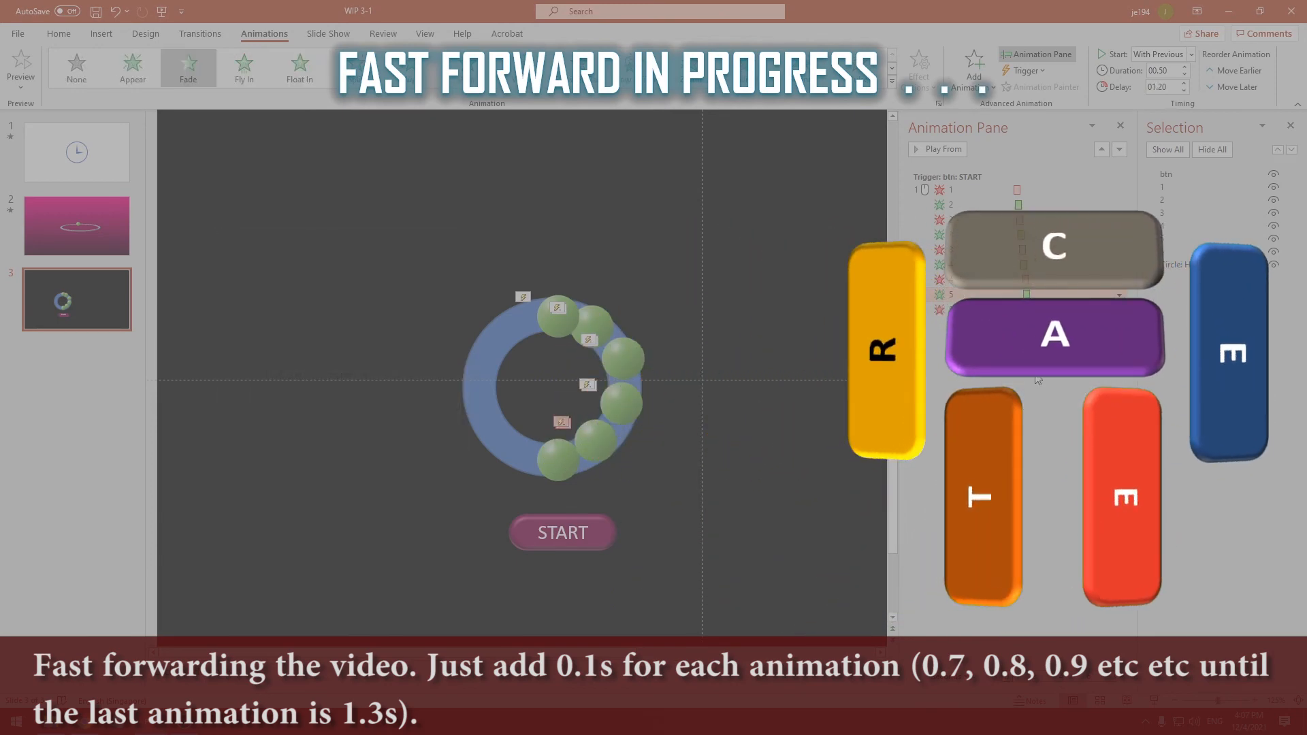
pyautogui.click(1119, 310)
pyautogui.click(1036, 390)
pyautogui.write('1.3')
pyautogui.press('Return')
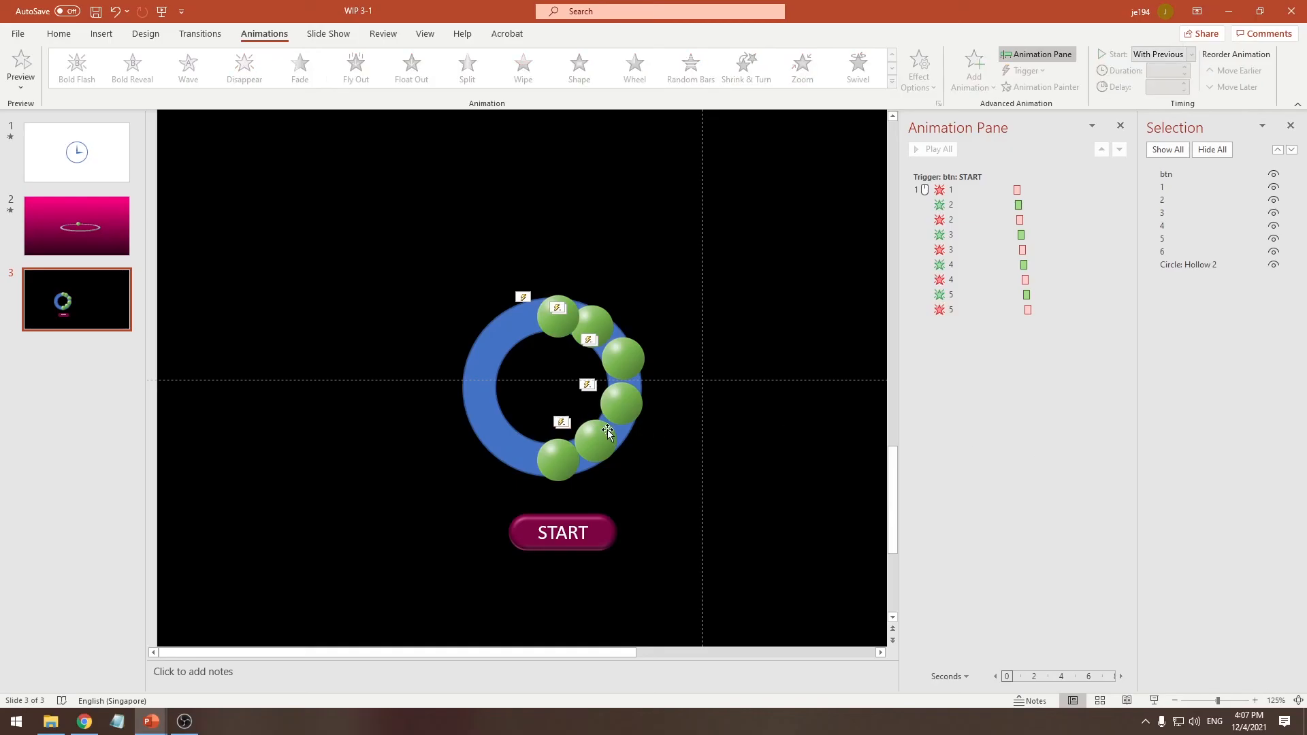
# Group ball 6 with the blue hollow circle
pyautogui.click(558, 463)
pyautogui.keyDown('shift'); pyautogui.click(489, 420); pyautogui.keyUp('shift')
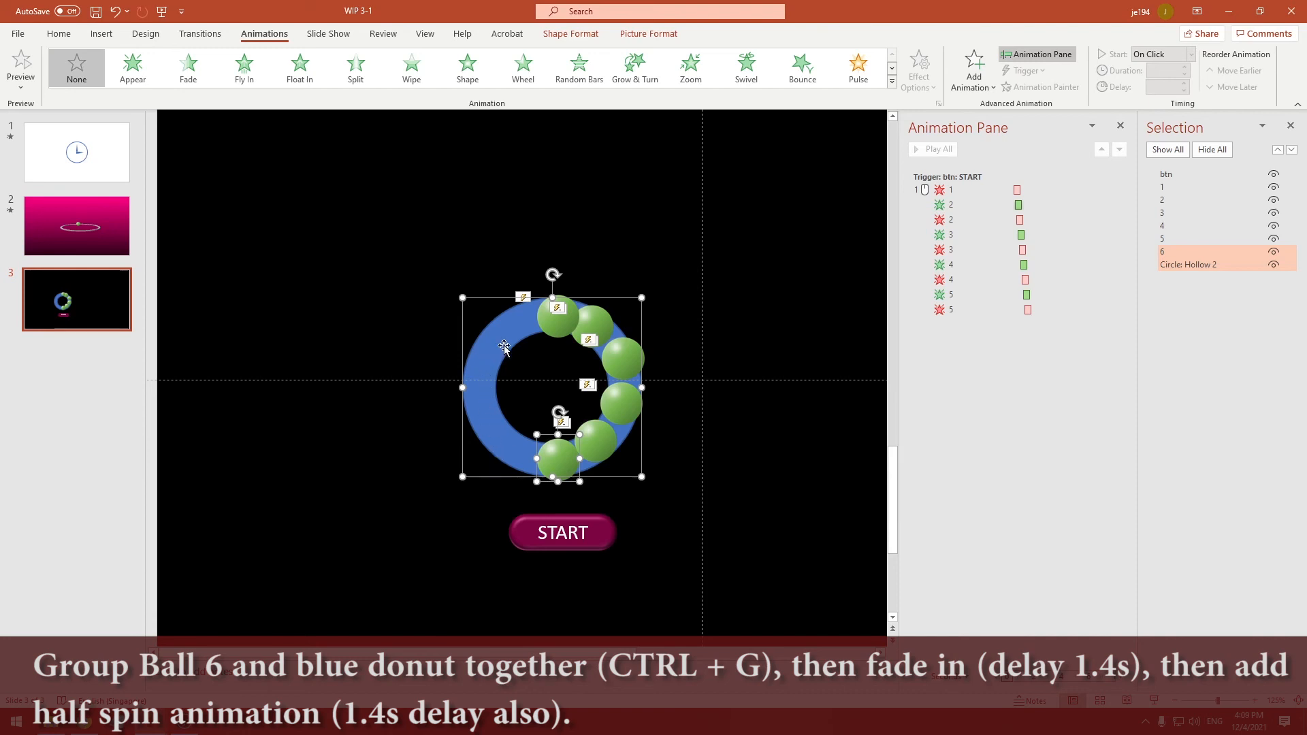
pyautogui.hotkey('ctrl', 'g')
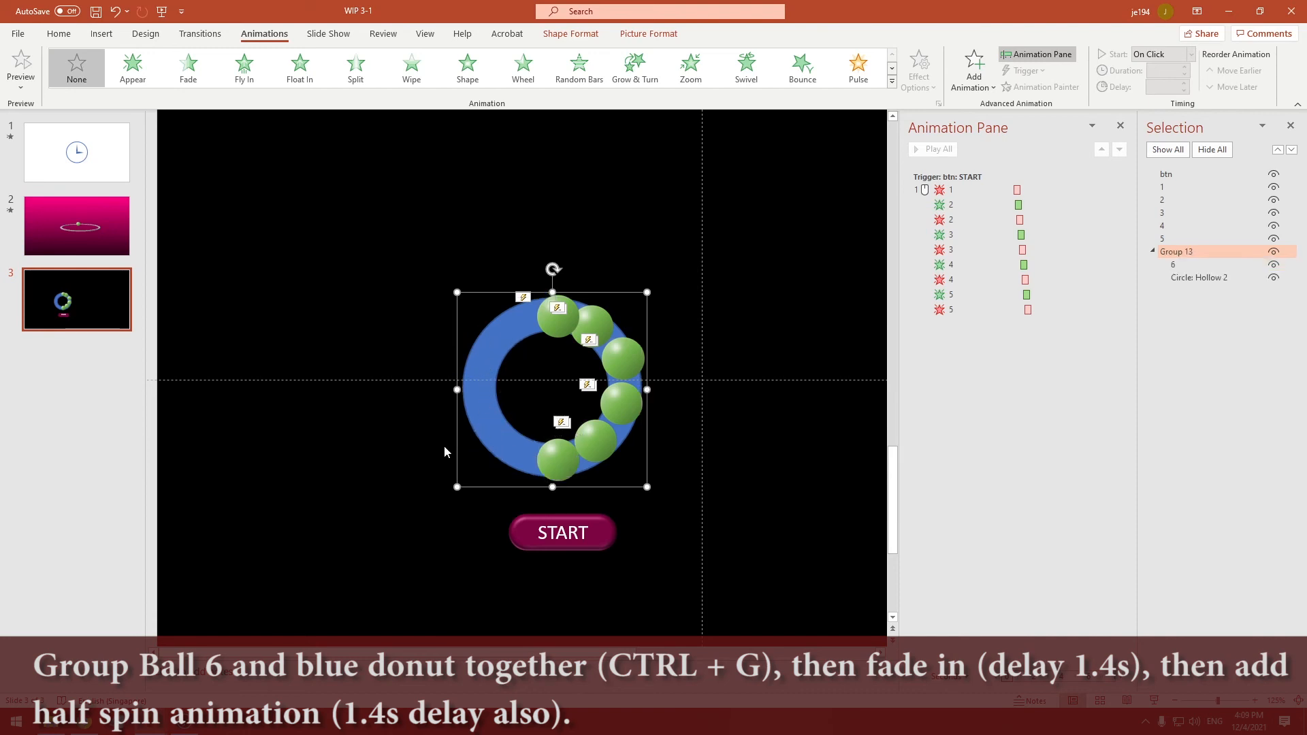
# Rename the new group of ball 6 and the hollow circle as 6
pyautogui.click(1153, 252)
pyautogui.click(1185, 255)
pyautogui.moveTo(1203, 253); pyautogui.dragTo(1123, 264)
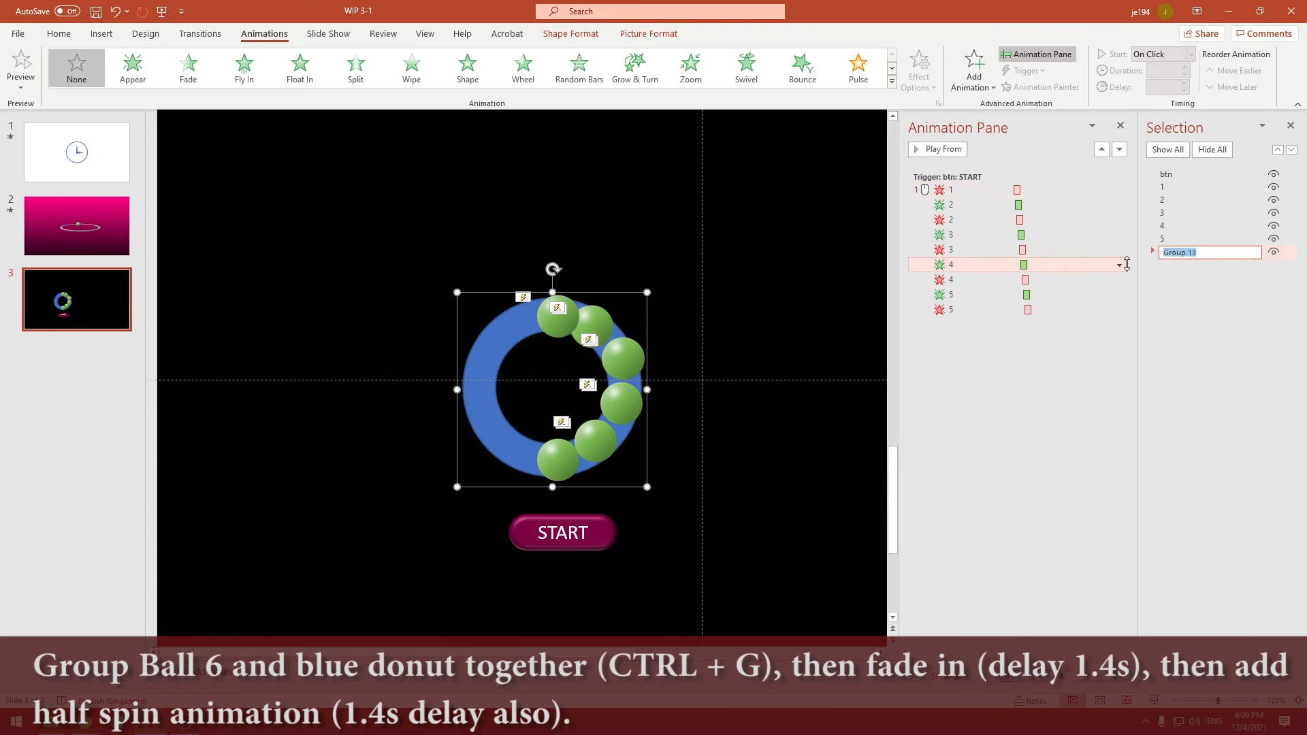
pyautogui.write('6')
pyautogui.press('Return')
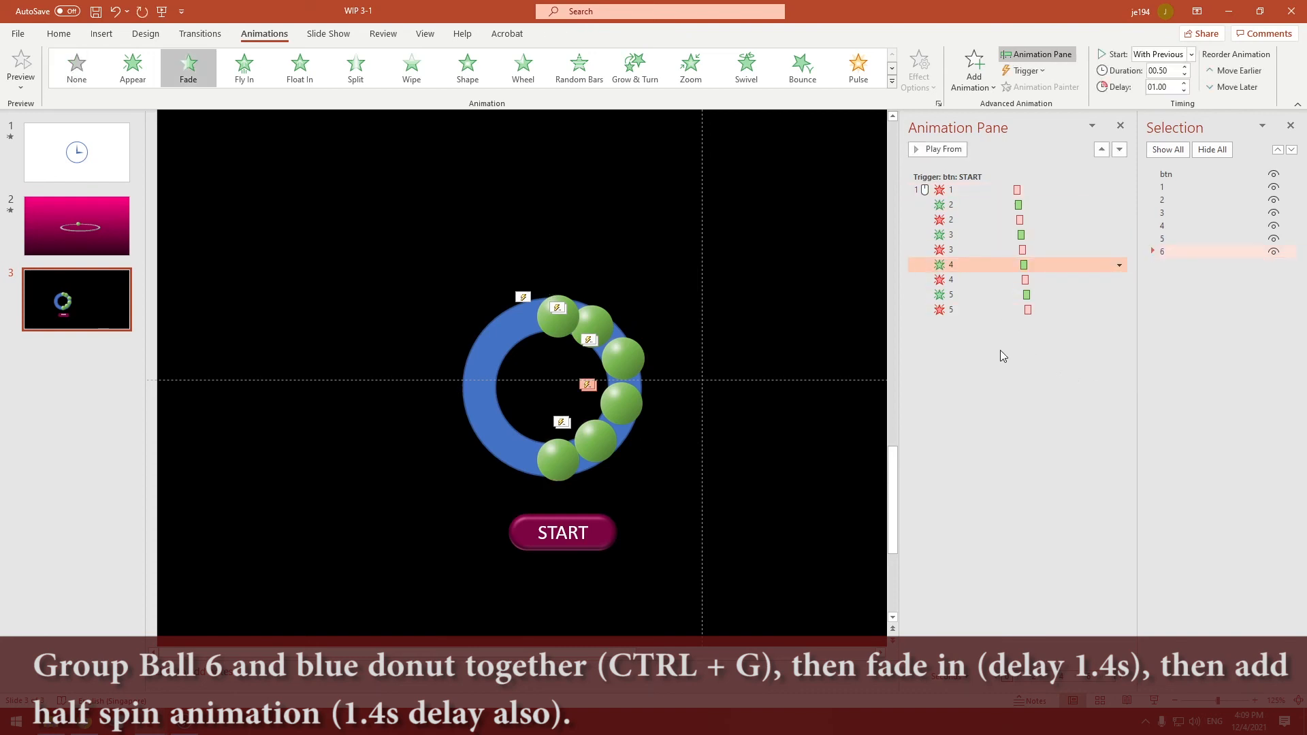
# Apply the Fade entrance animation to group 6 and place it at the end of the btn trigger group
pyautogui.click(505, 434)
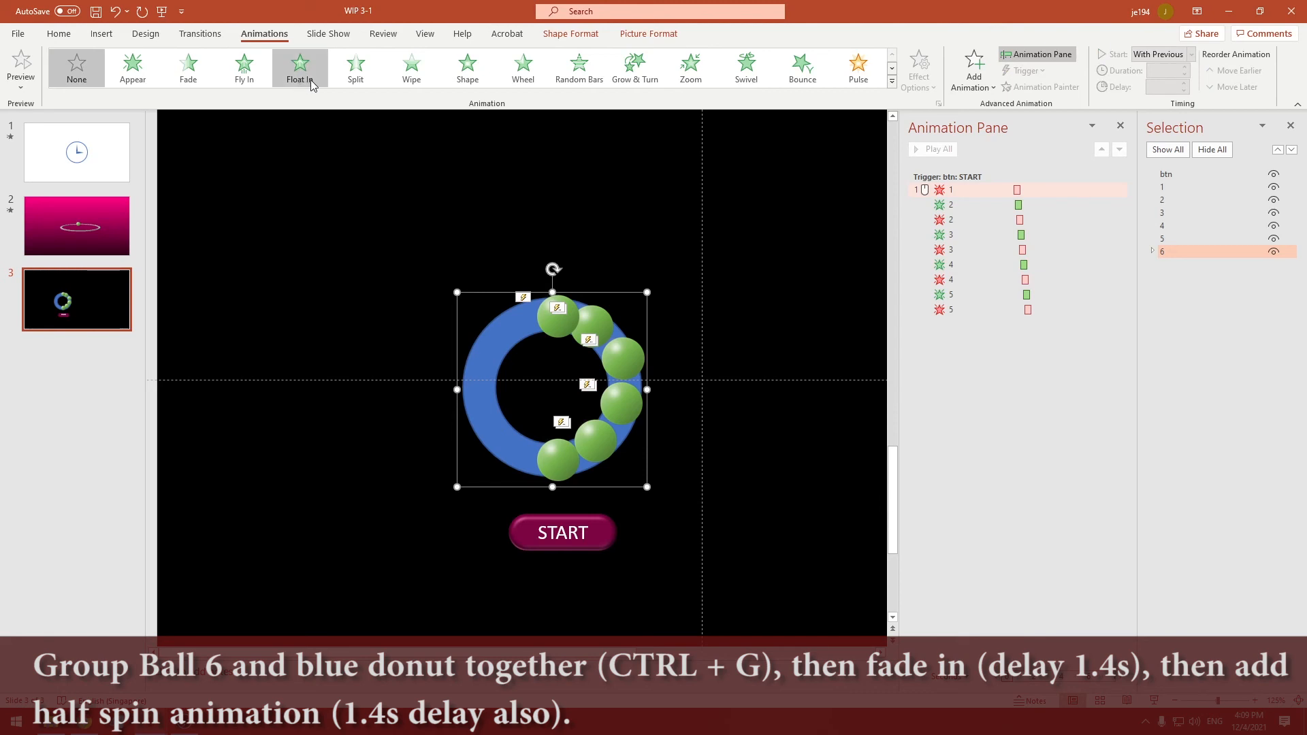
pyautogui.click(190, 73)
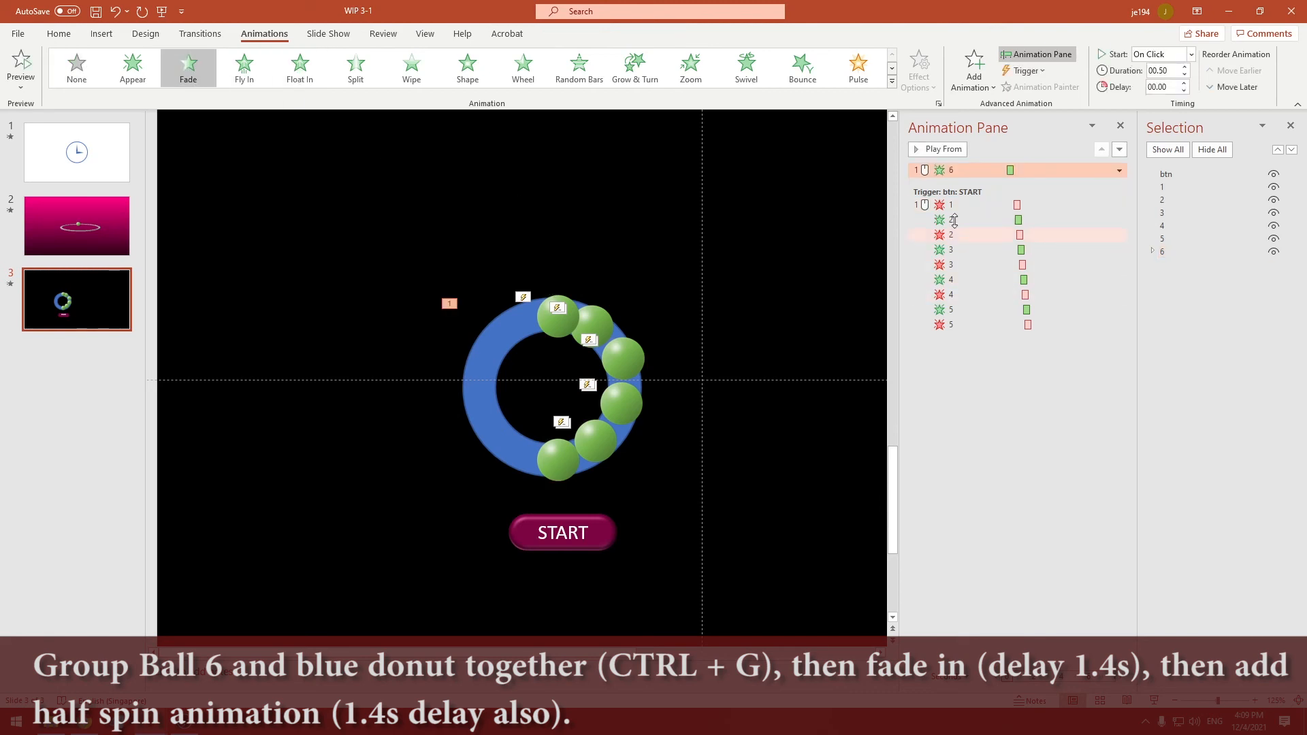
pyautogui.moveTo(954, 220); pyautogui.dragTo(963, 337)
# Set group 6's Fade entrance to start With Previous with a delay of 1.4 seconds
pyautogui.rightClick(998, 330)
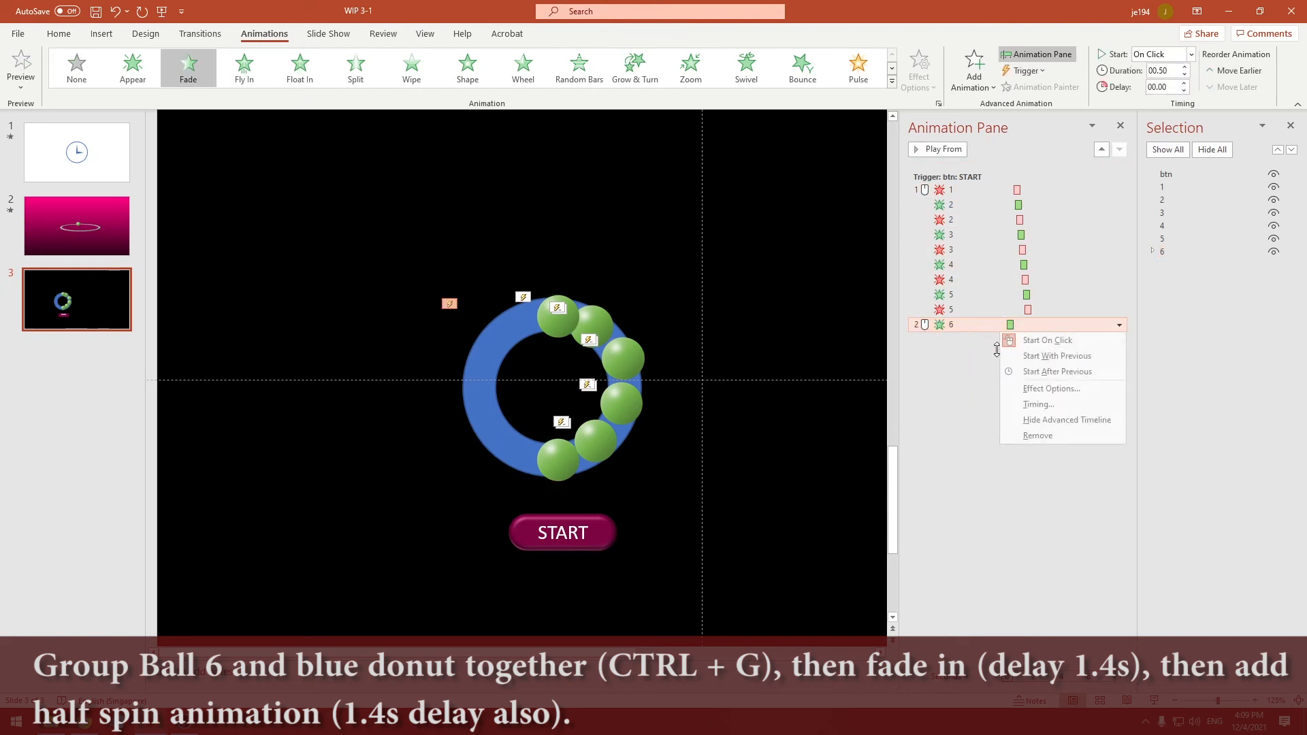
pyautogui.click(1021, 358)
pyautogui.rightClick(960, 327)
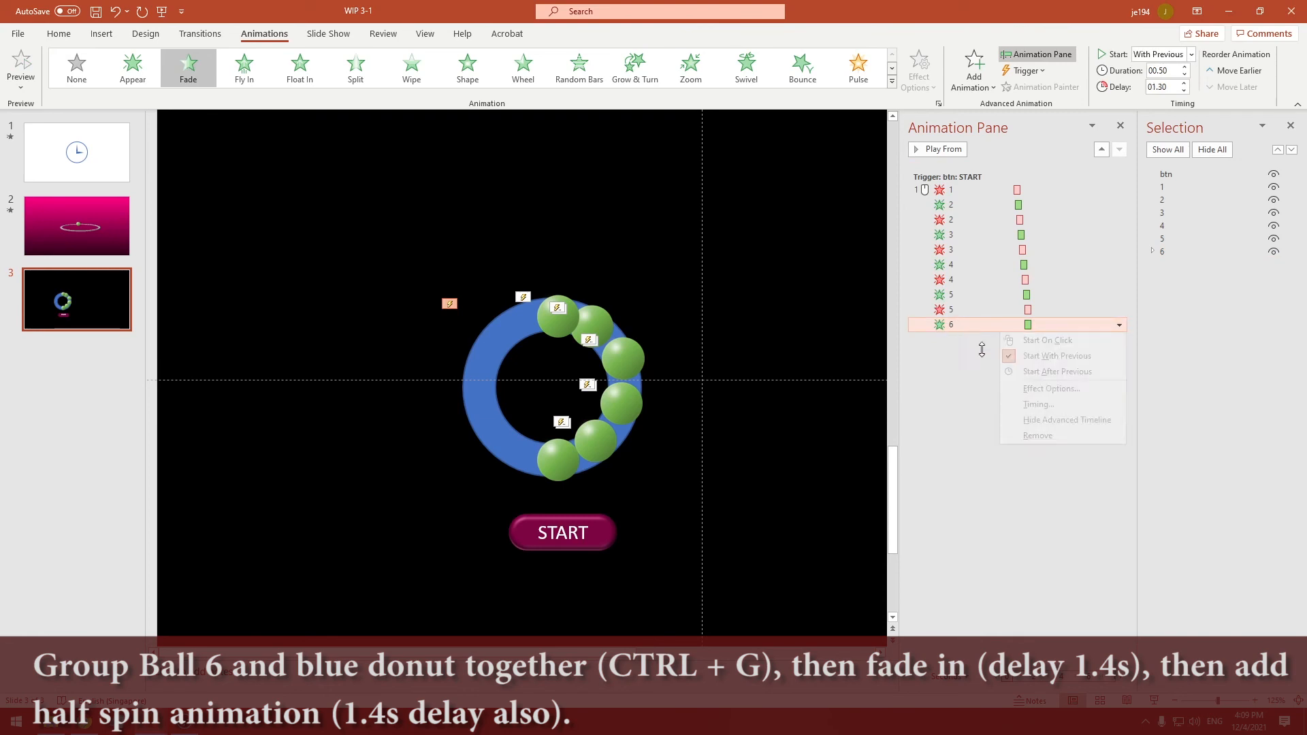
pyautogui.click(1036, 405)
pyautogui.press('Tab')
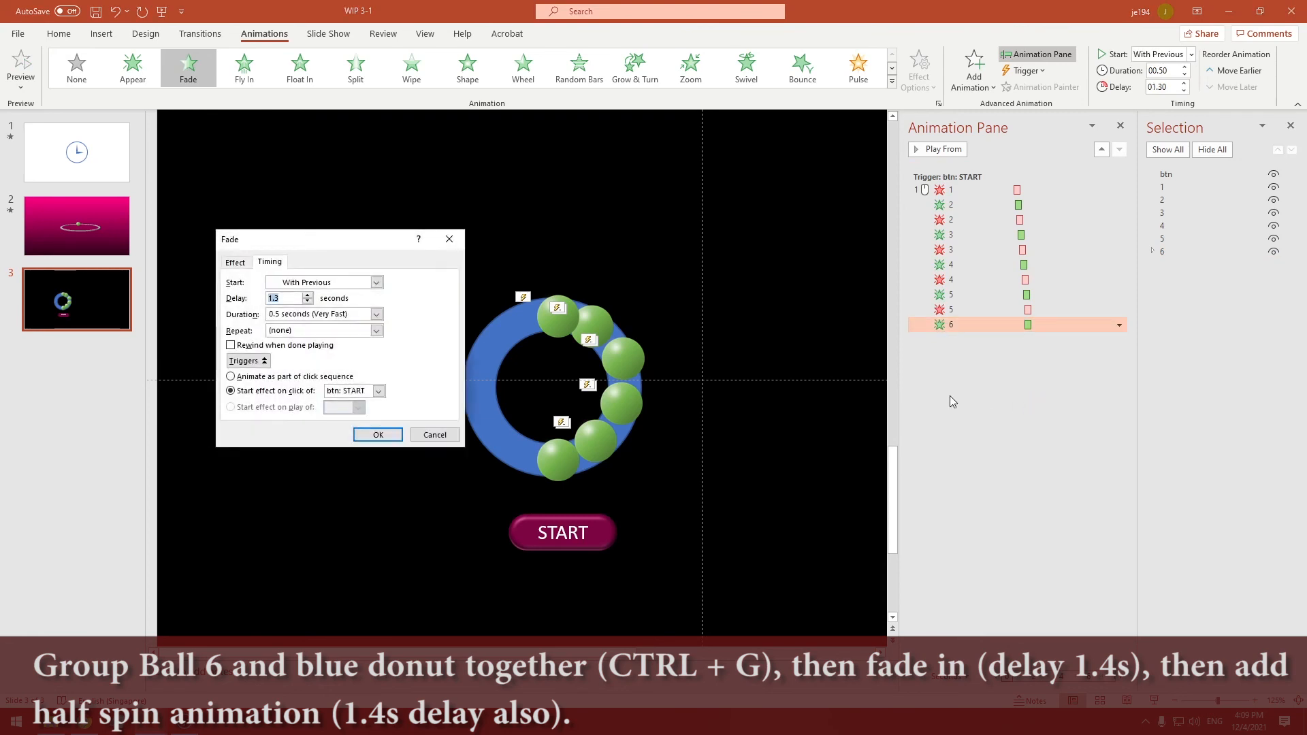
pyautogui.write('1.4')
pyautogui.press('Return')
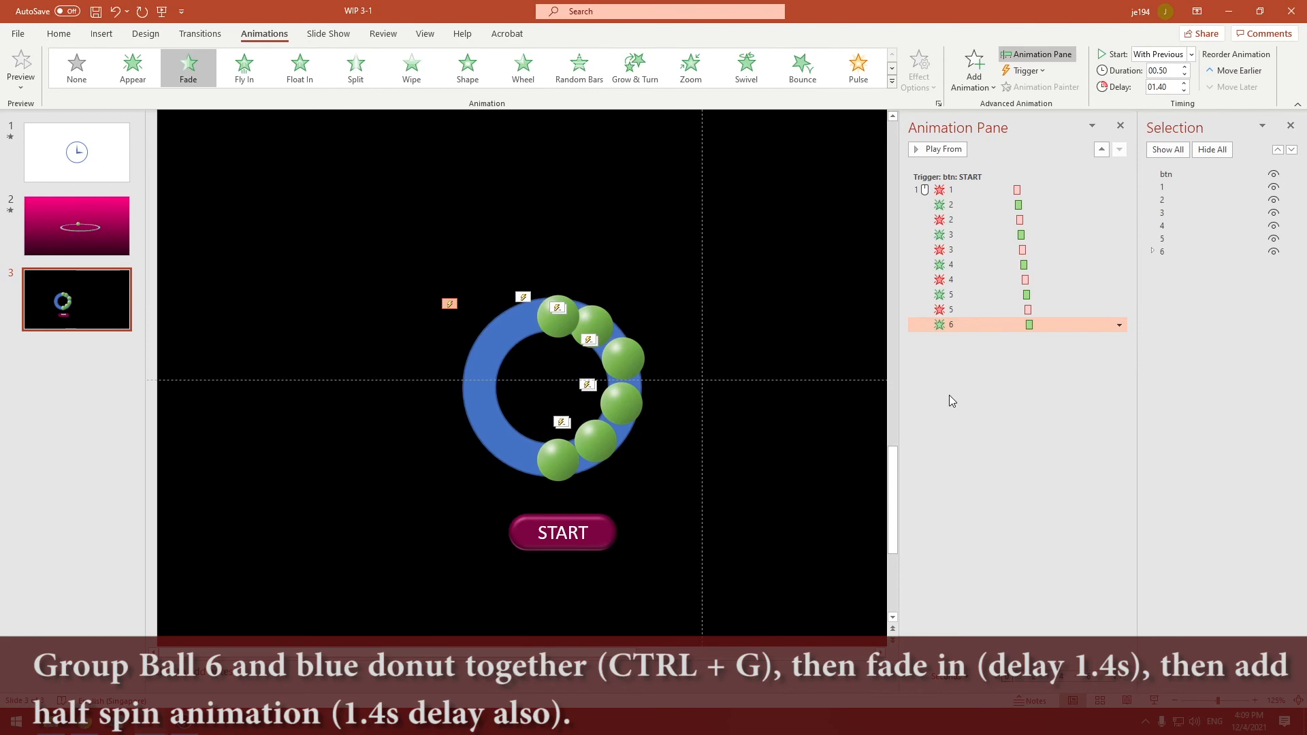
pyautogui.click(951, 401)
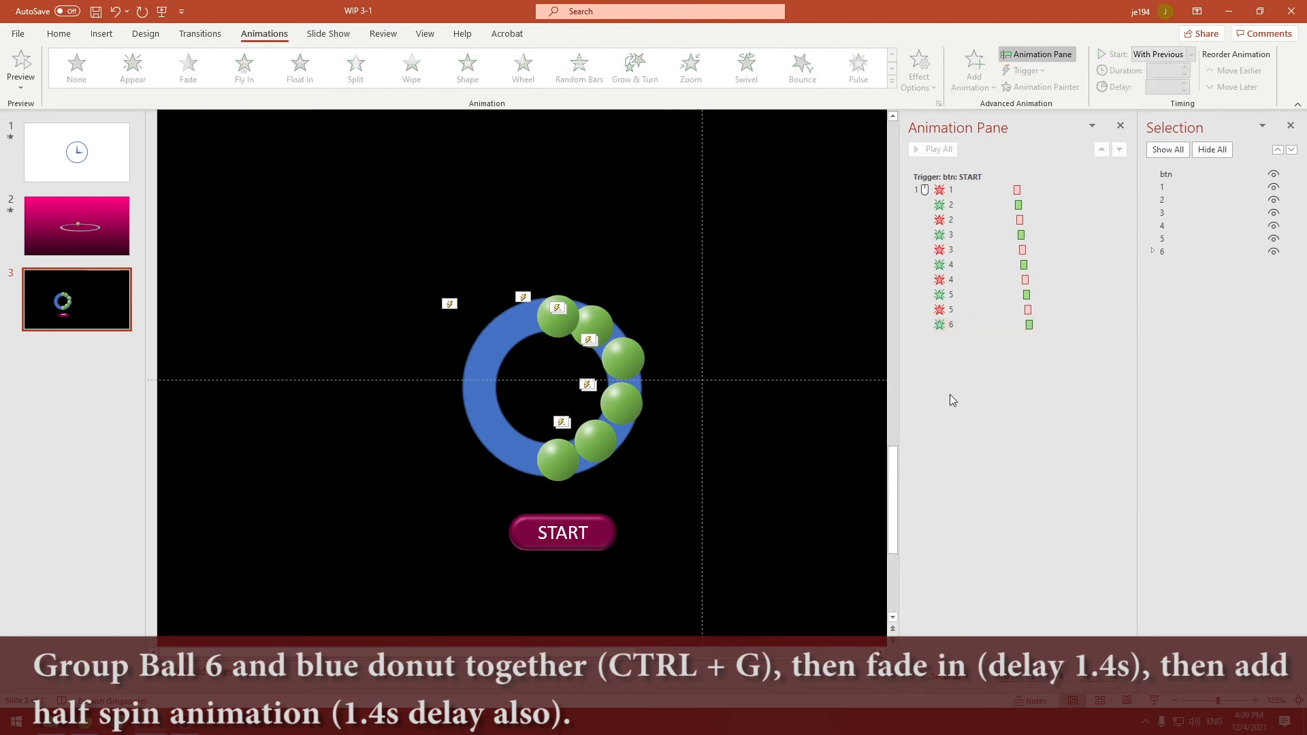
# Add a Spin emphasis animation to group 6 and set its amount to Half Spin
pyautogui.click(497, 422)
pyautogui.click(974, 68)
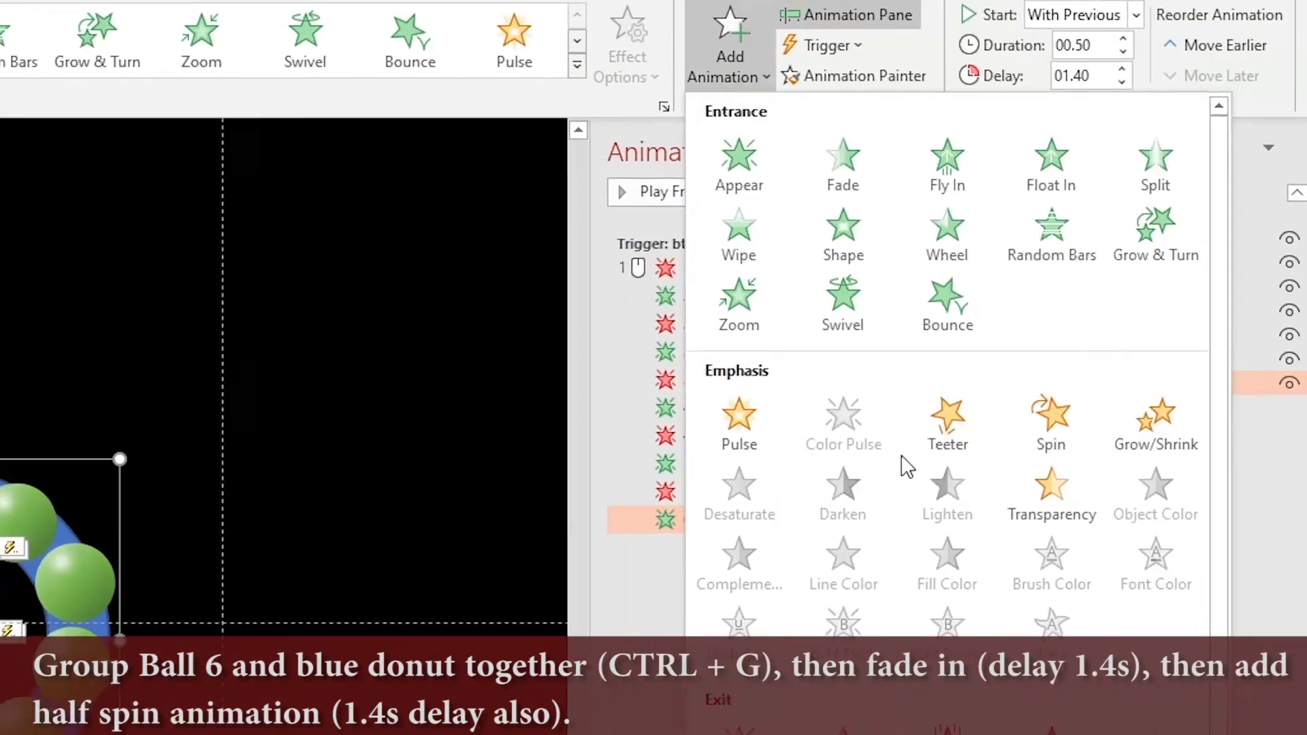
pyautogui.click(1050, 419)
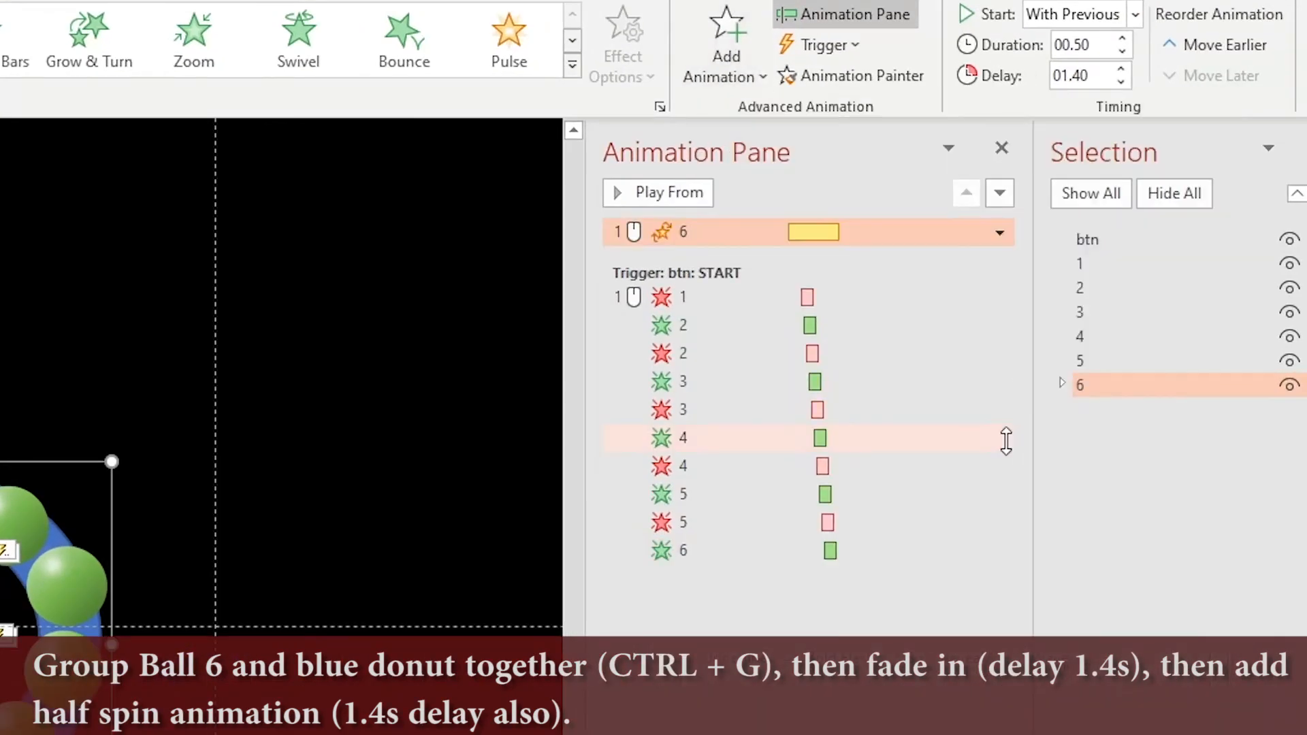
pyautogui.click(635, 79)
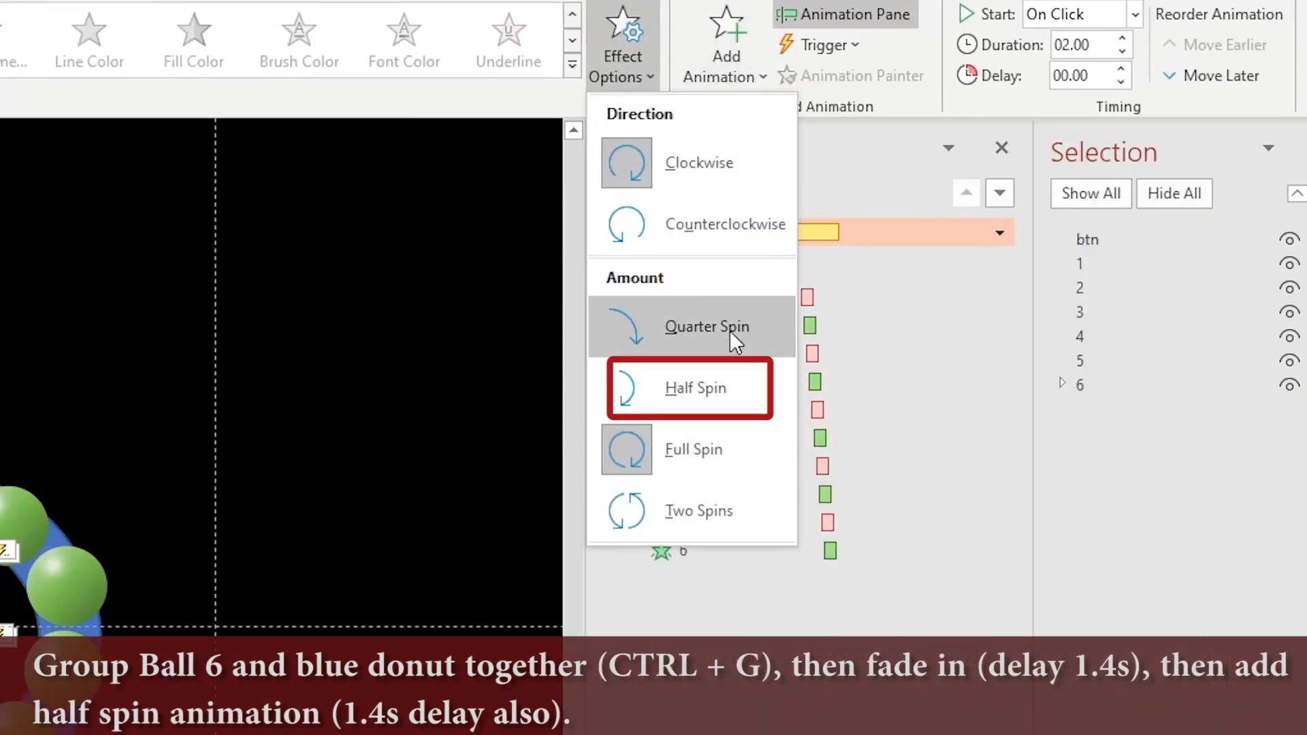
pyautogui.click(746, 381)
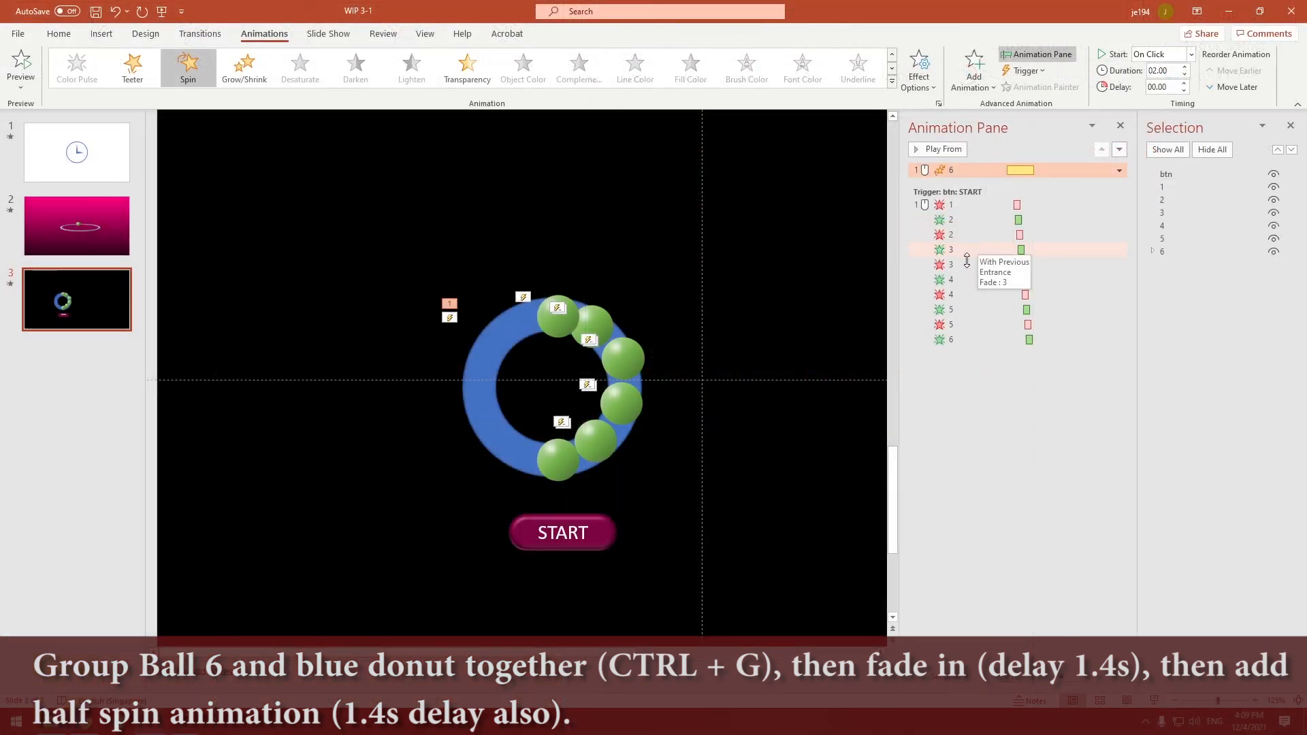
# Move group 6's Spin animation to the end of the btn trigger sequence, starting With Previous with a 1.4-second delay
pyautogui.click(968, 406)
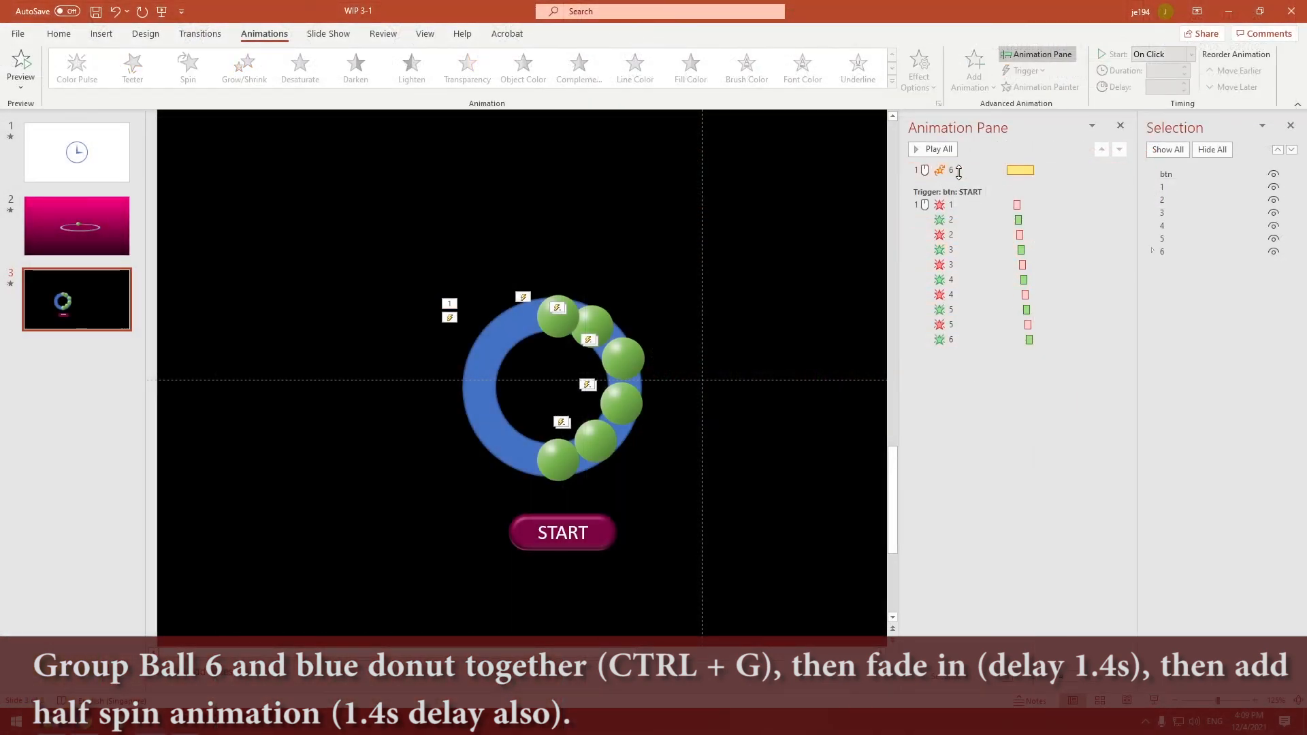
pyautogui.moveTo(958, 172); pyautogui.dragTo(962, 344)
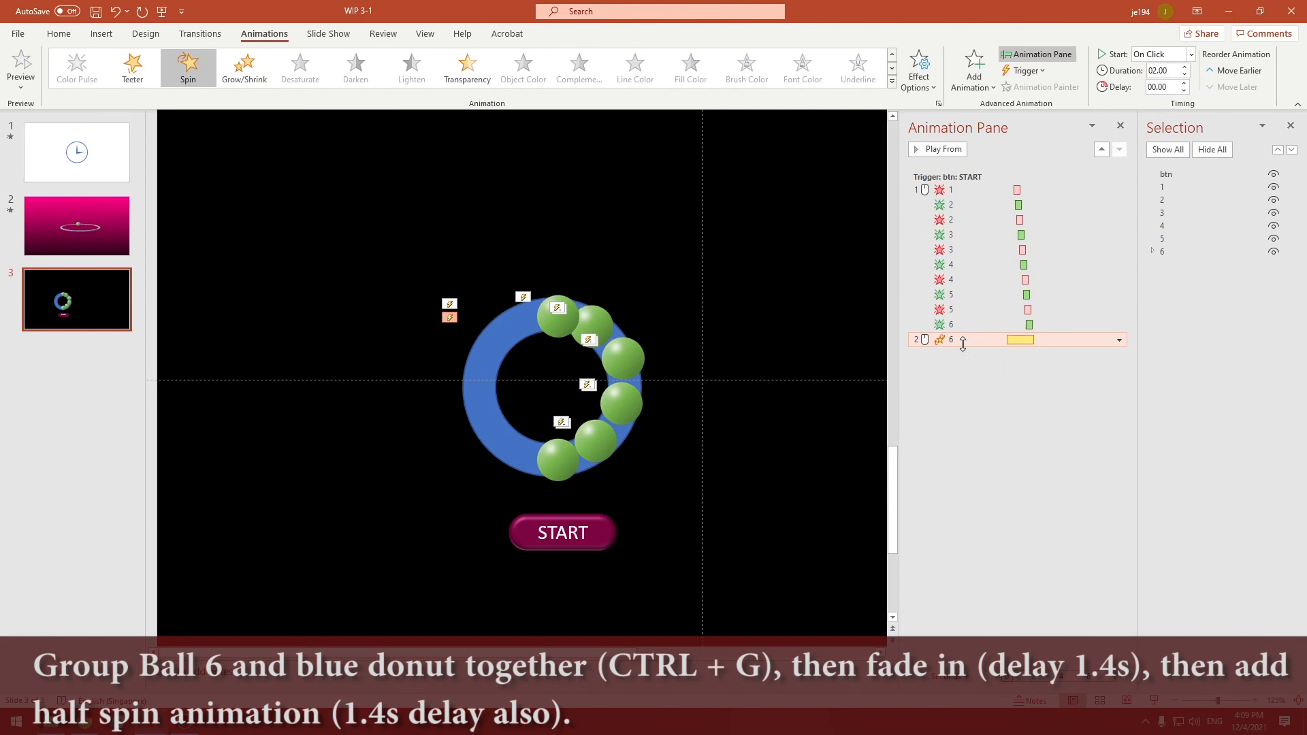
pyautogui.click(1119, 340)
pyautogui.click(1041, 371)
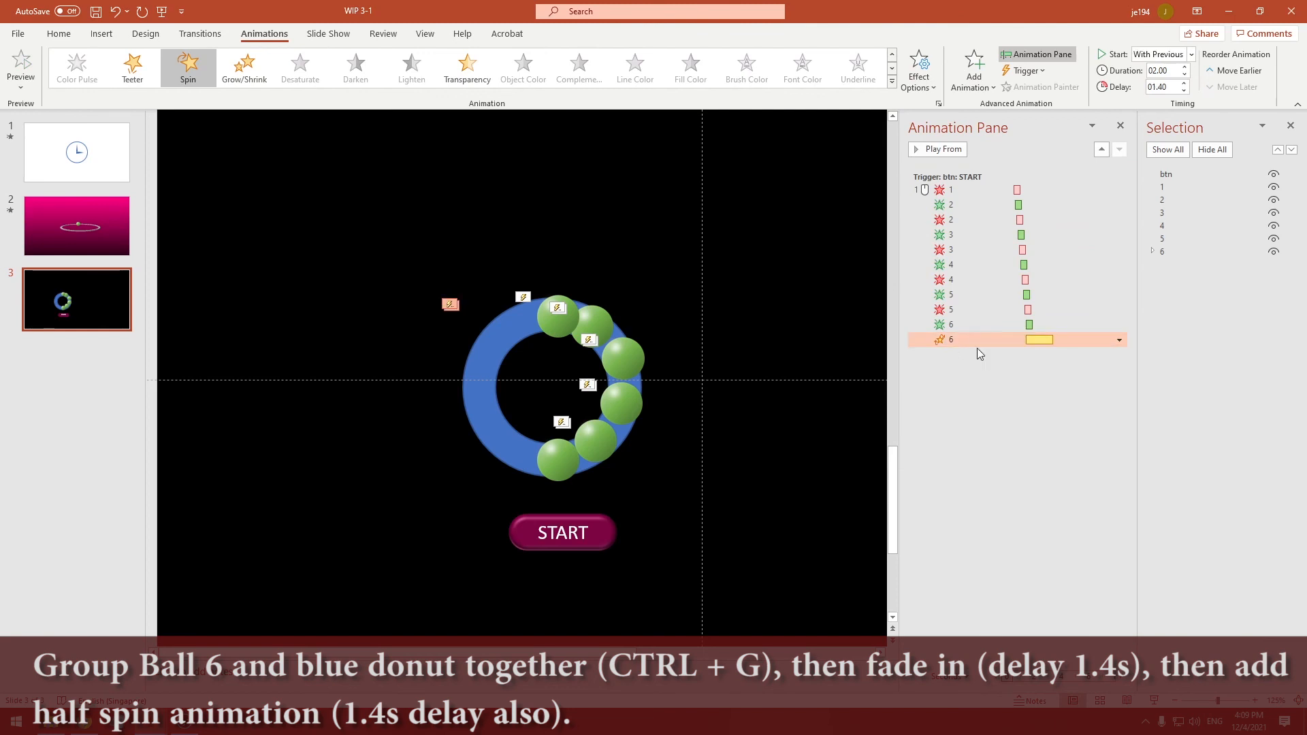
pyautogui.rightClick(1000, 344)
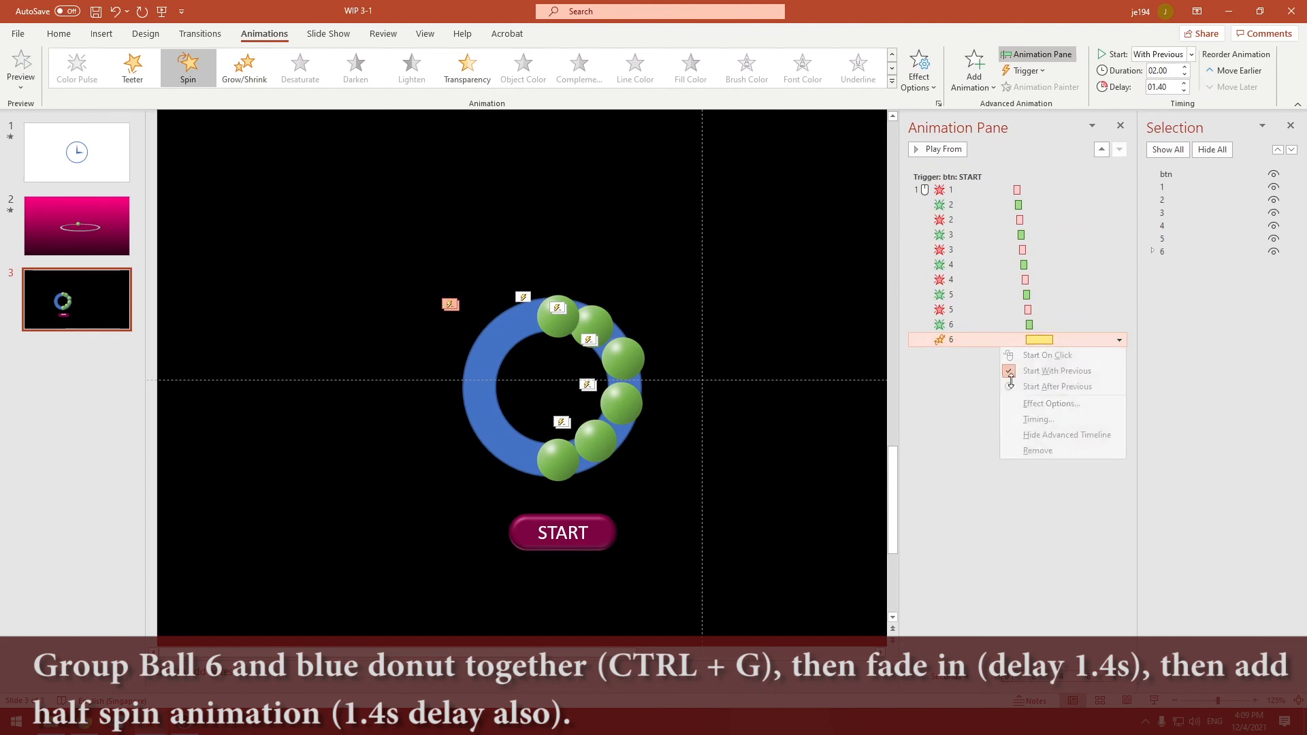
pyautogui.click(1038, 419)
pyautogui.press('Return')
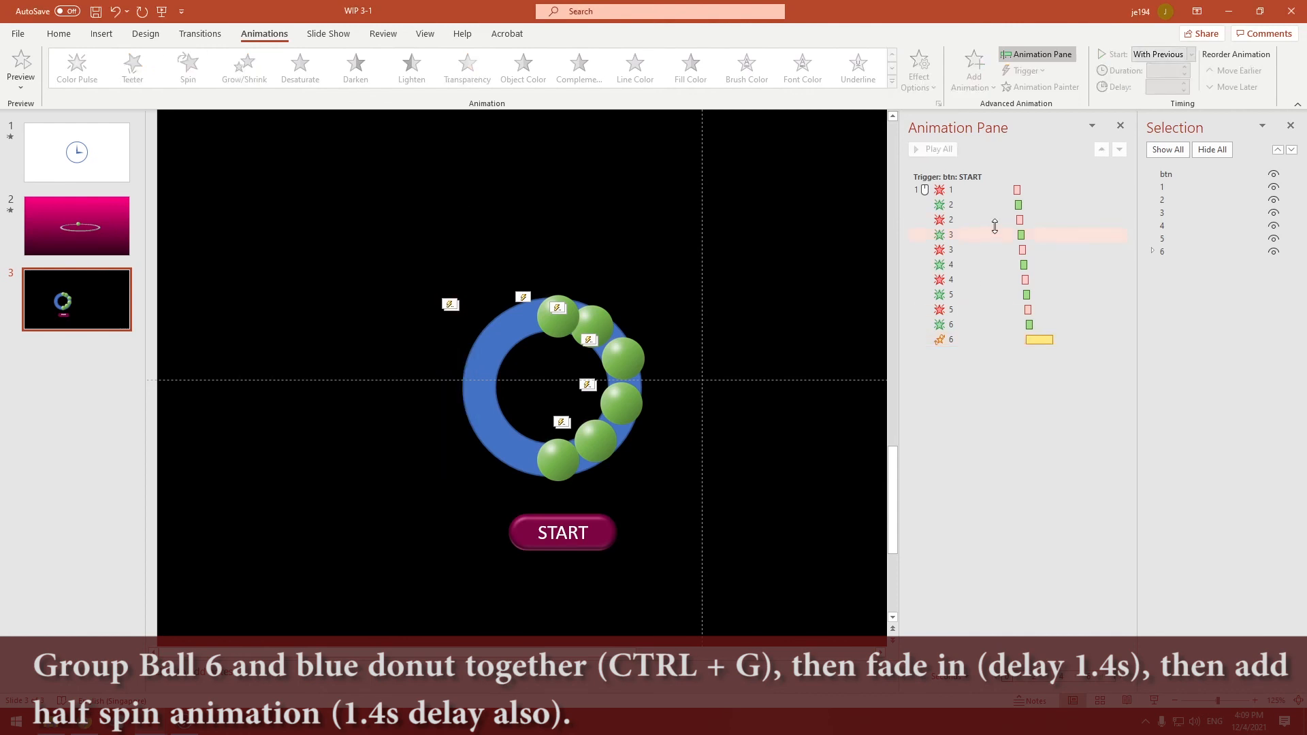
# Select all animations in the btn trigger sequence and preview them together
pyautogui.click(983, 340)
pyautogui.keyDown('shift'); pyautogui.click(973, 190); pyautogui.keyUp('shift')
pyautogui.click(942, 149)
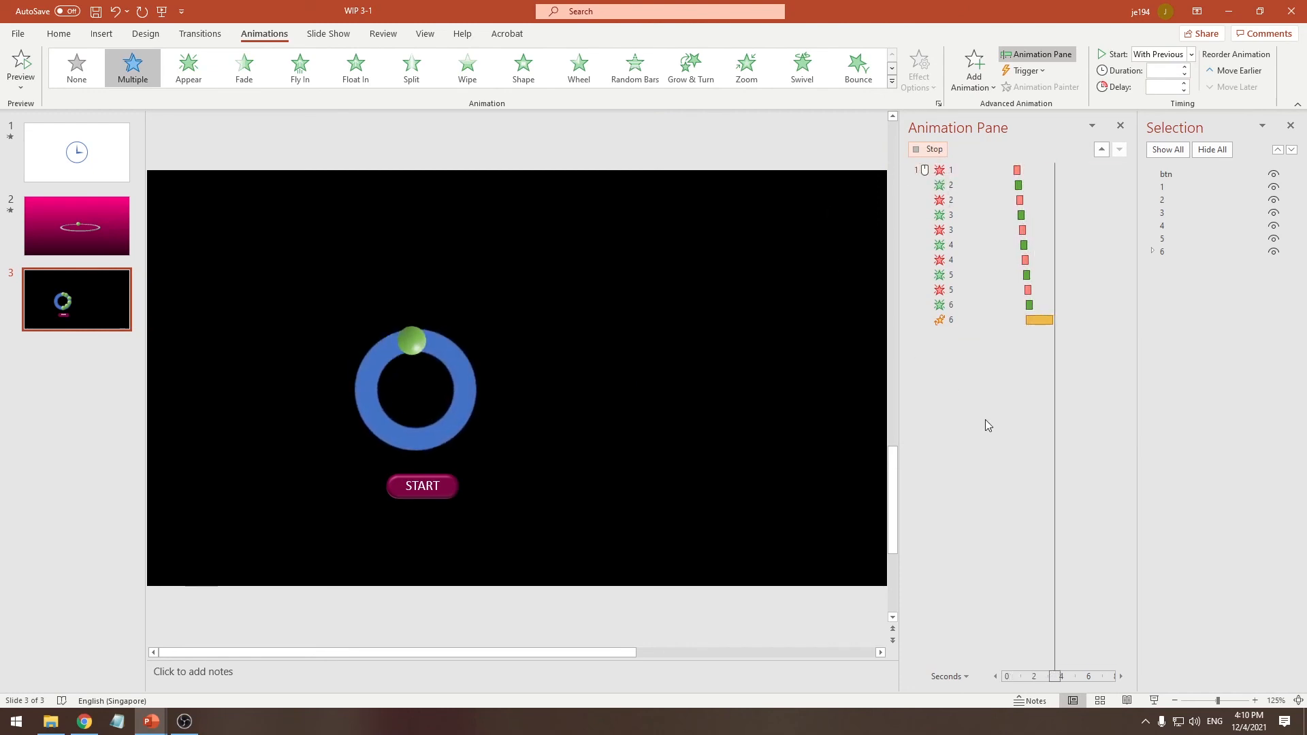
pyautogui.click(937, 416)
# Hide the blue hollow circle inside group 6 by setting its fill transparency to 99% and its outline to No line
pyautogui.click(492, 402)
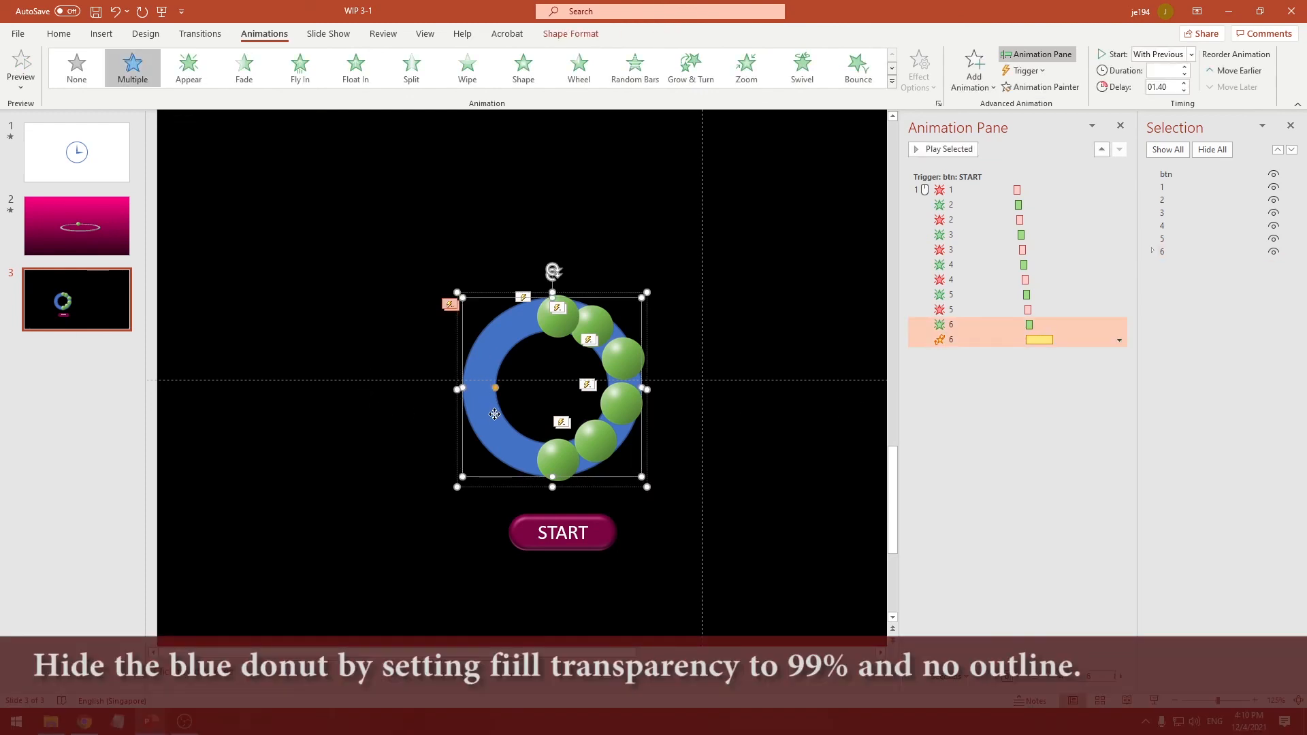
pyautogui.rightClick(494, 414)
pyautogui.click(572, 382)
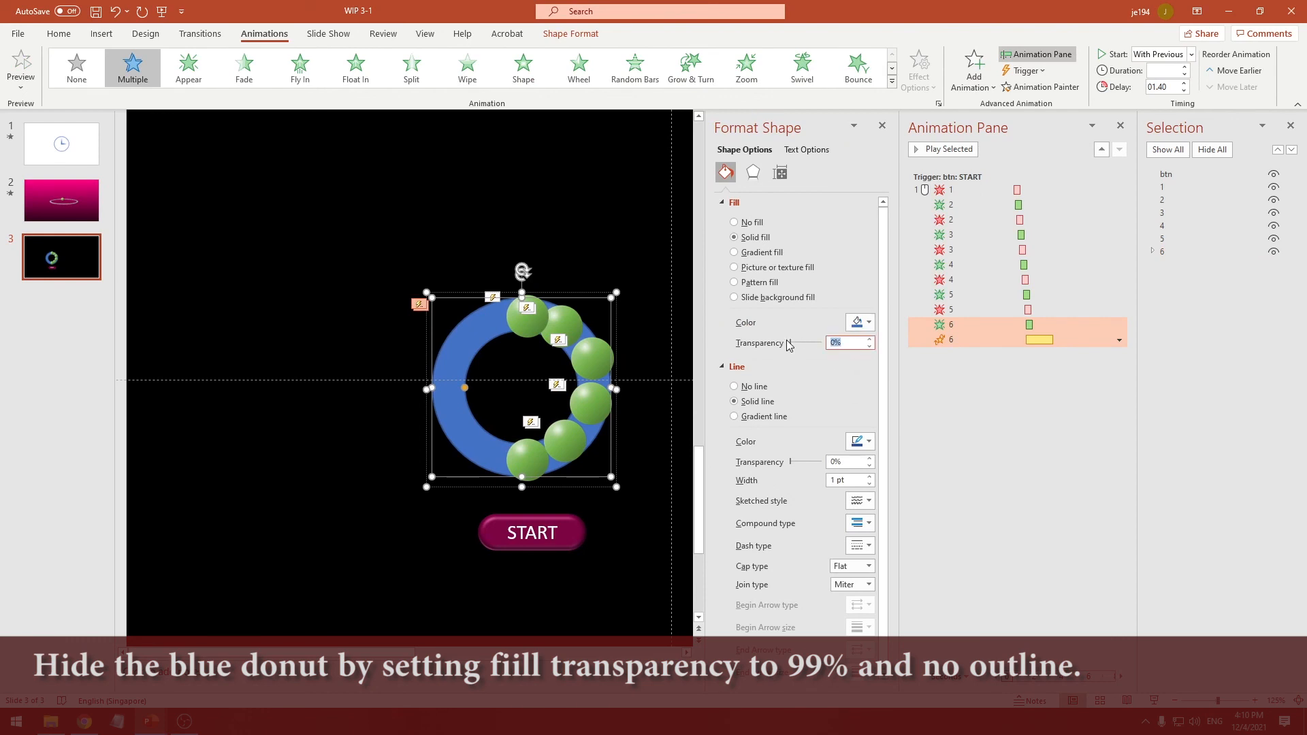
pyautogui.moveTo(790, 342); pyautogui.dragTo(822, 342)
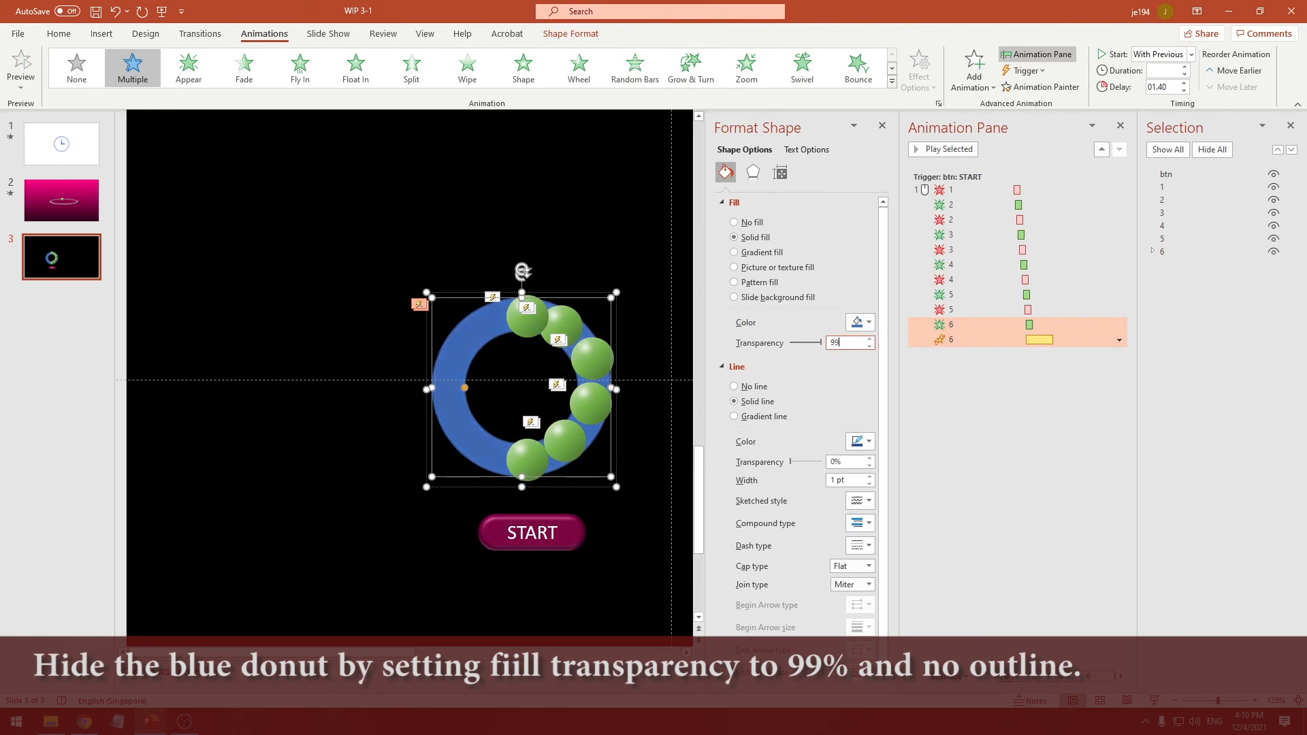
pyautogui.click(739, 392)
pyautogui.click(882, 126)
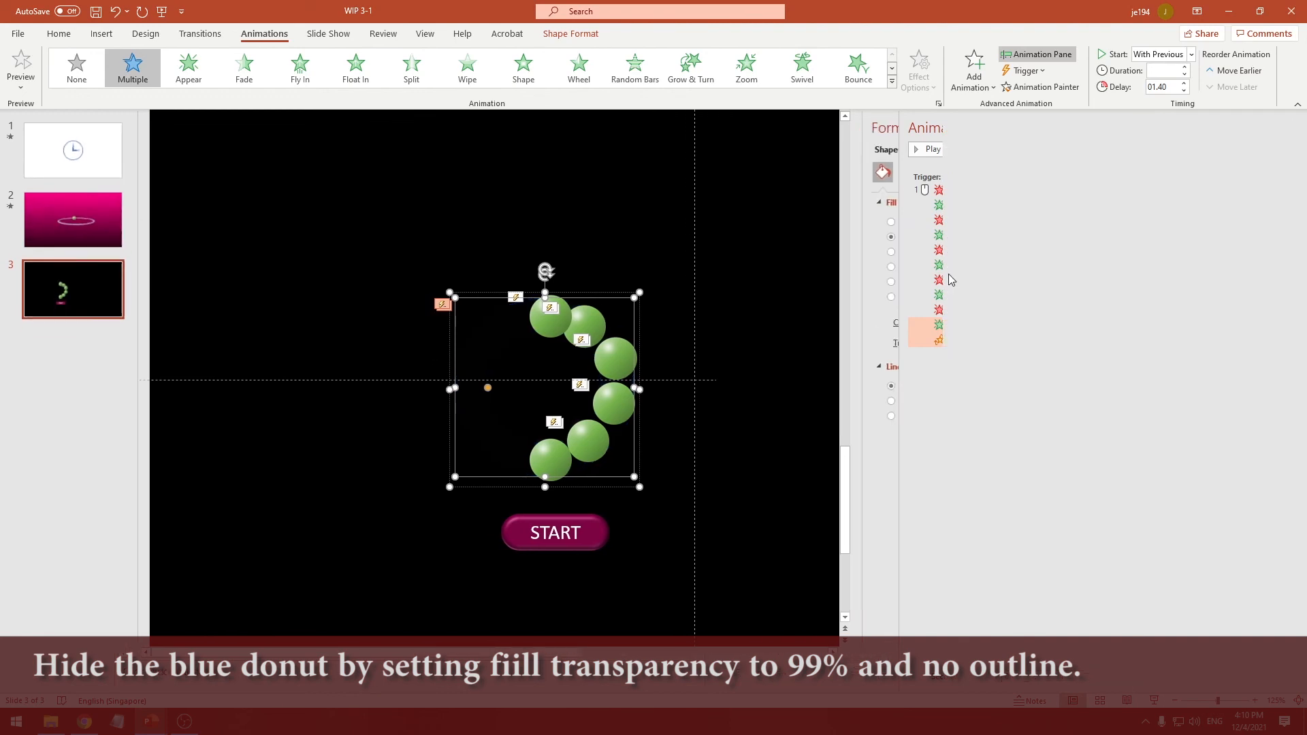
pyautogui.click(1018, 414)
# Preview the full trigger sequence again, from ball 1's exit through group 6's spin, with the circle hidden
pyautogui.click(980, 339)
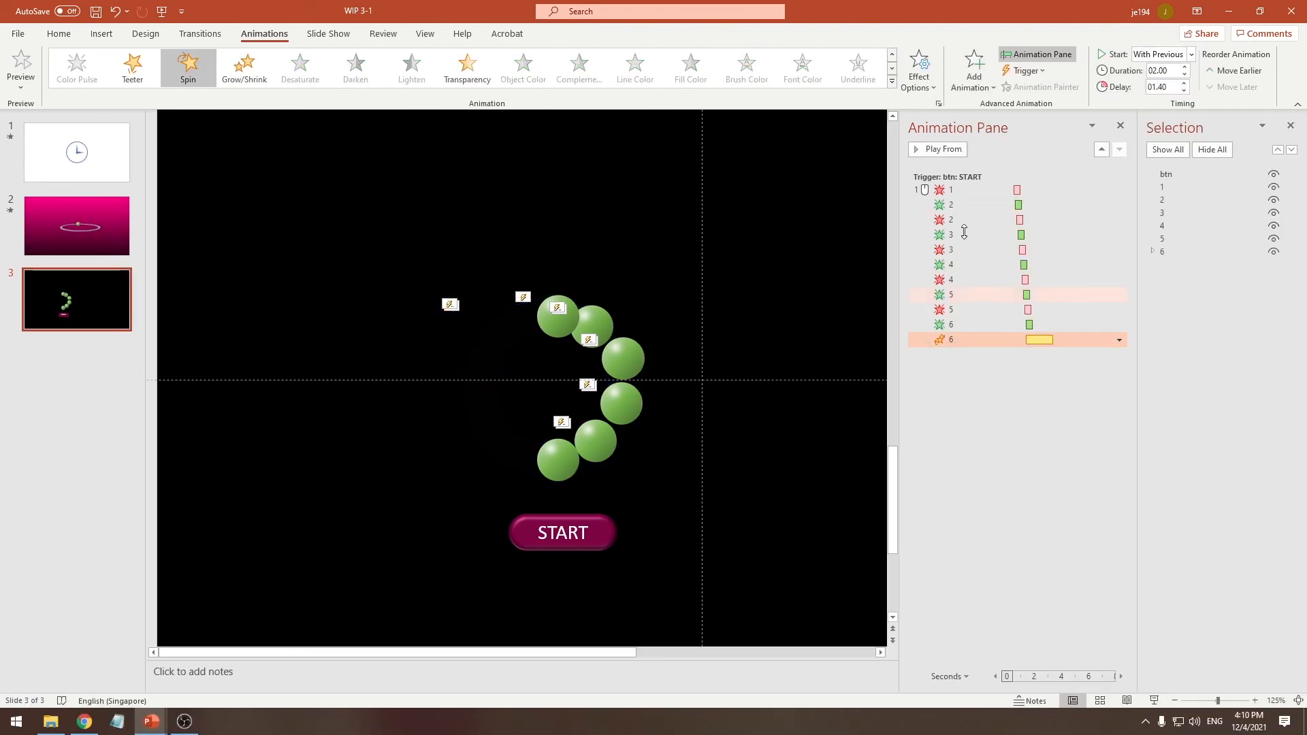
pyautogui.keyDown('shift'); pyautogui.click(955, 190); pyautogui.keyUp('shift')
pyautogui.click(954, 148)
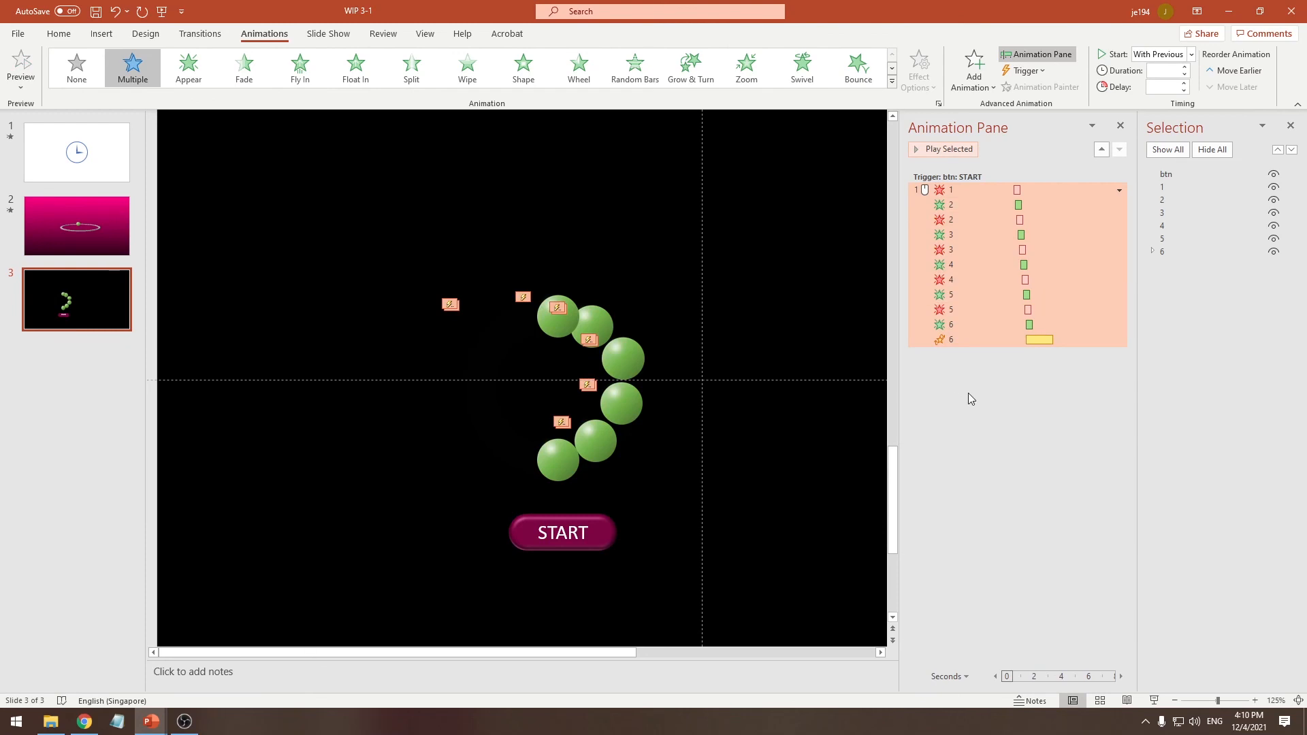
# Shorten the duration of group 6's Spin animation to 1 second (Fast)
pyautogui.click(974, 339)
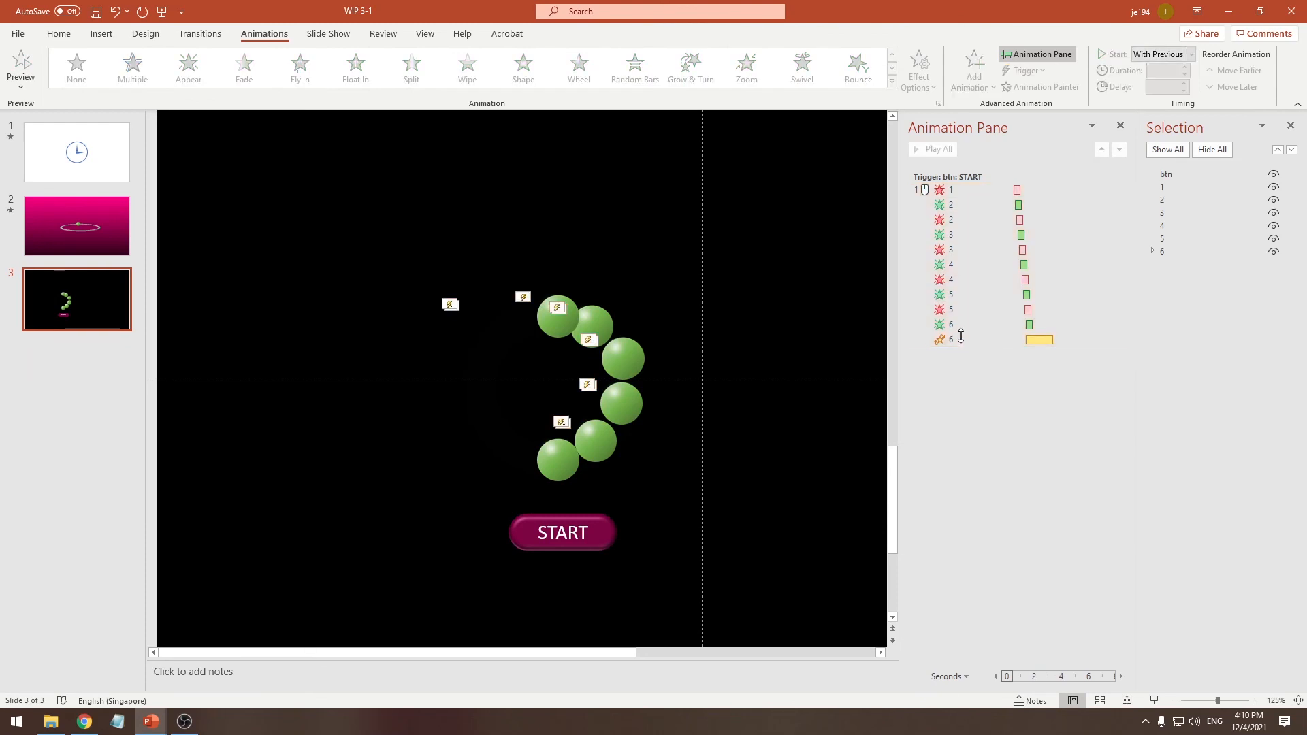
pyautogui.click(1119, 339)
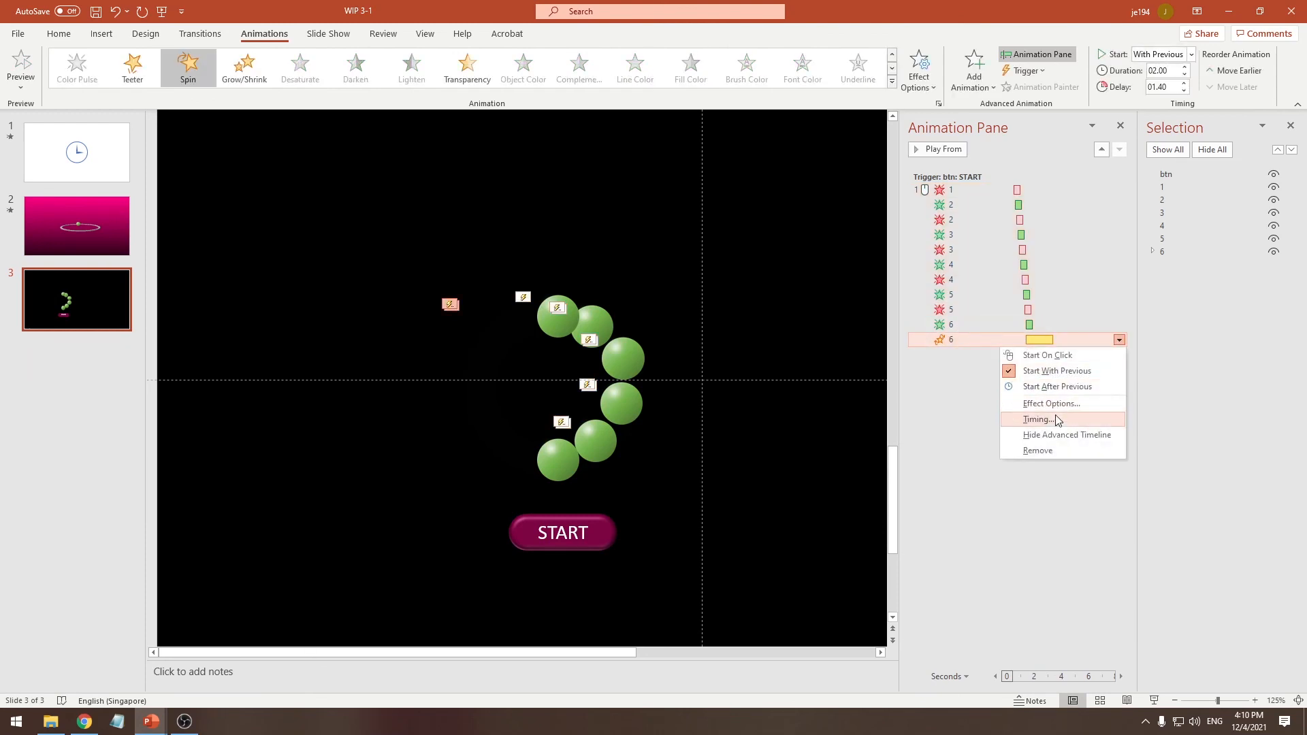
pyautogui.click(1055, 417)
pyautogui.click(377, 291)
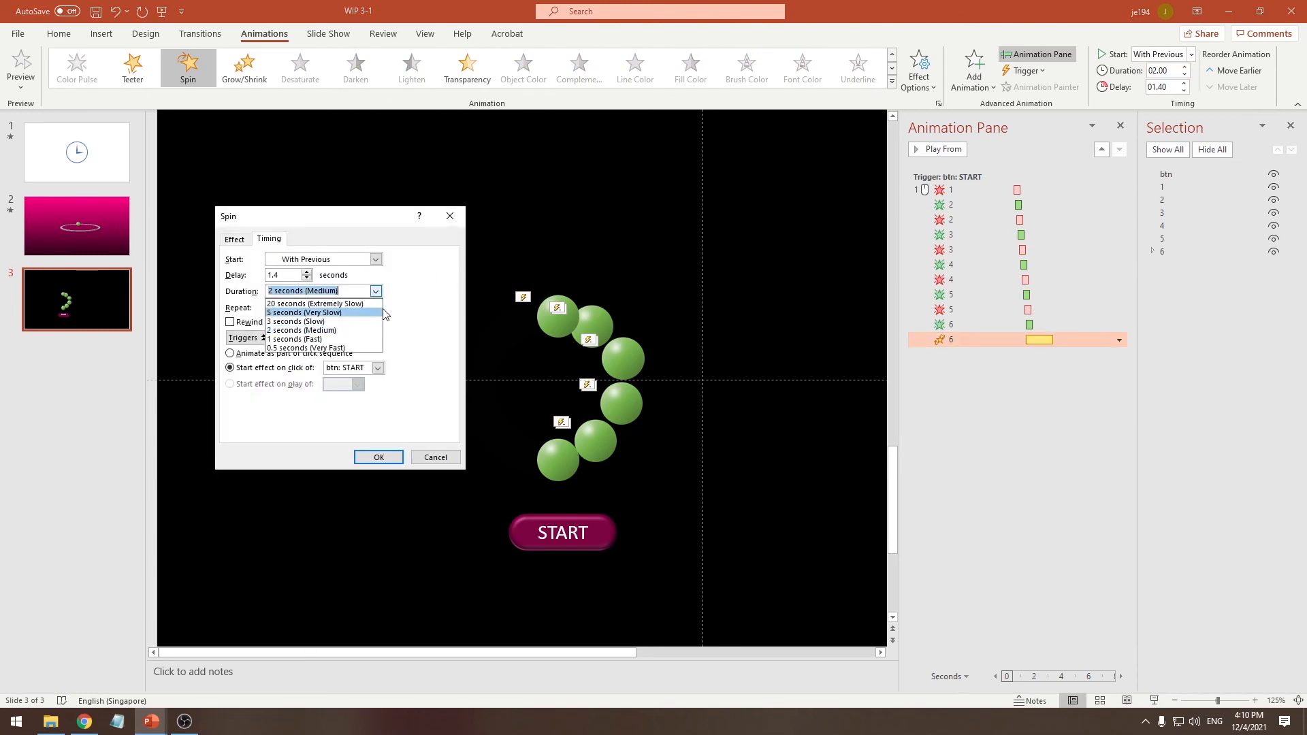
pyautogui.click(365, 344)
pyautogui.click(378, 457)
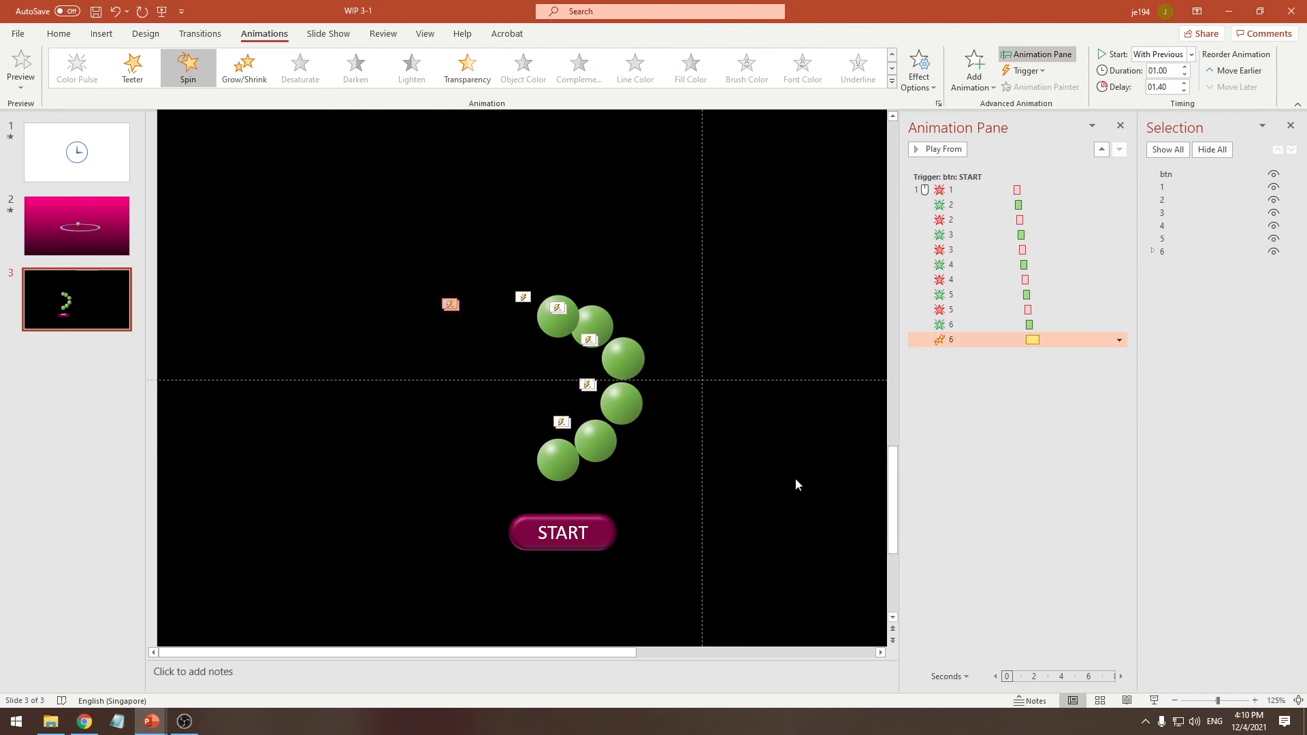
pyautogui.click(934, 418)
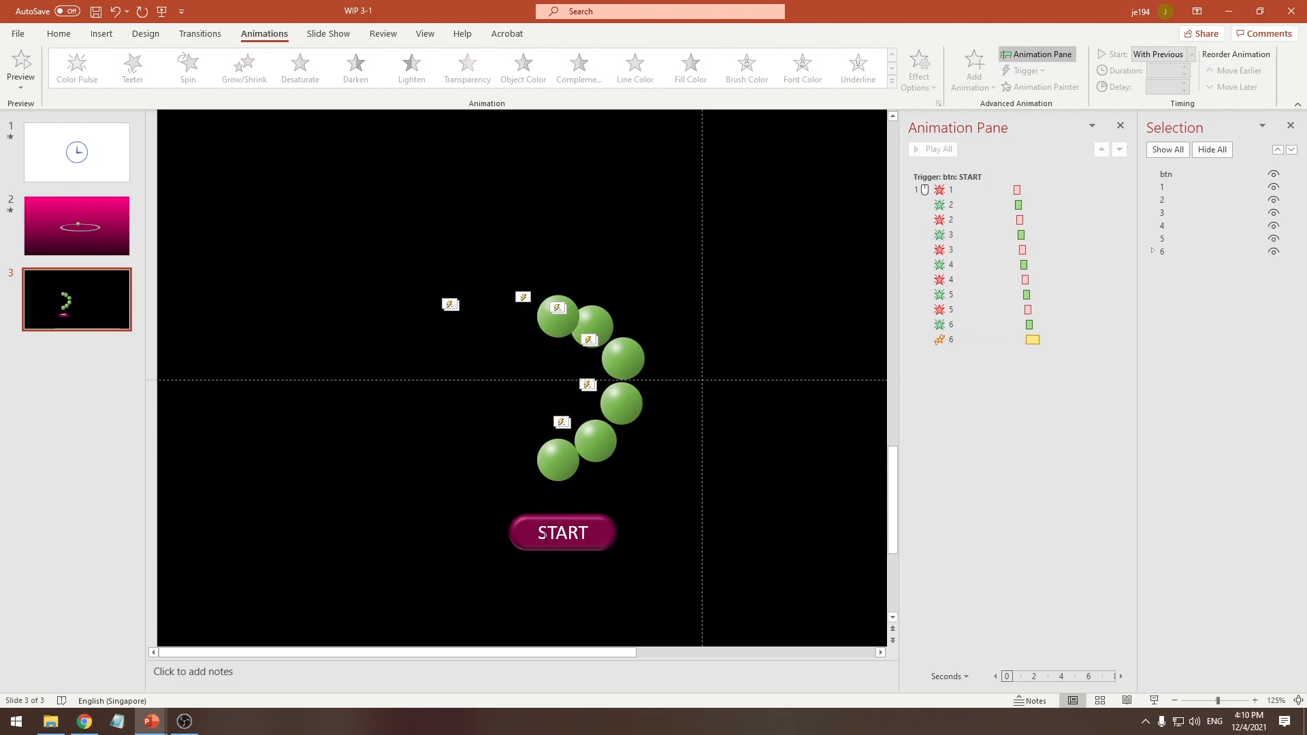
# Run the slide show from the current slide, trigger the animation with the START button, and exit the show
pyautogui.click(328, 33)
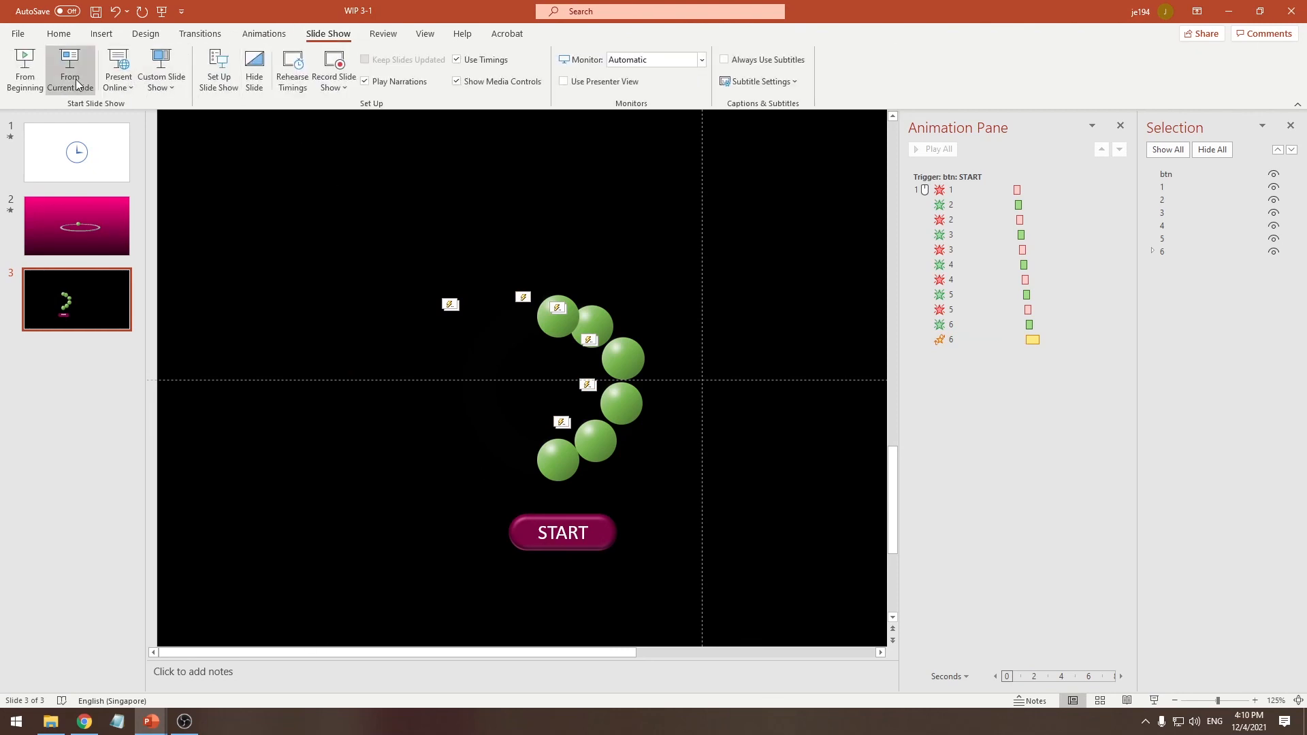
pyautogui.click(76, 79)
pyautogui.click(533, 562)
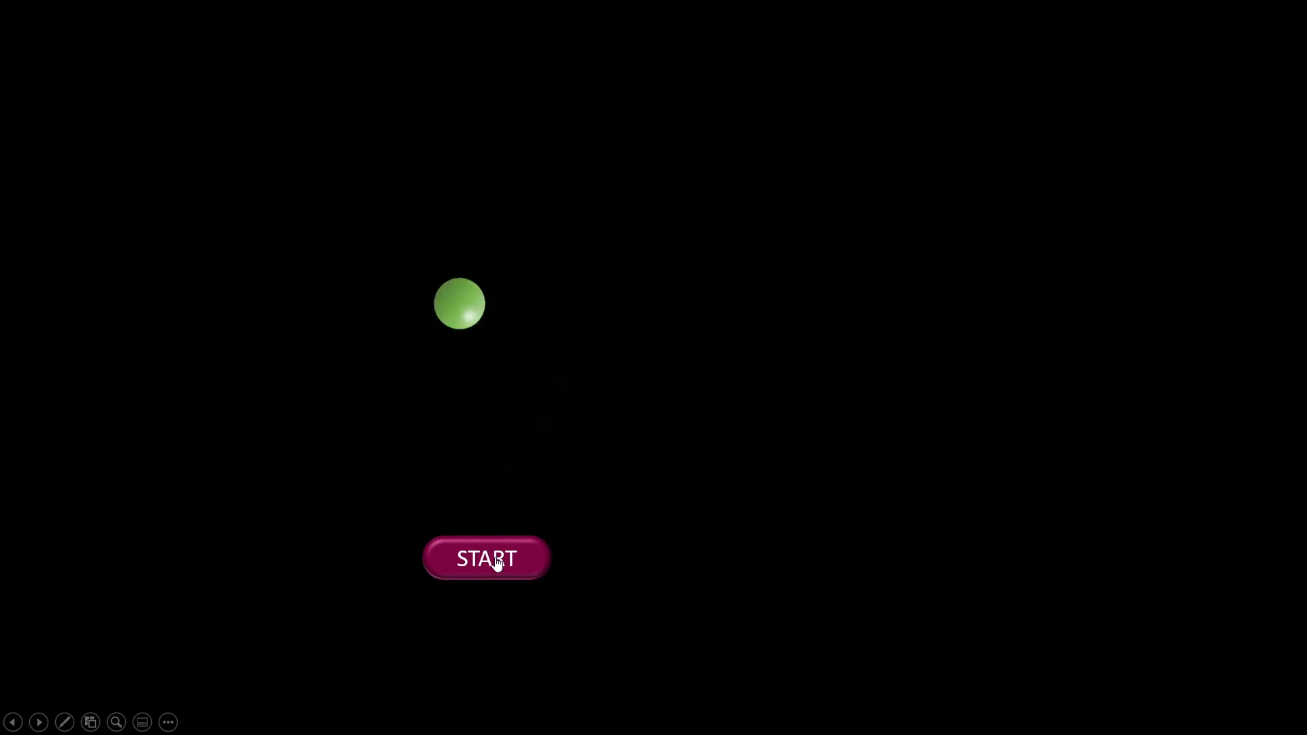
pyautogui.press('Escape')
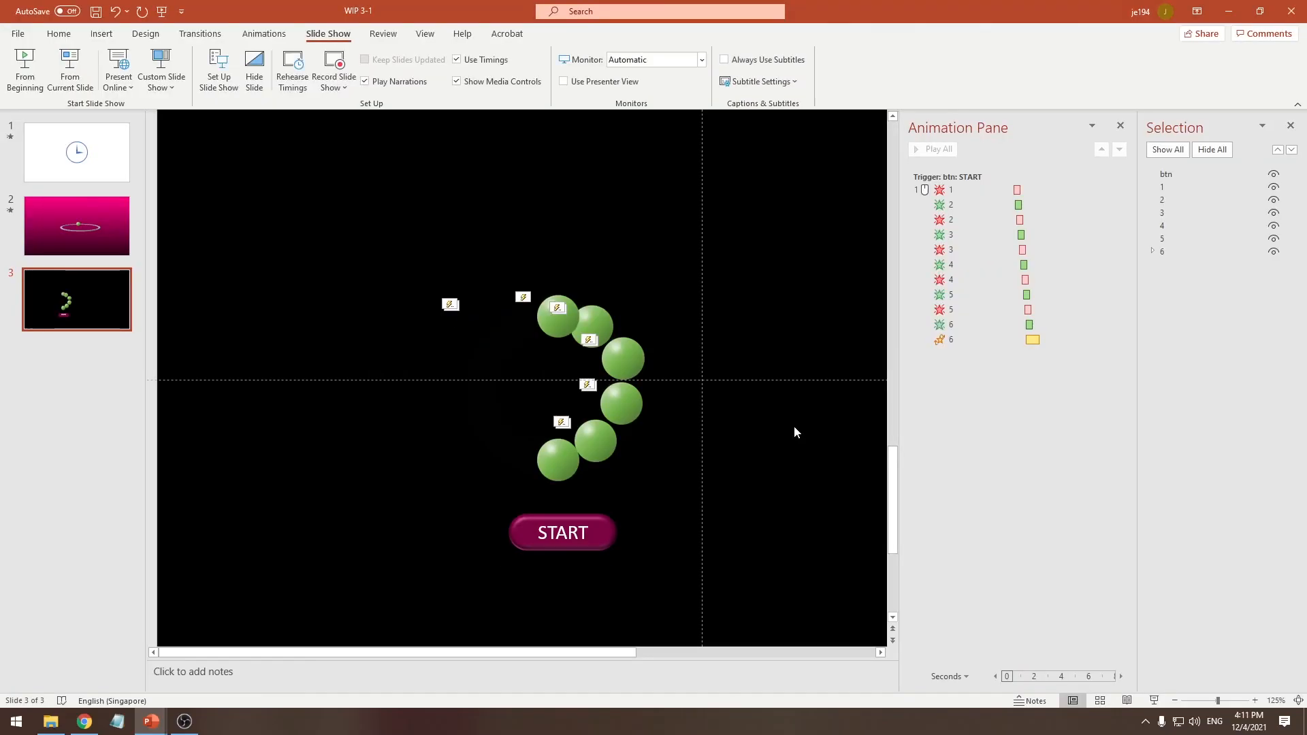